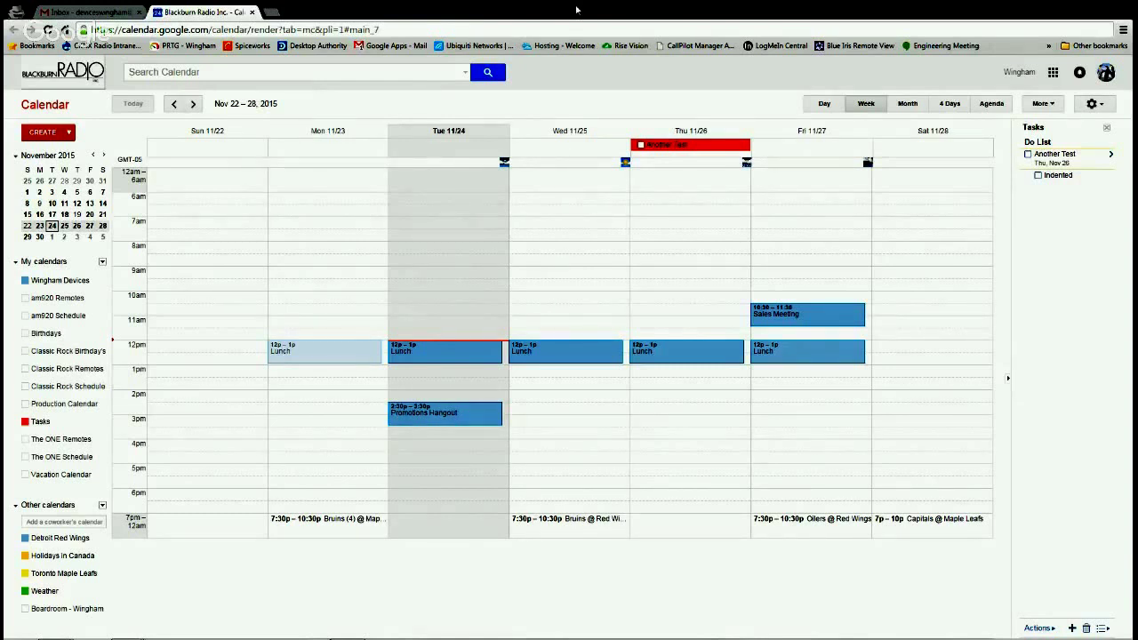
- Toggle the display of the Production Calendar, leaving its events hidden
click(67, 405)
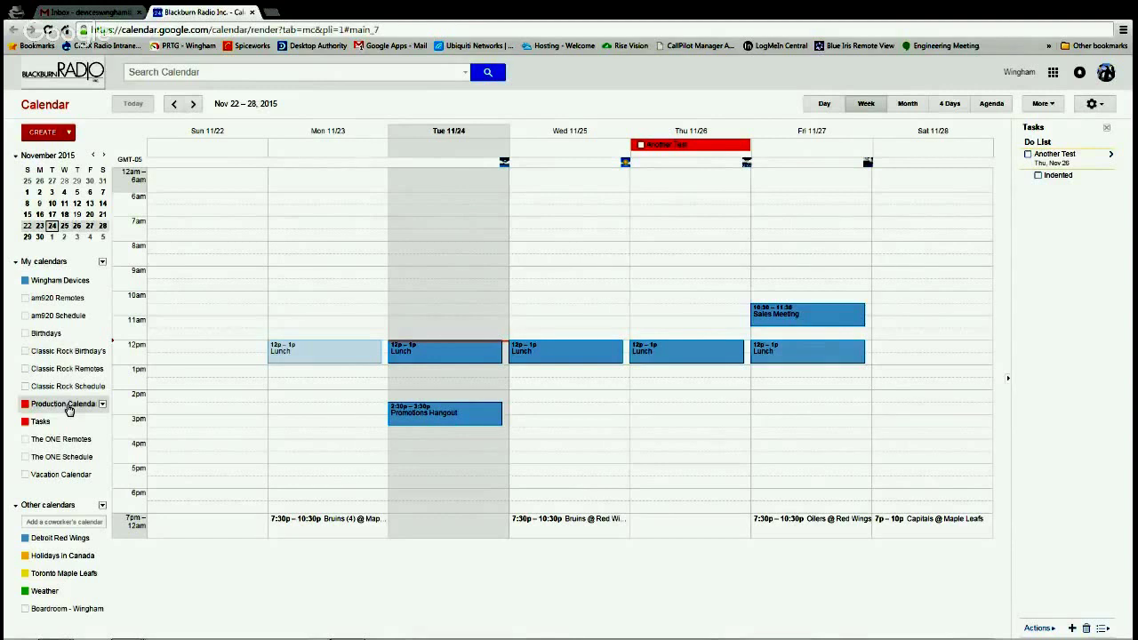
click(69, 406)
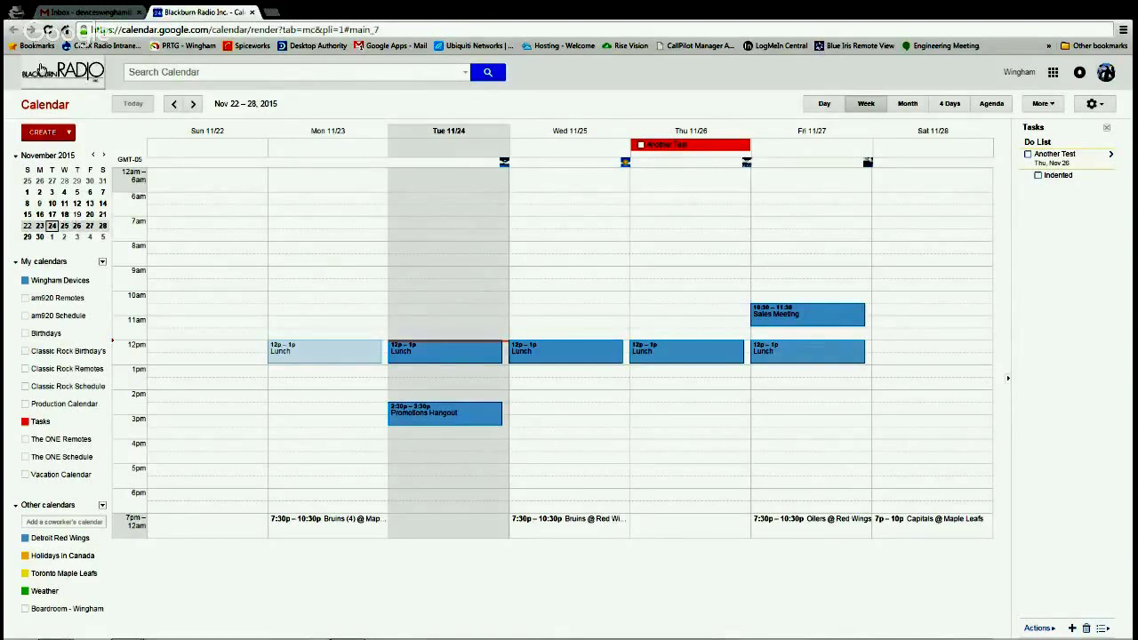
- Look through the Google apps list and the notifications, closing each one
click(183, 71)
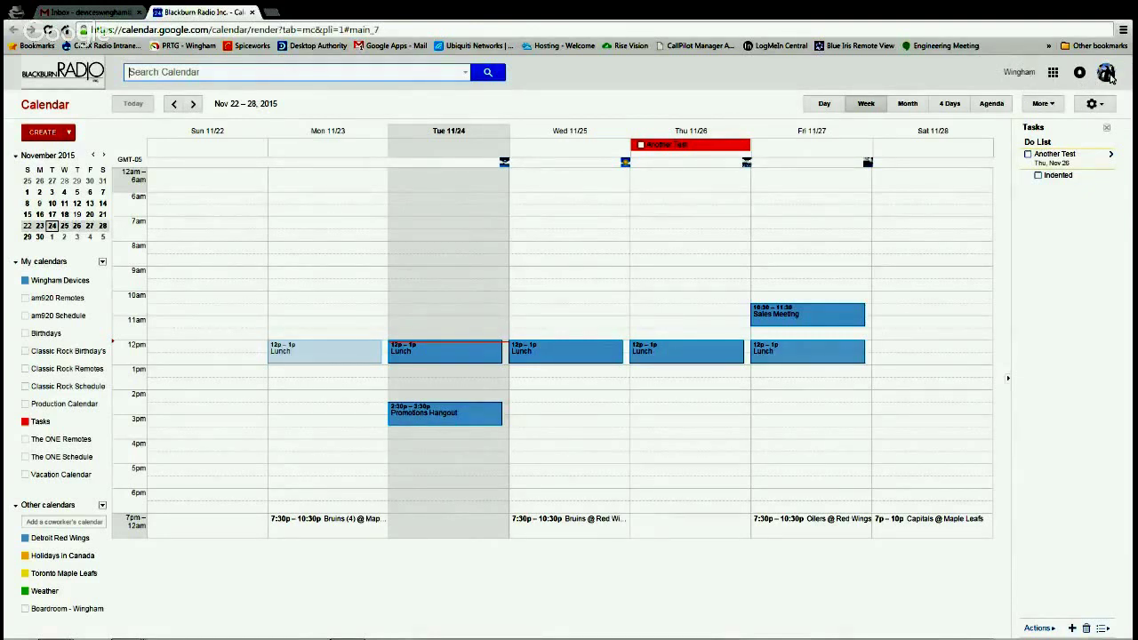
click(1053, 73)
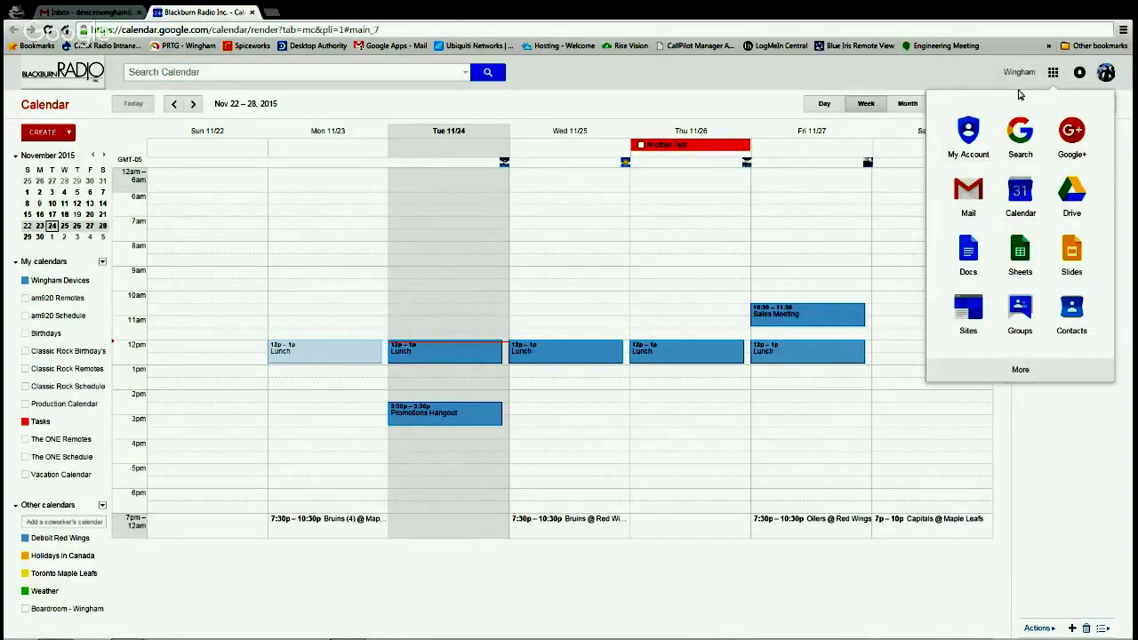
click(1054, 73)
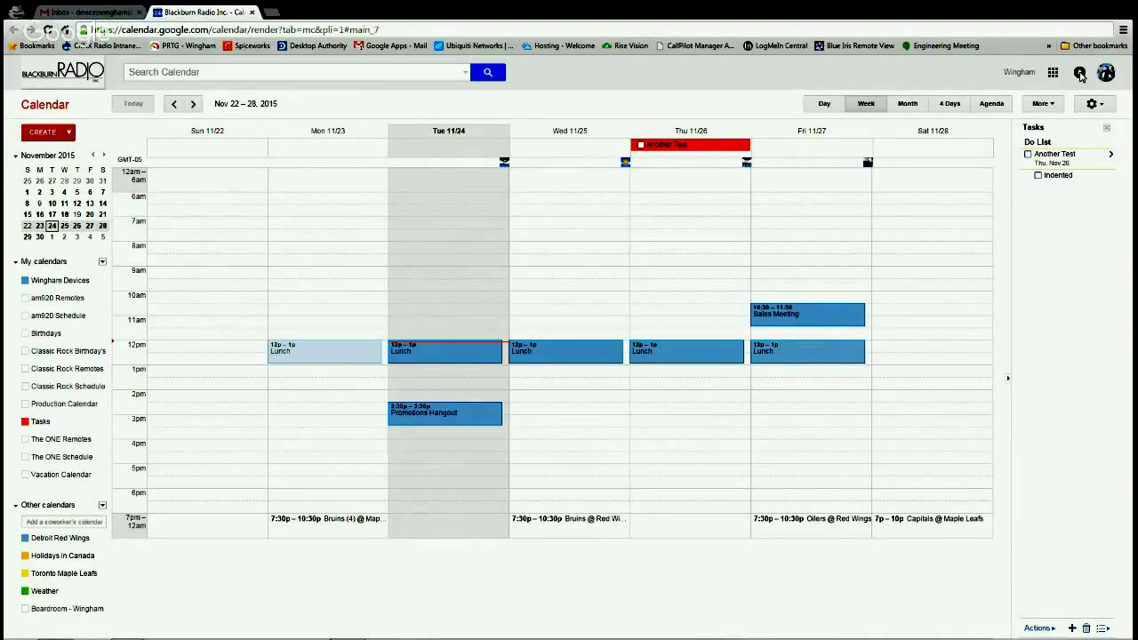
click(1081, 75)
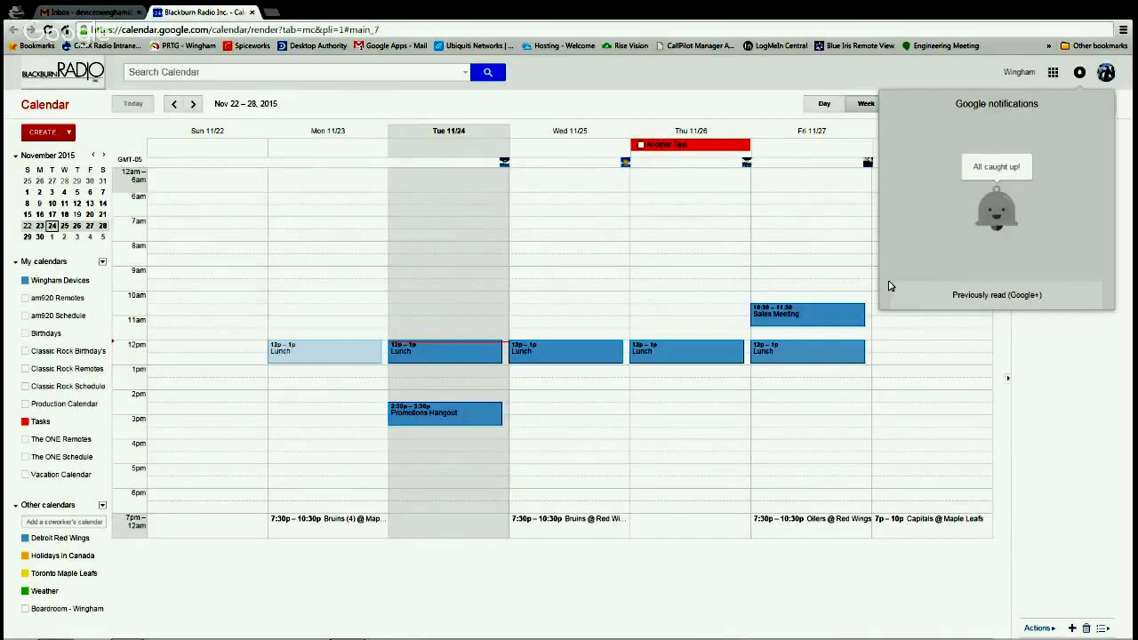
click(941, 71)
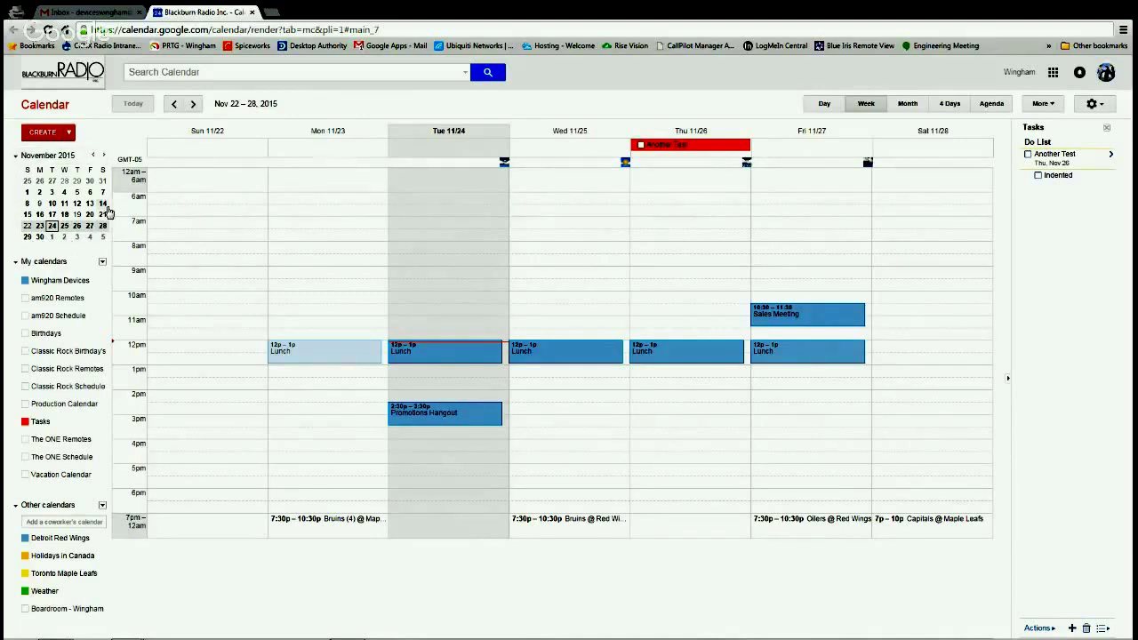
- Use the mini calendar to display November 23, November 24, November 23–28, and a longer range starting November 2
click(40, 227)
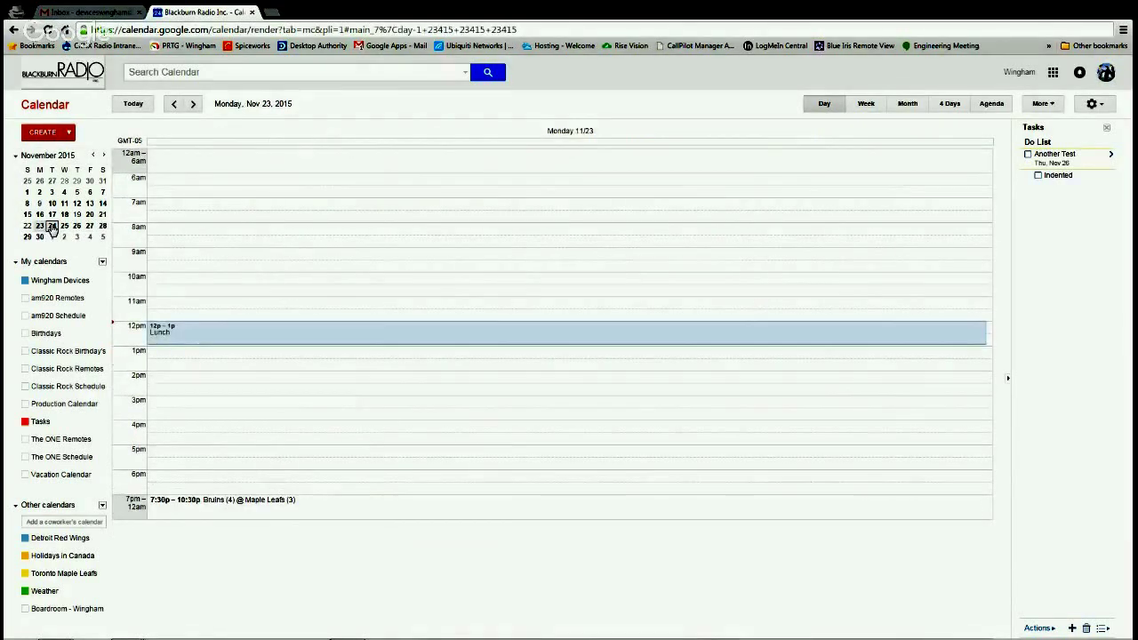
click(51, 227)
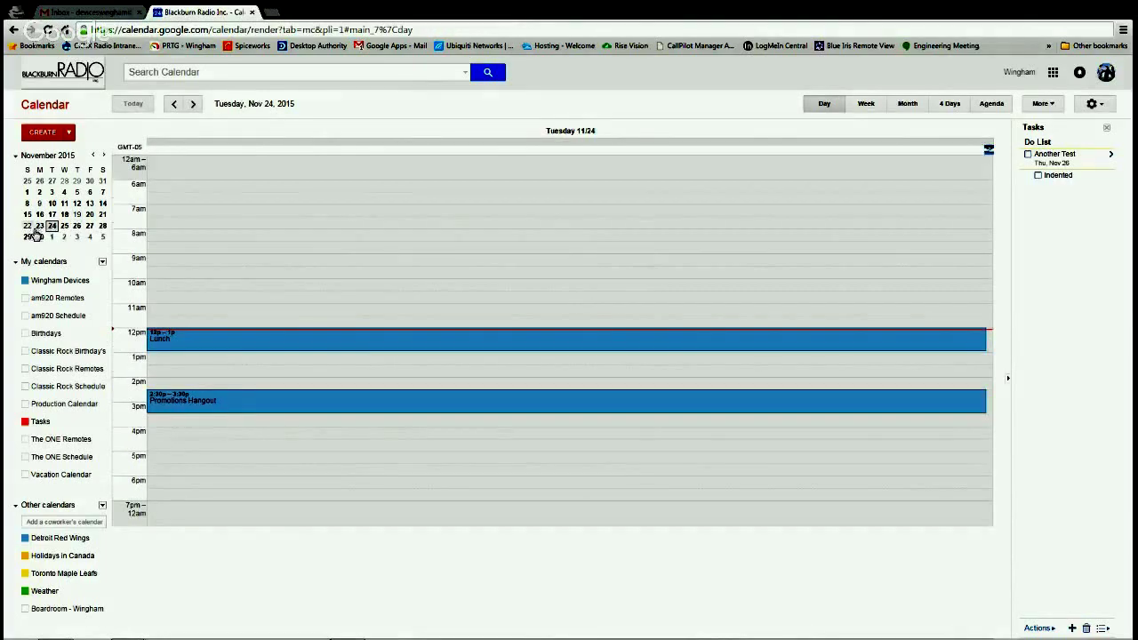
drag(39, 228, 101, 226)
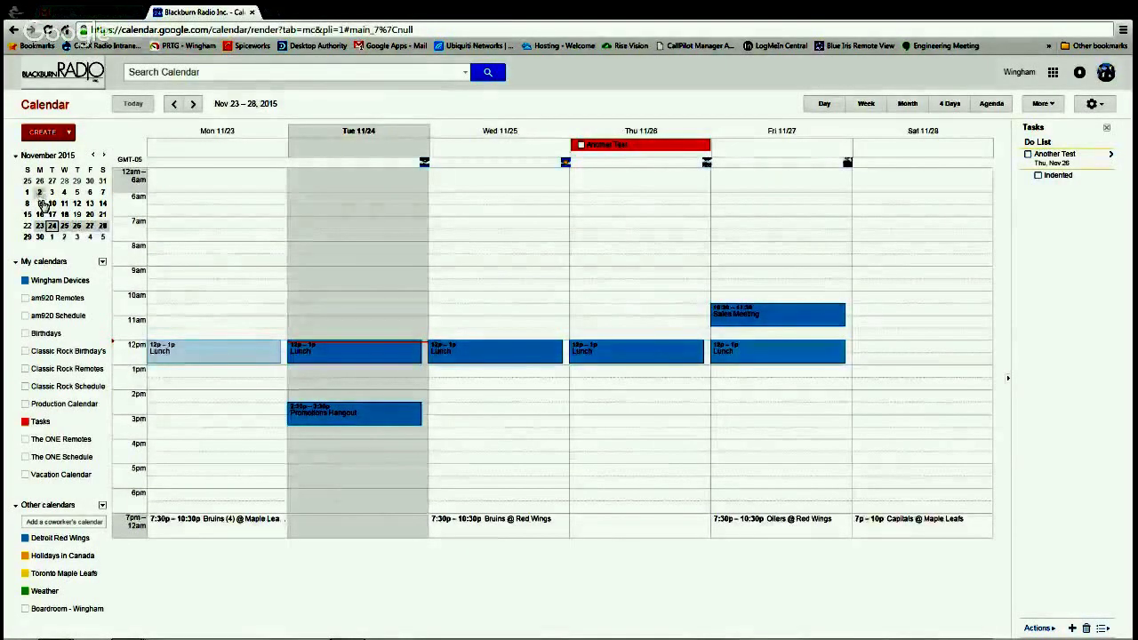
drag(40, 195, 78, 217)
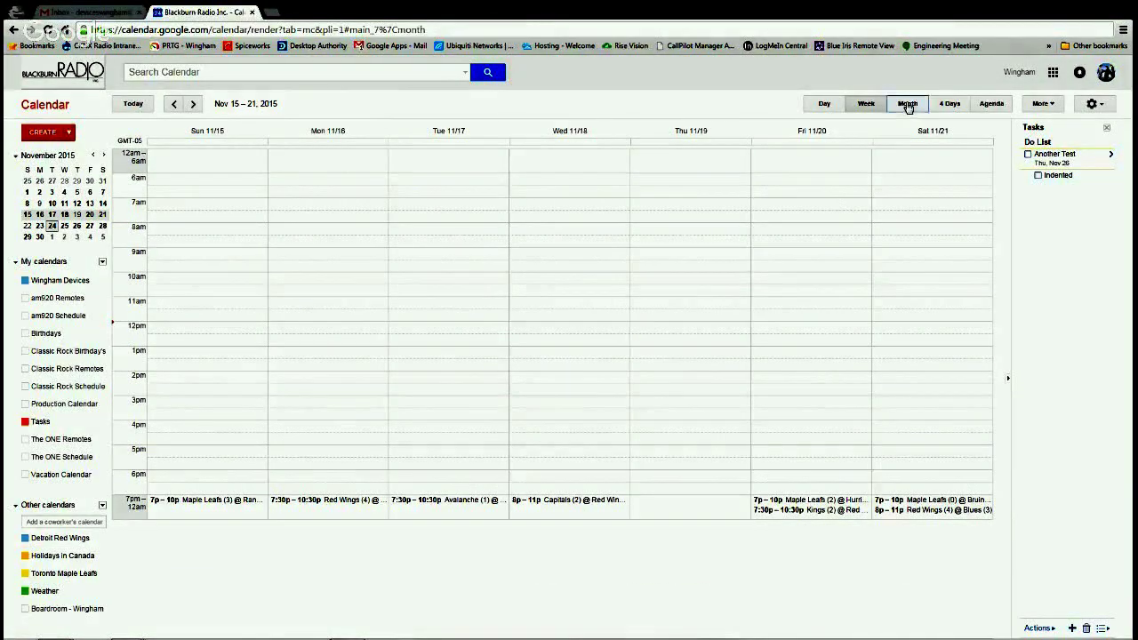
- Compare the calendar's month and agenda views, ending in the month view of November 2015
click(908, 105)
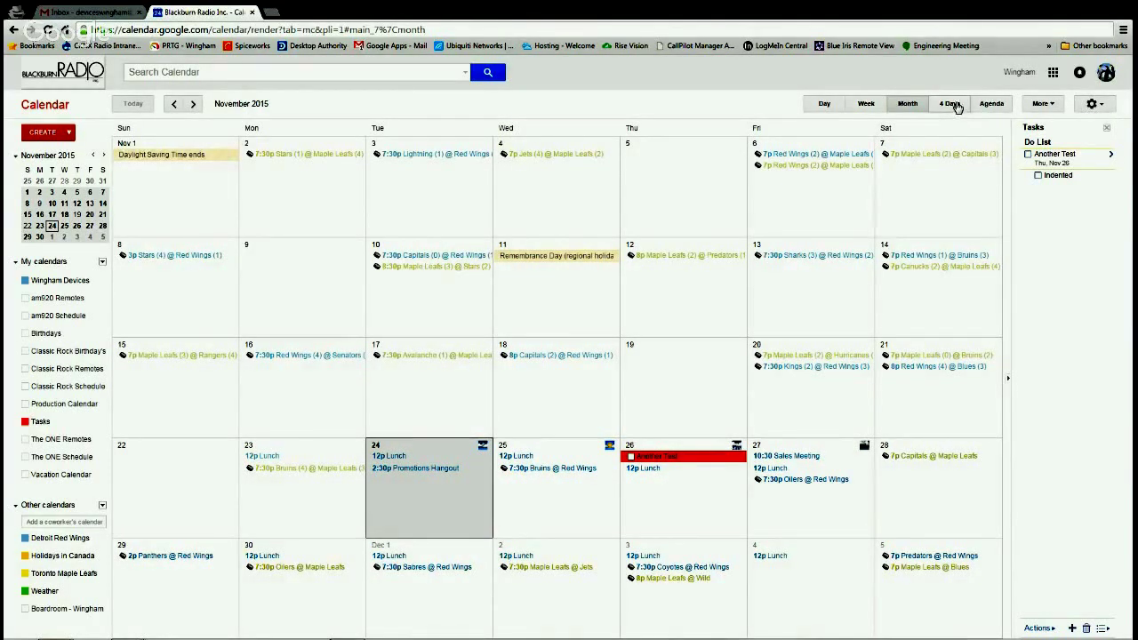
click(992, 106)
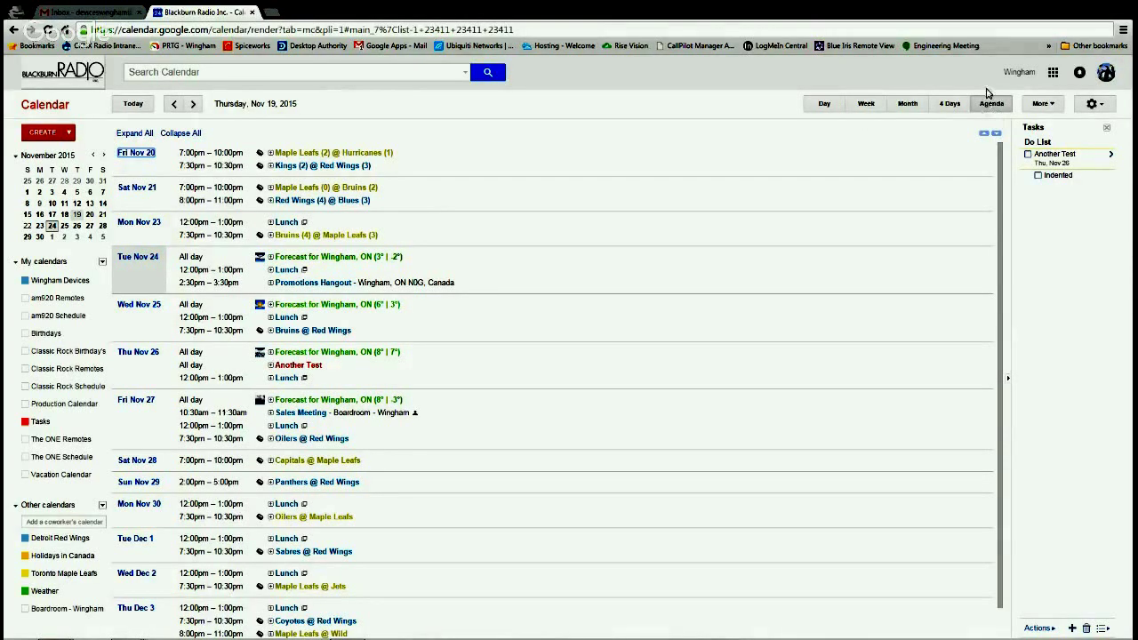
click(1046, 105)
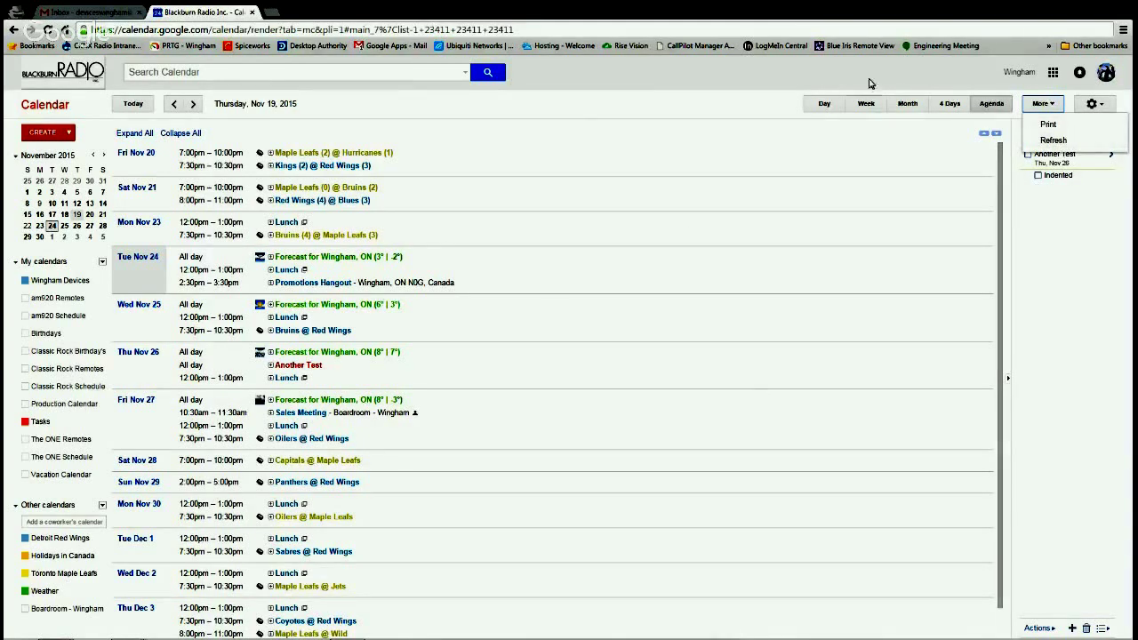
click(1065, 147)
click(1061, 188)
key(BackSpace)
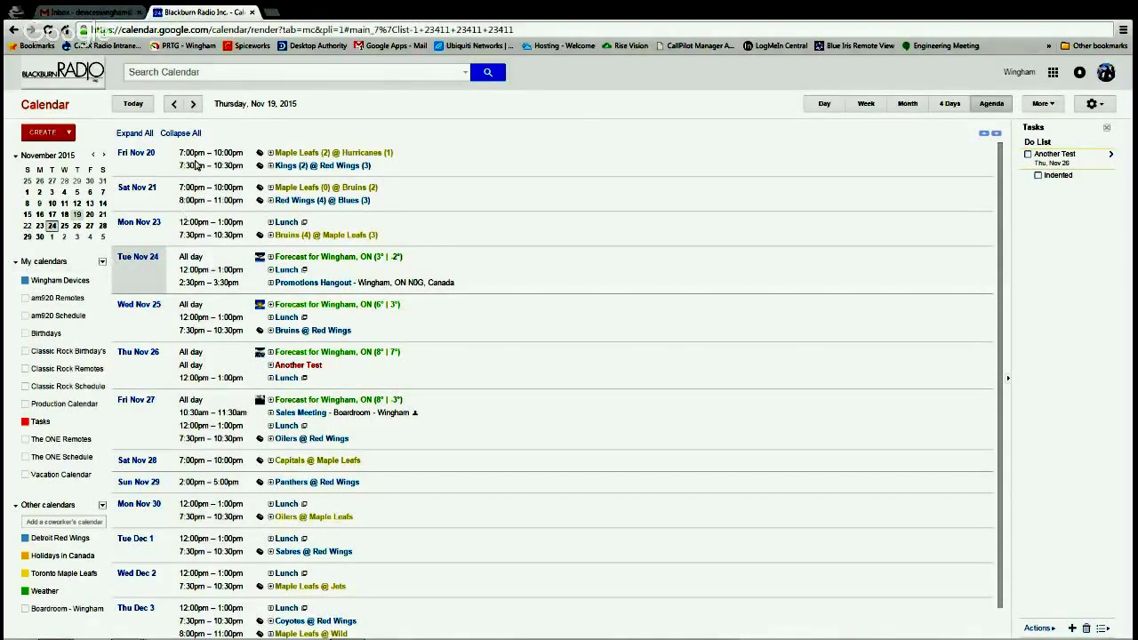
click(907, 103)
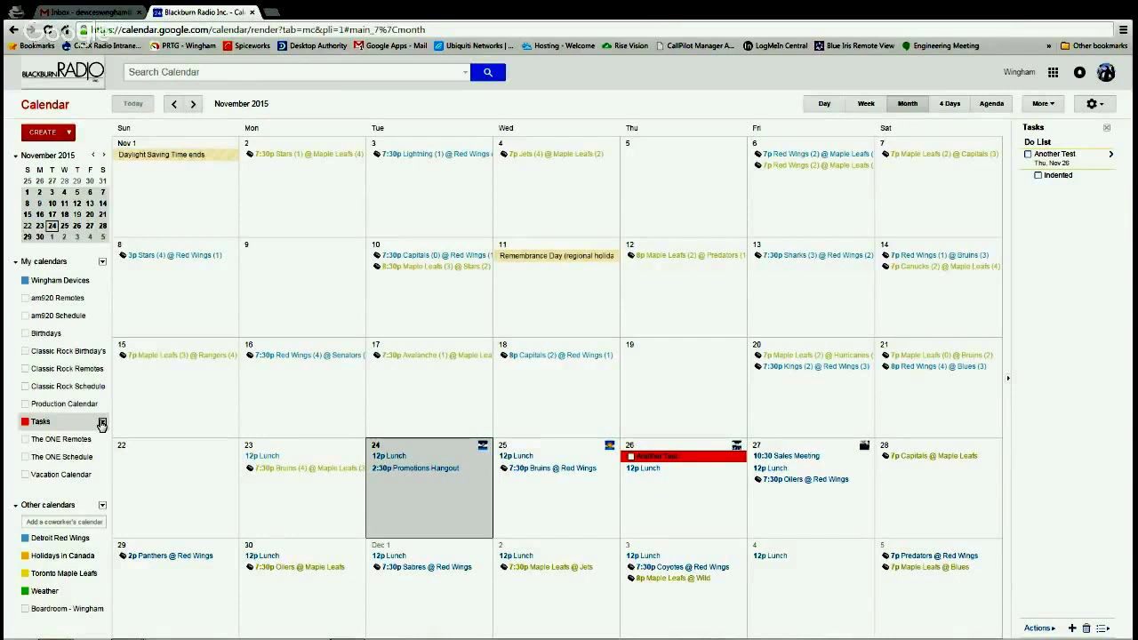
- Show the am920 Remotes and am920 Schedule calendars over the month, and hide both again
click(44, 405)
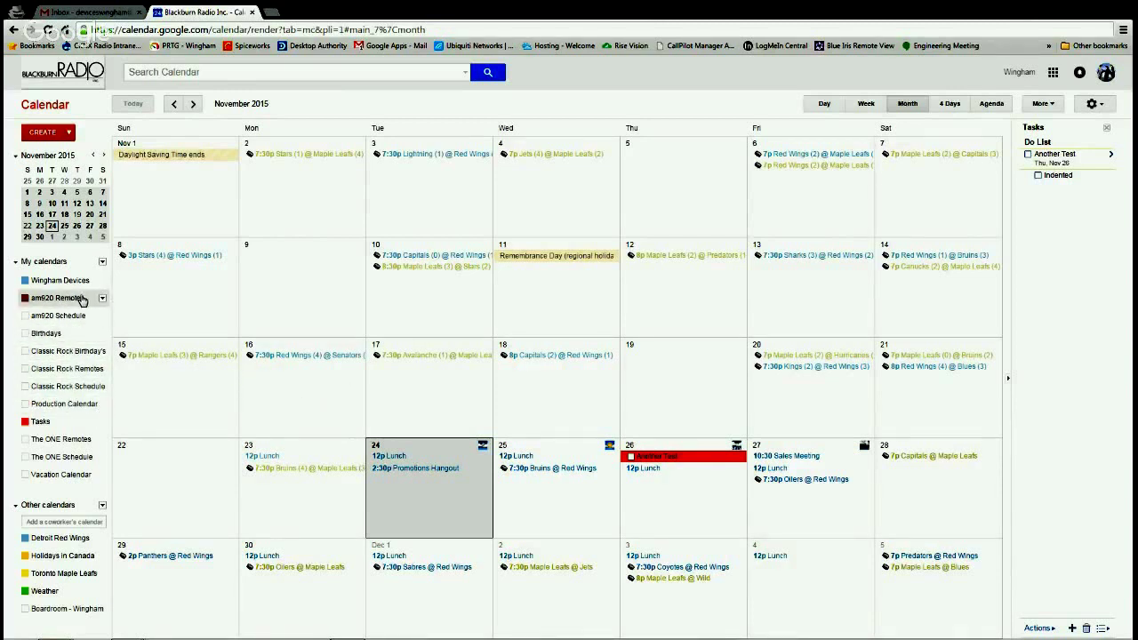
click(24, 300)
click(24, 318)
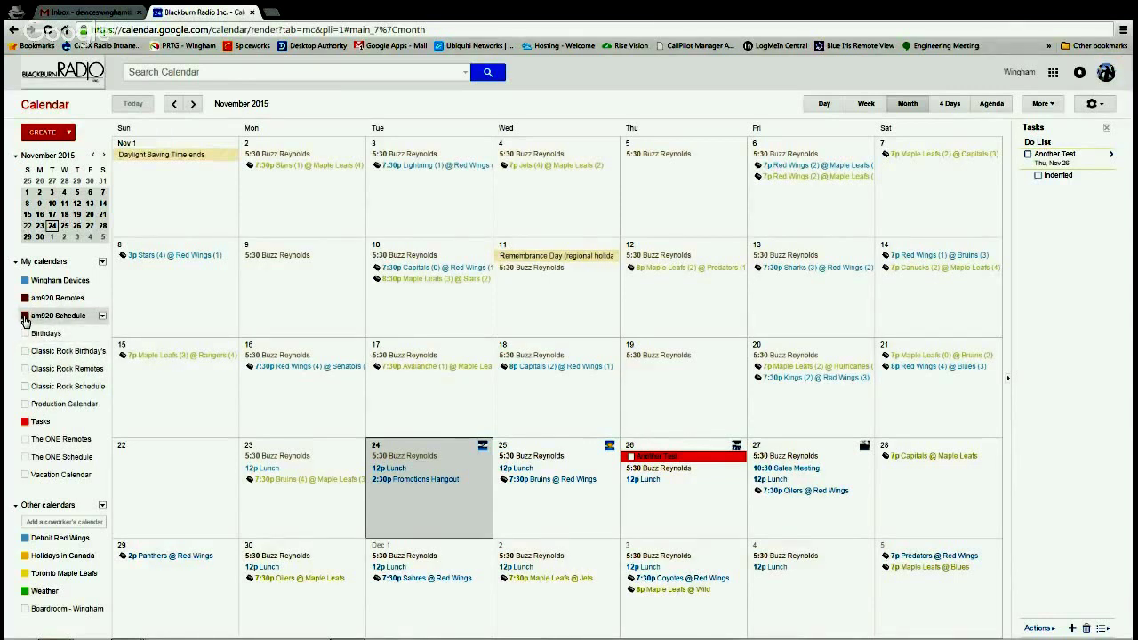
click(25, 318)
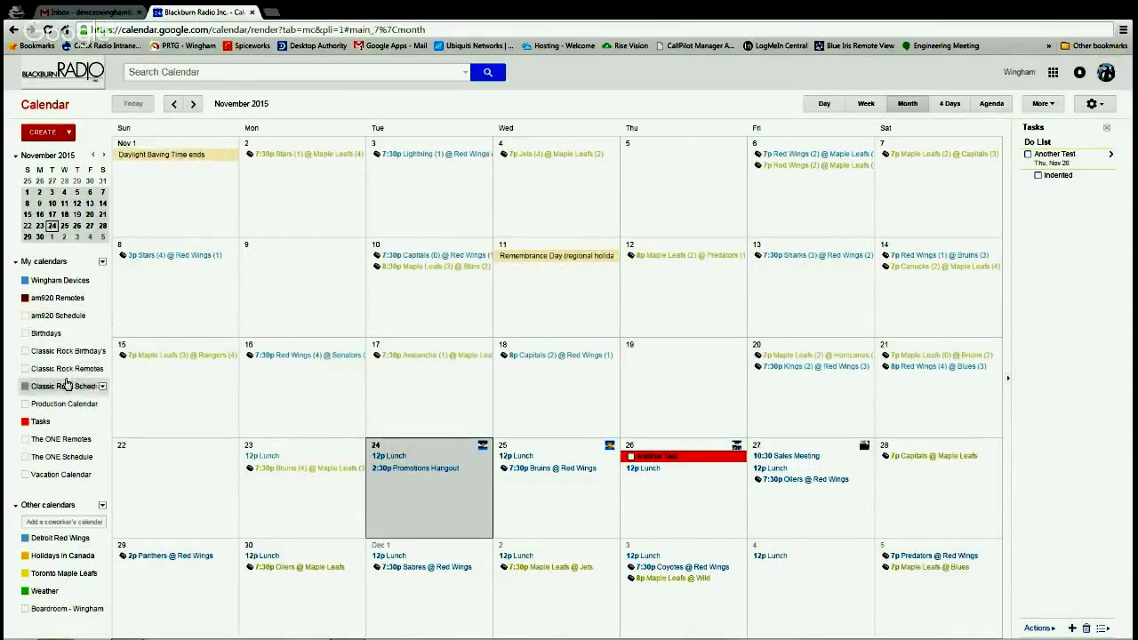
click(25, 318)
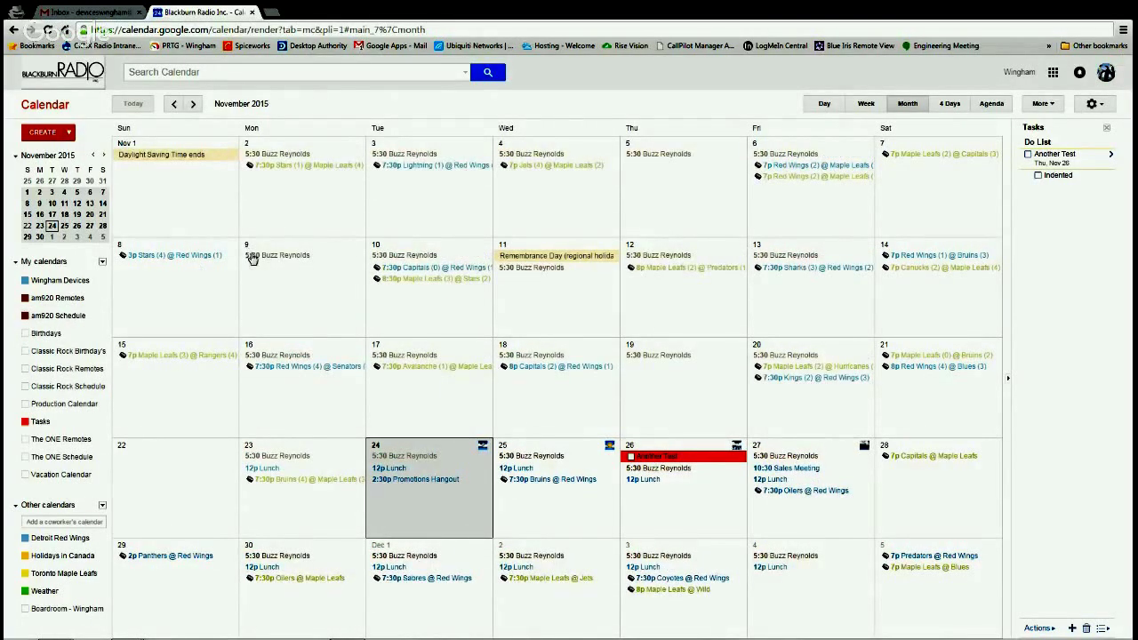
click(24, 320)
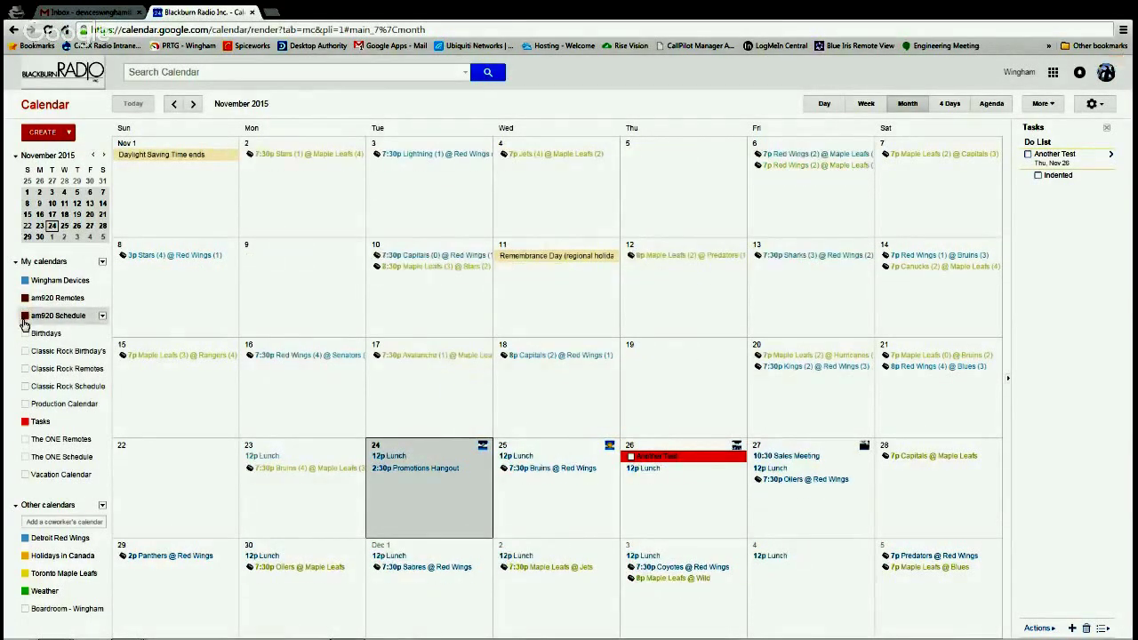
click(25, 321)
click(27, 320)
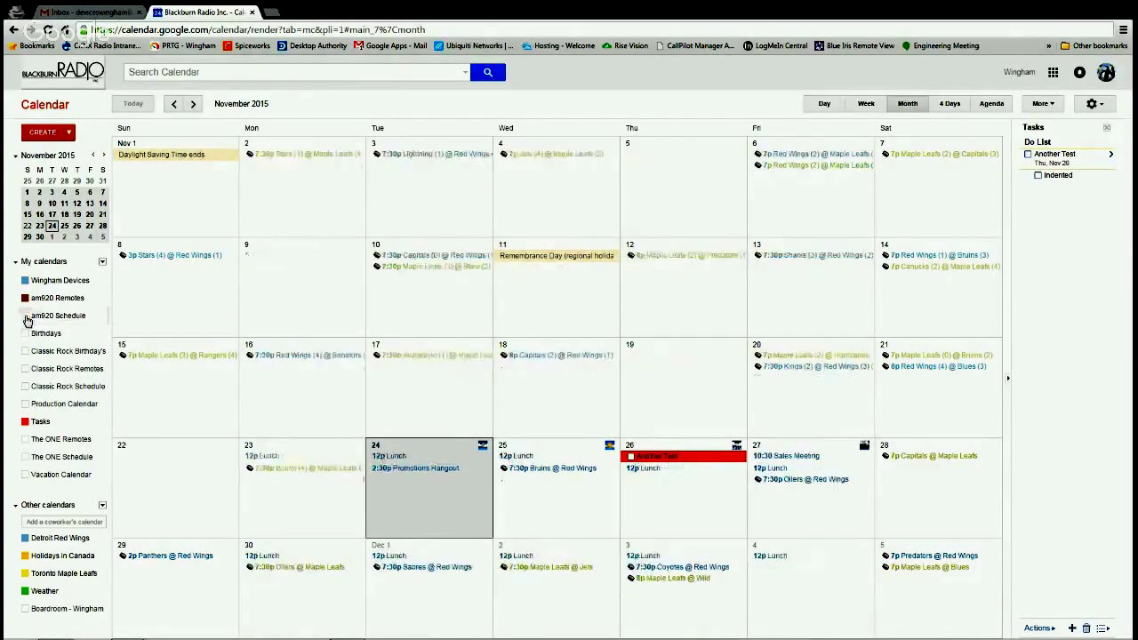
click(26, 300)
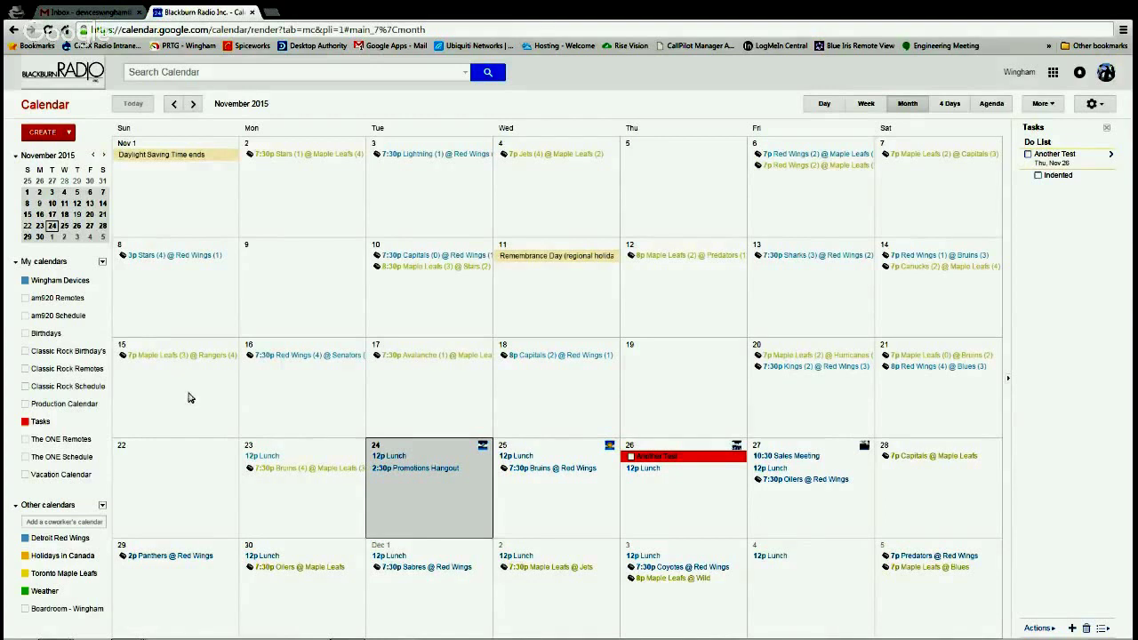
- Show the Birthdays calendar and switch the display to week view
click(26, 334)
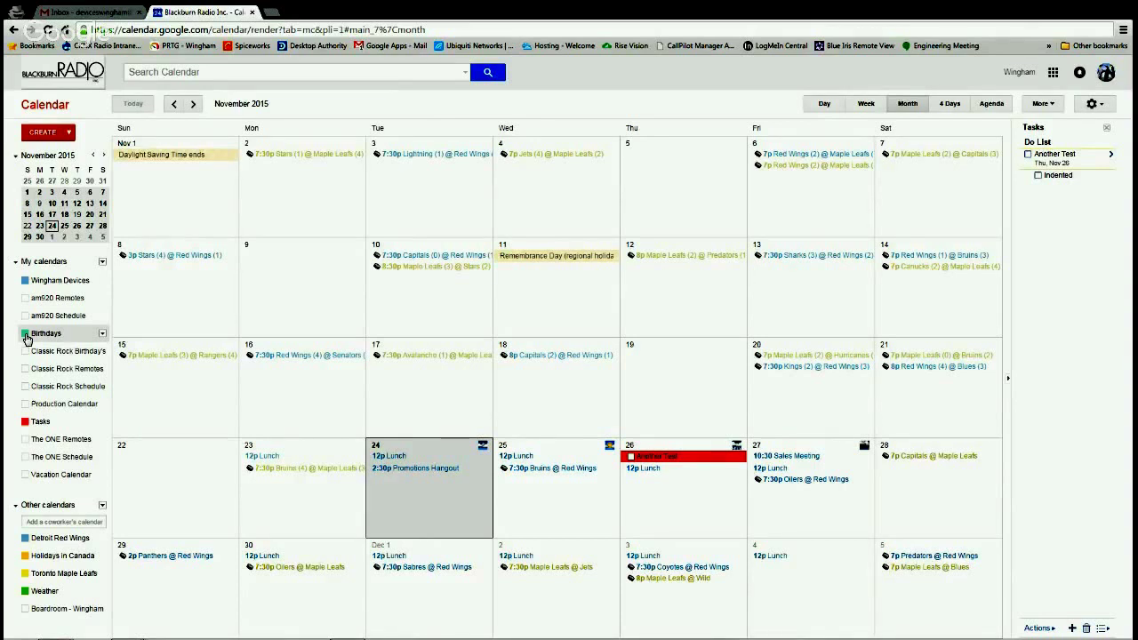
click(27, 338)
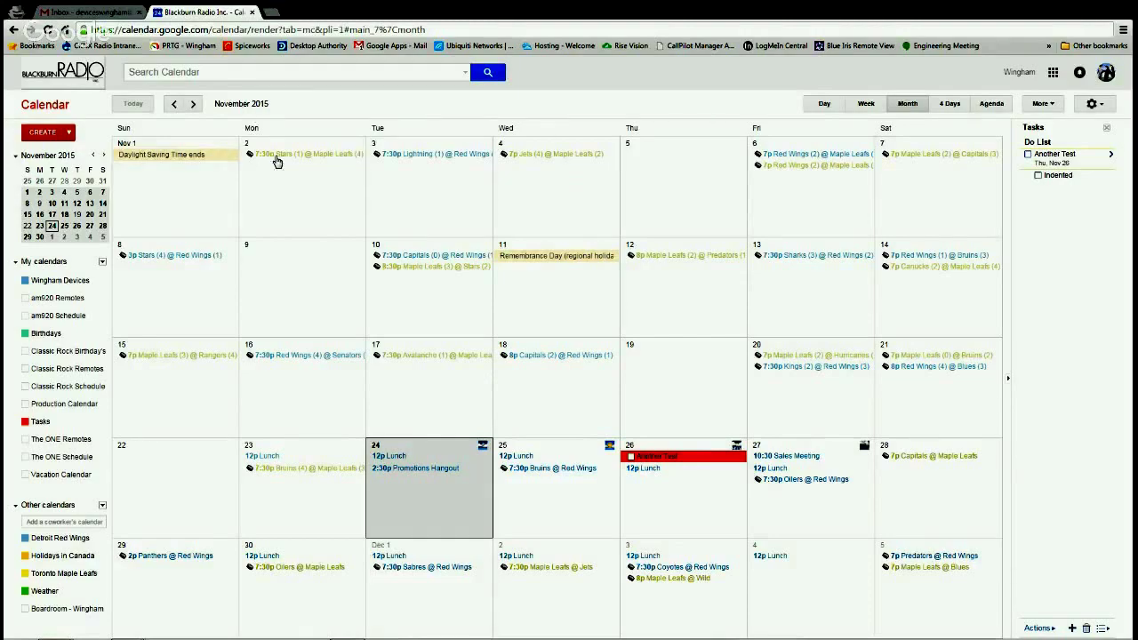
click(867, 103)
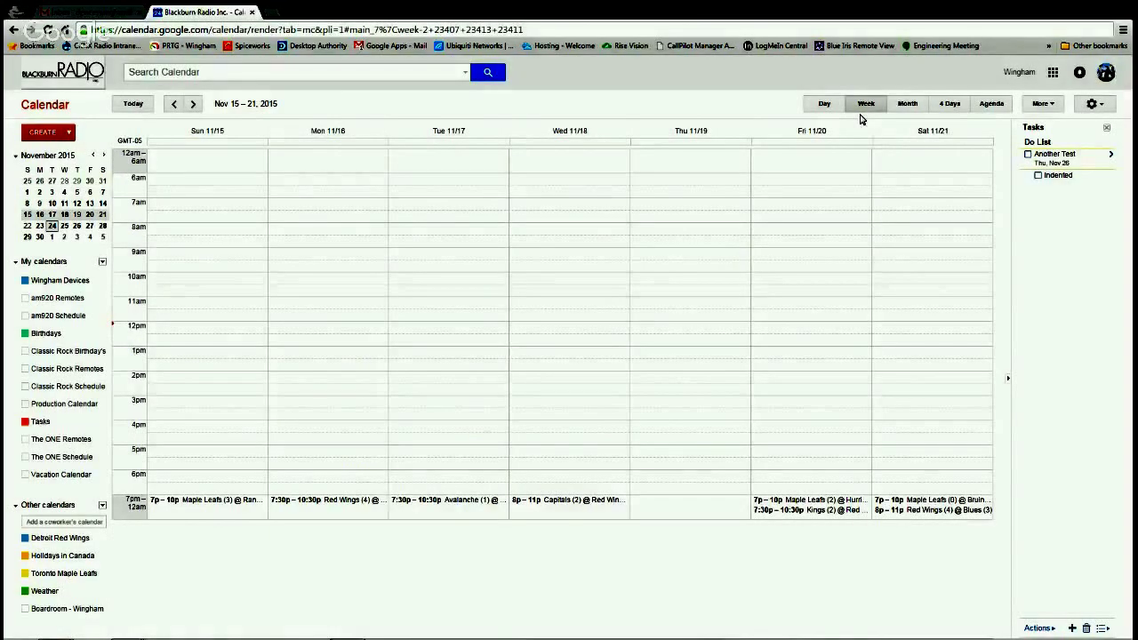
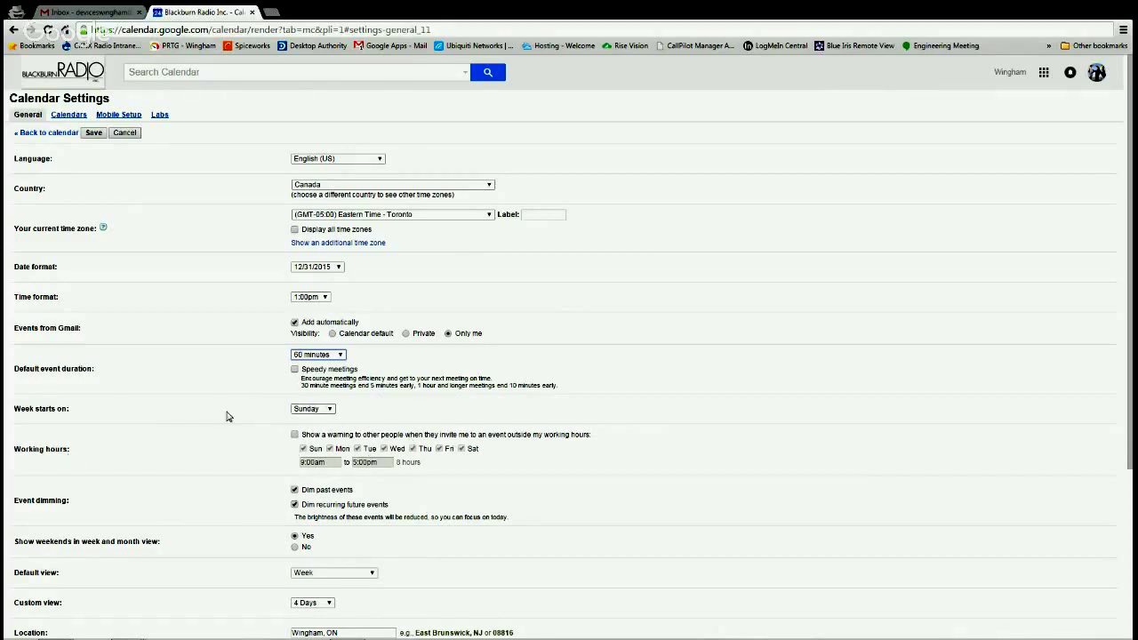
- Enable the warning for invitations outside working hours, with Sunday and Saturday excluded from the working days
click(331, 411)
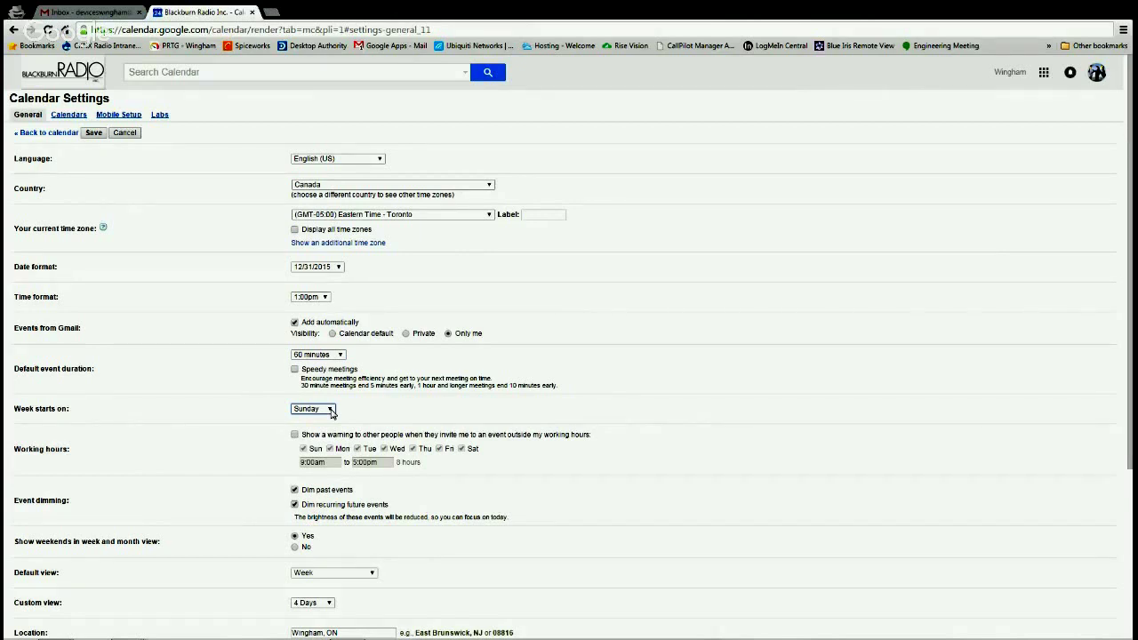
click(245, 408)
click(295, 435)
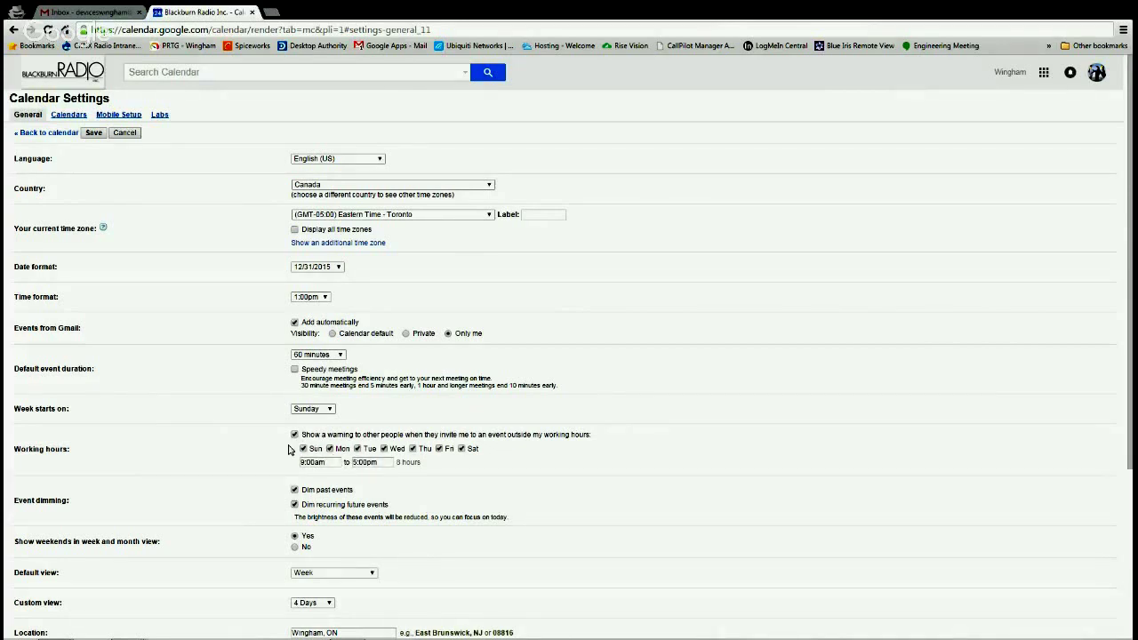
click(303, 449)
- Review the custom view setting among the remaining general settings and return to the calendar
scroll(167, 490, down, 2)
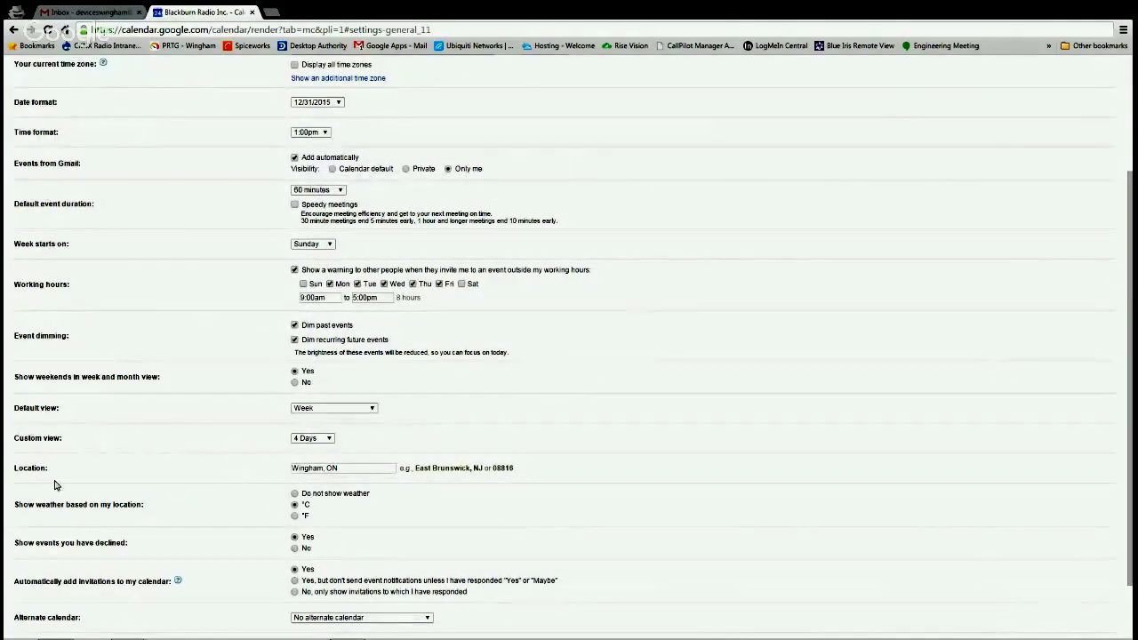
click(330, 440)
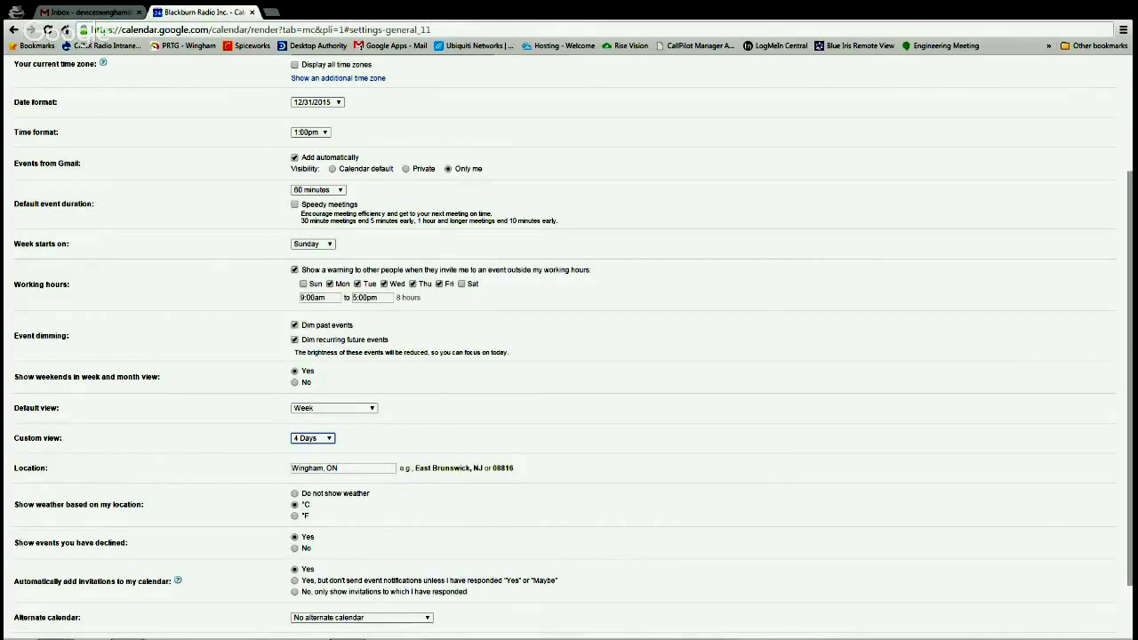
click(510, 424)
scroll(1118, 97, up, 3)
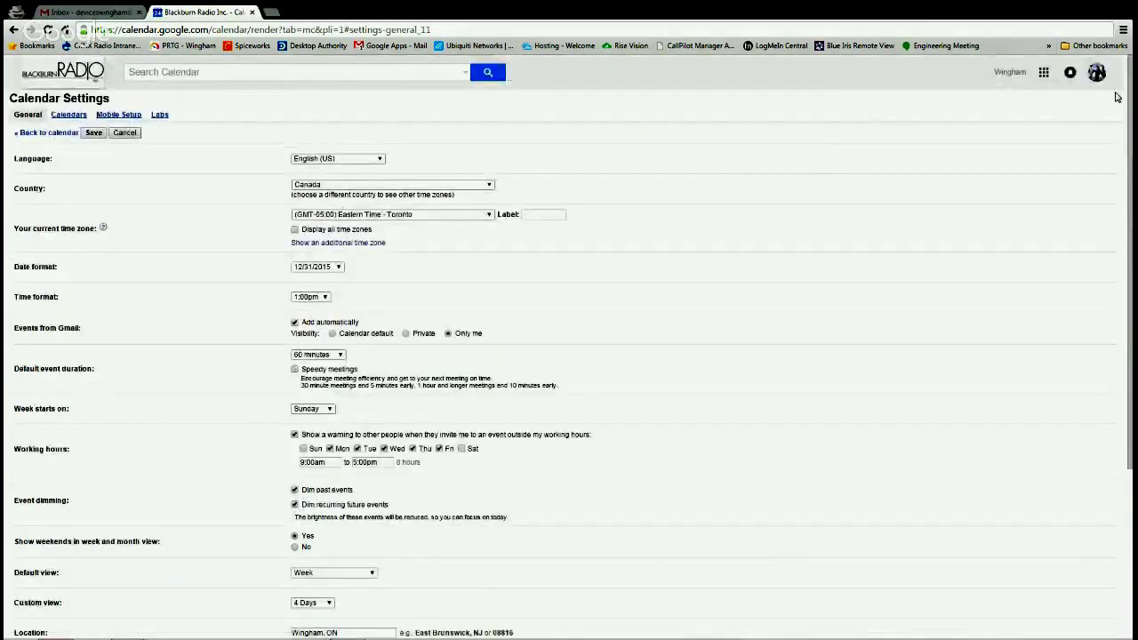
click(52, 86)
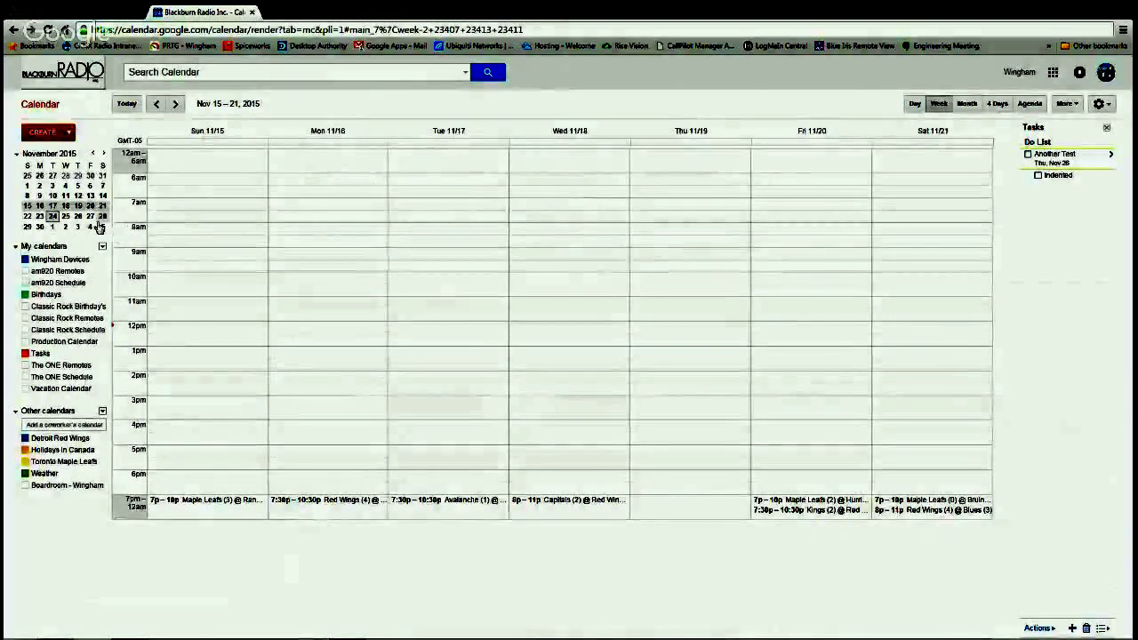
- Display the calendar by month, followed by the day view for Tuesday, November 24
click(967, 104)
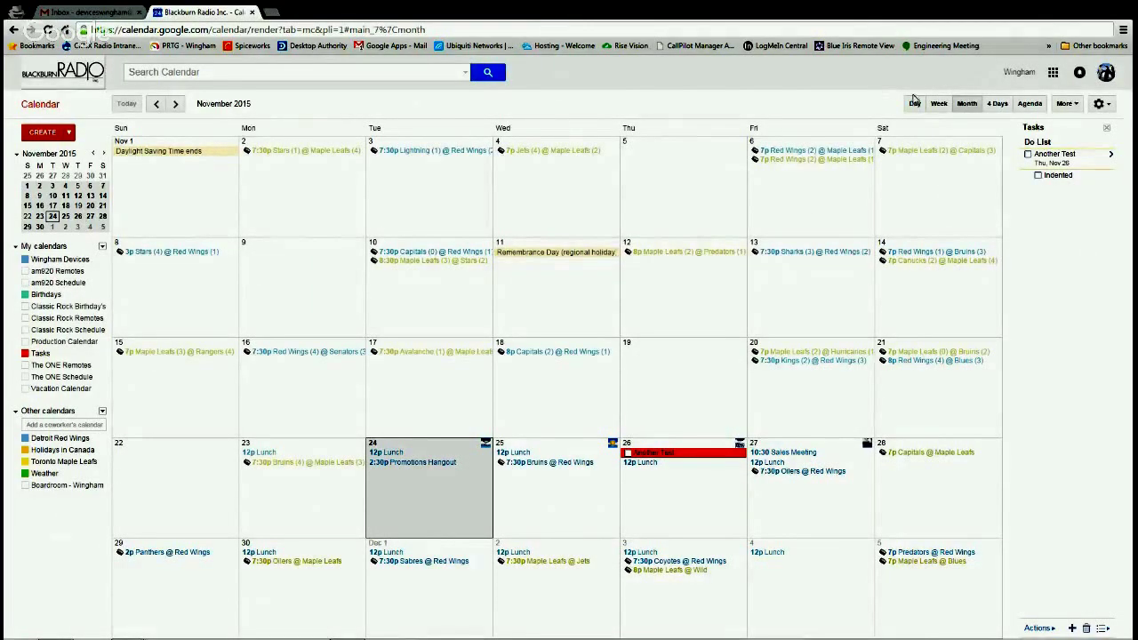
scroll(429, 174, up, 1)
scroll(734, 164, down, 1)
click(917, 104)
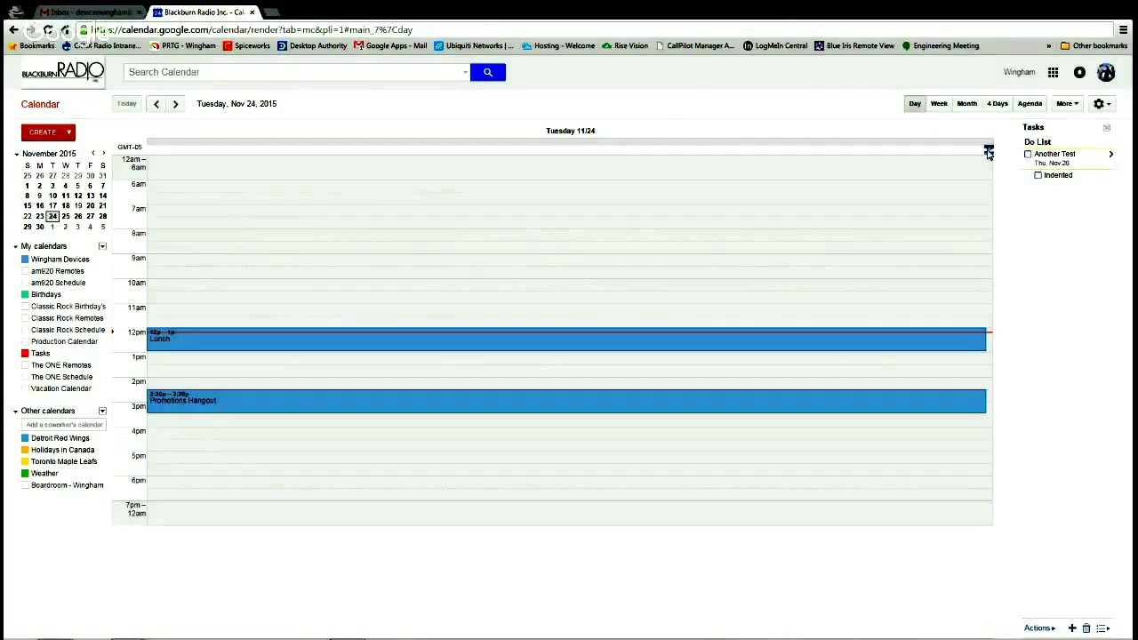
- View the weather forecast details for Tuesday, November 24, and close them
click(989, 151)
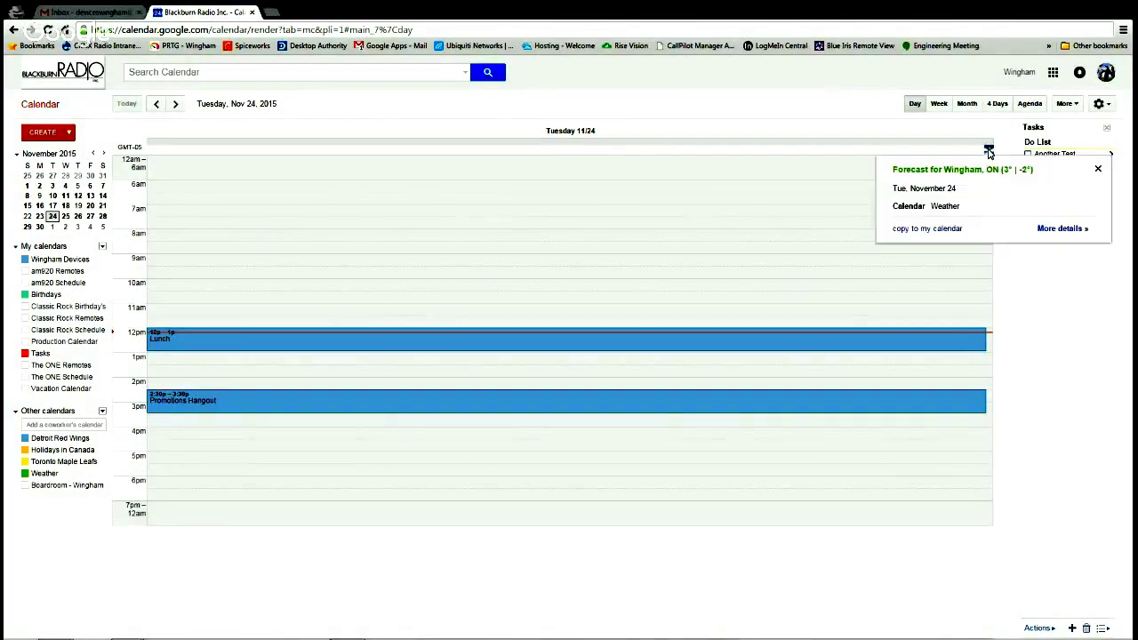
click(1099, 170)
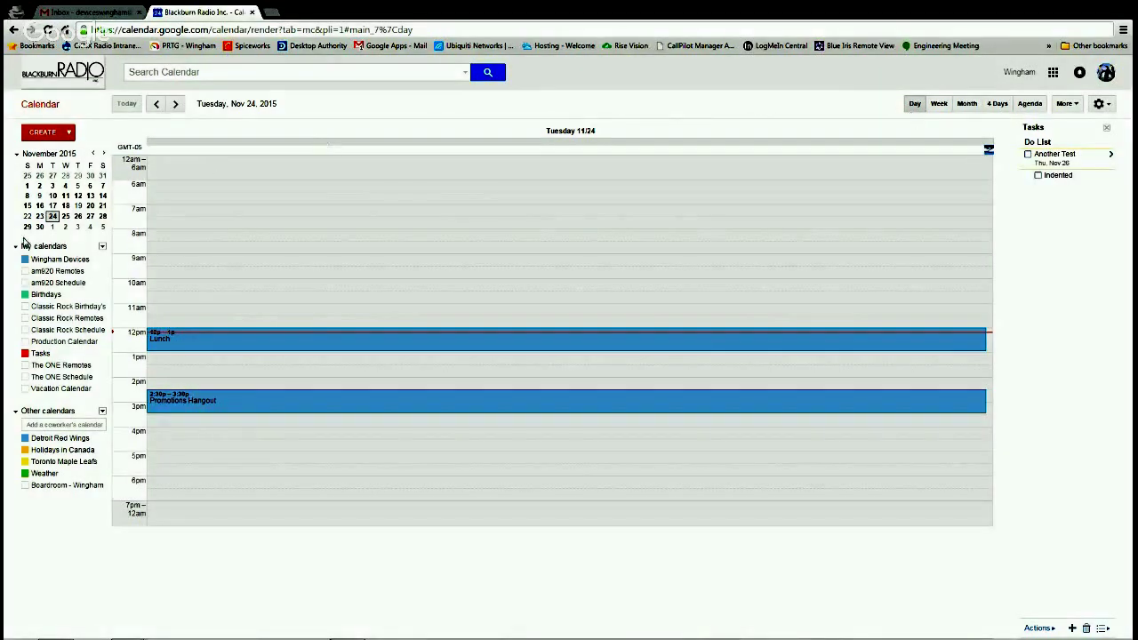
- Open the general calendar settings and review them down to the keyboard shortcuts option
click(1099, 104)
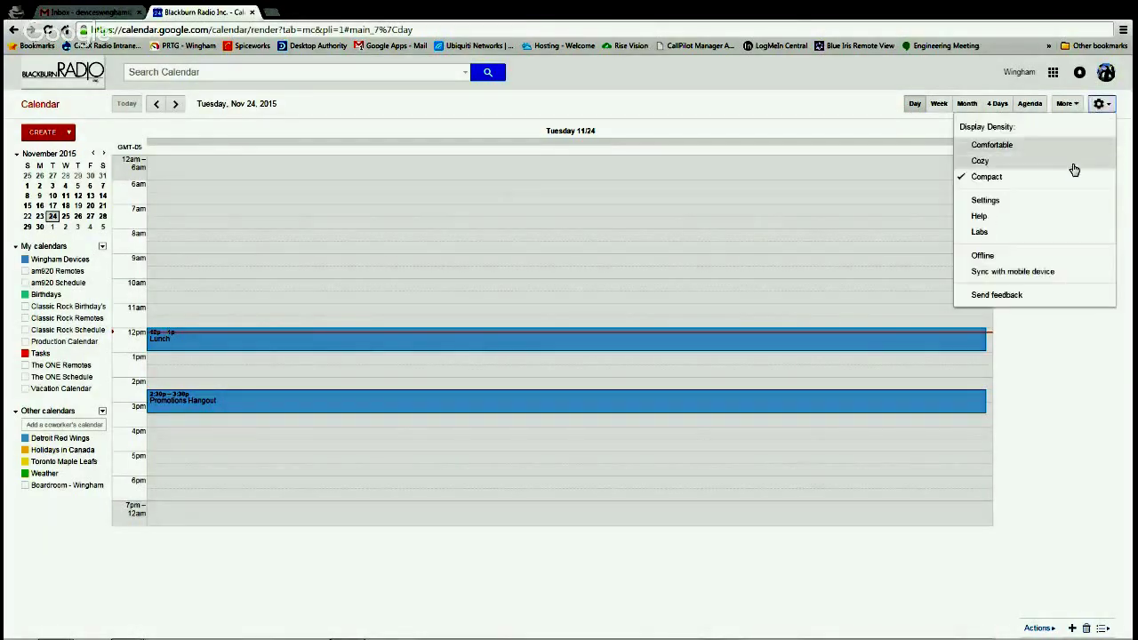
click(981, 202)
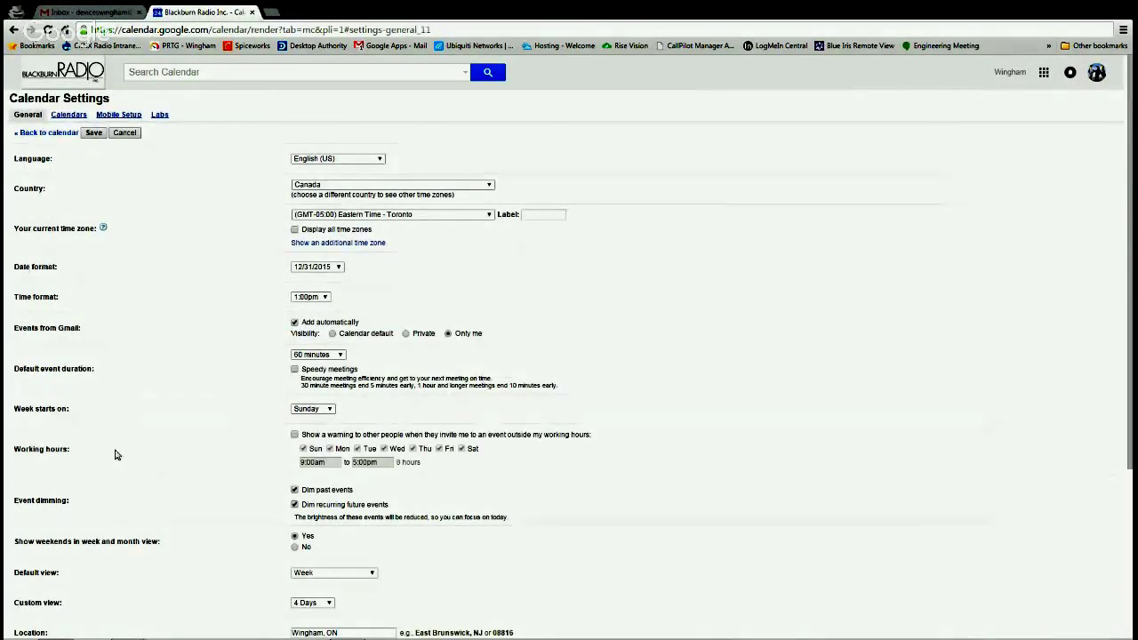
scroll(133, 480, down, 3)
scroll(191, 516, down, 2)
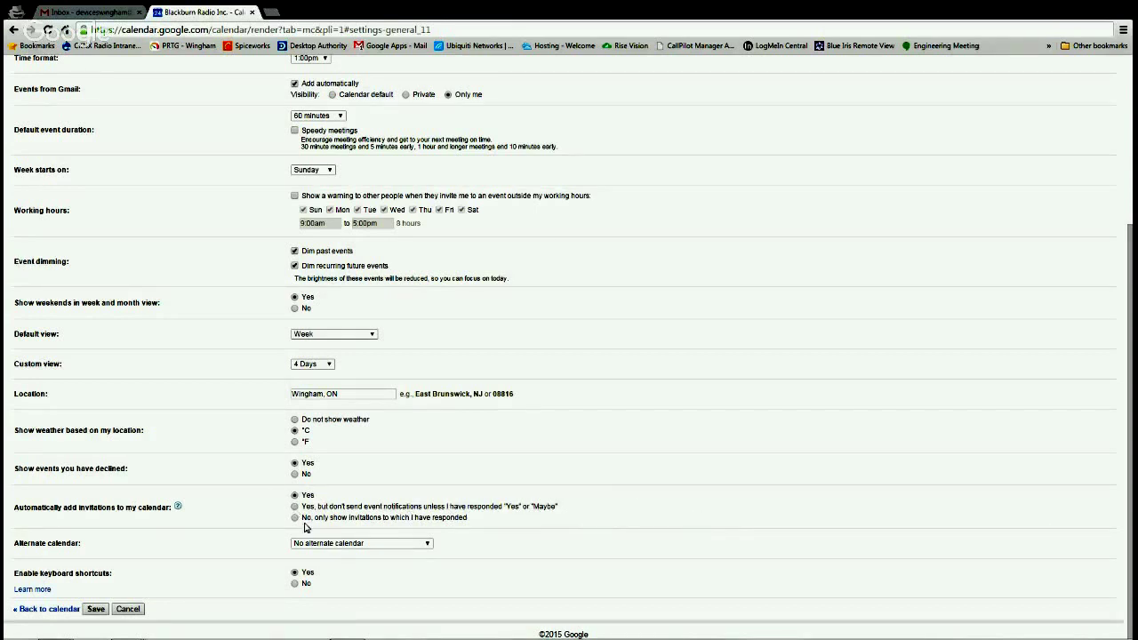
- Read the keyboard shortcuts help article's sections on moving around the calendar and making changes to an event, and return to the settings
click(43, 589)
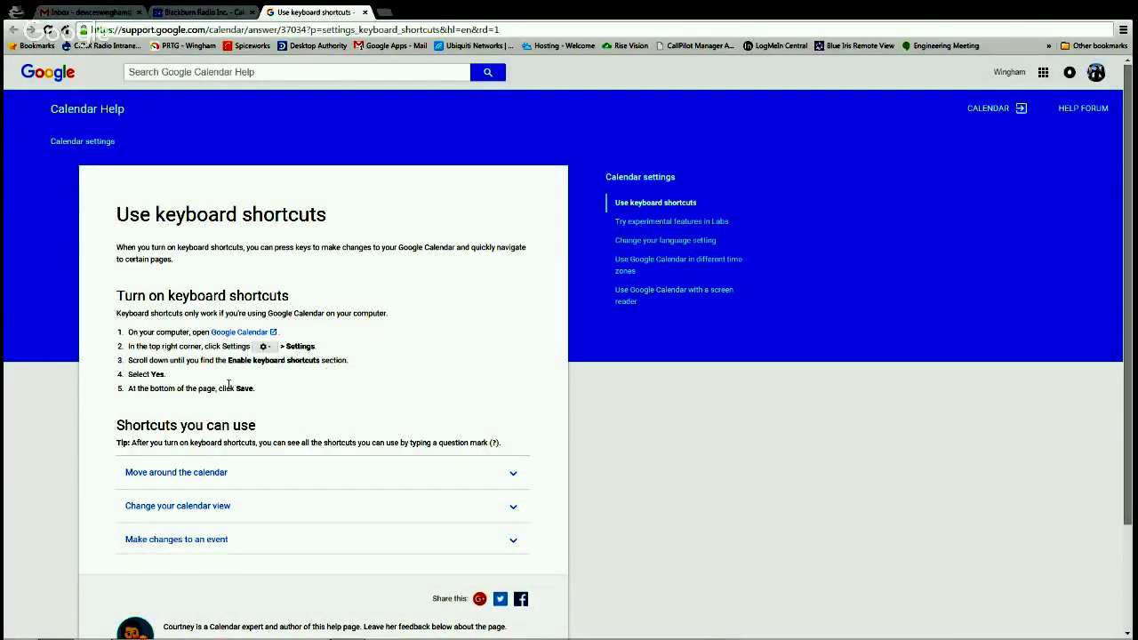
click(515, 476)
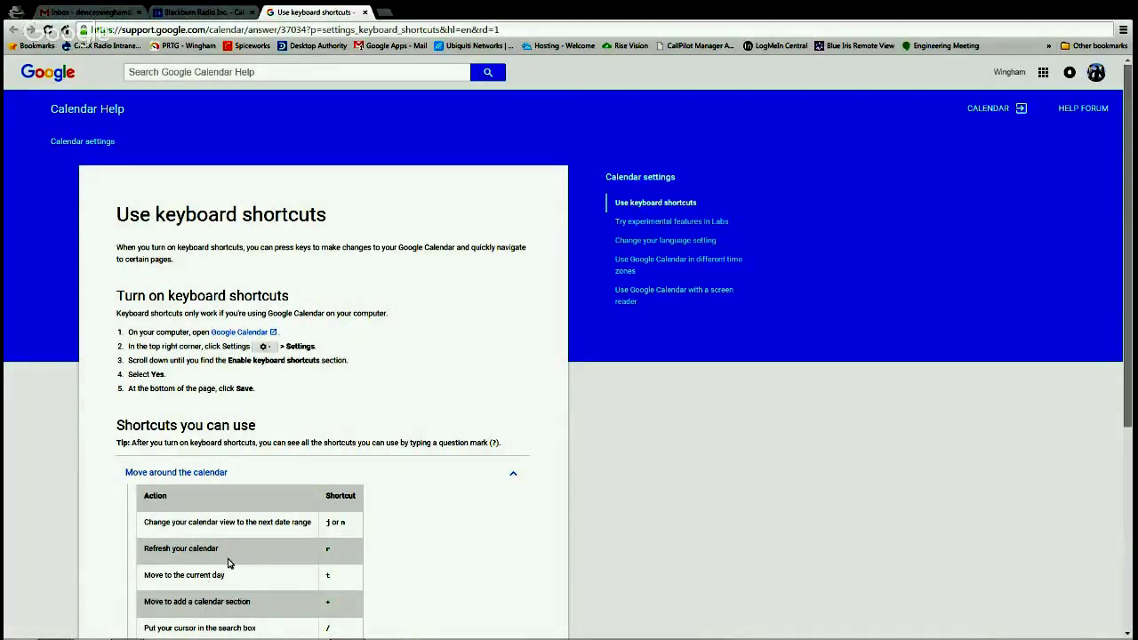
scroll(252, 557, down, 1)
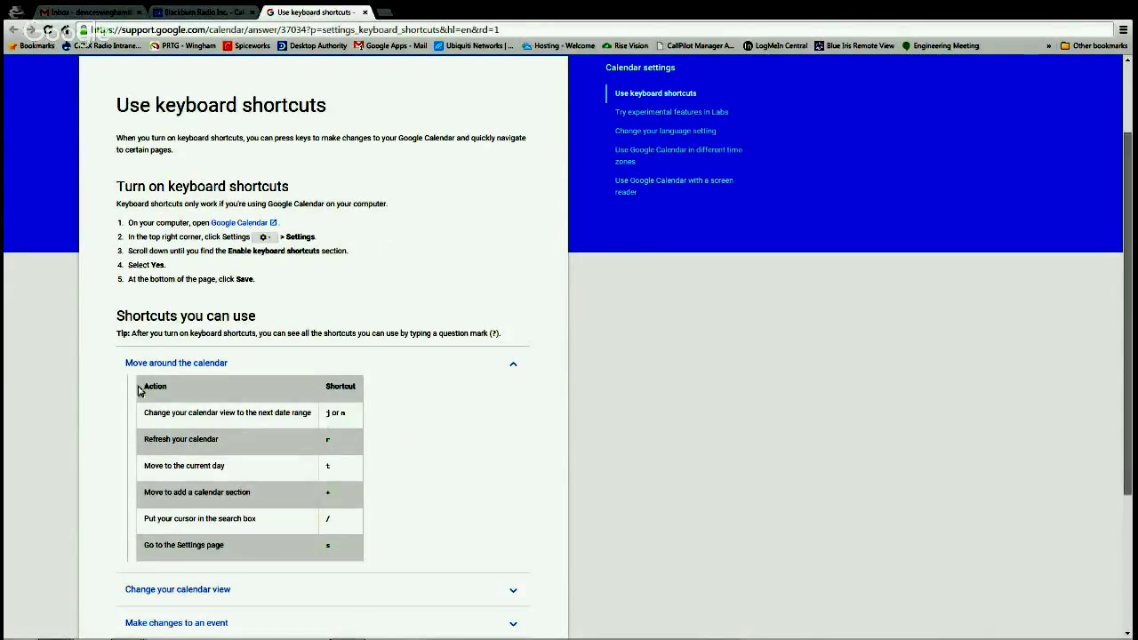
scroll(202, 505, down, 1)
scroll(201, 505, down, 1)
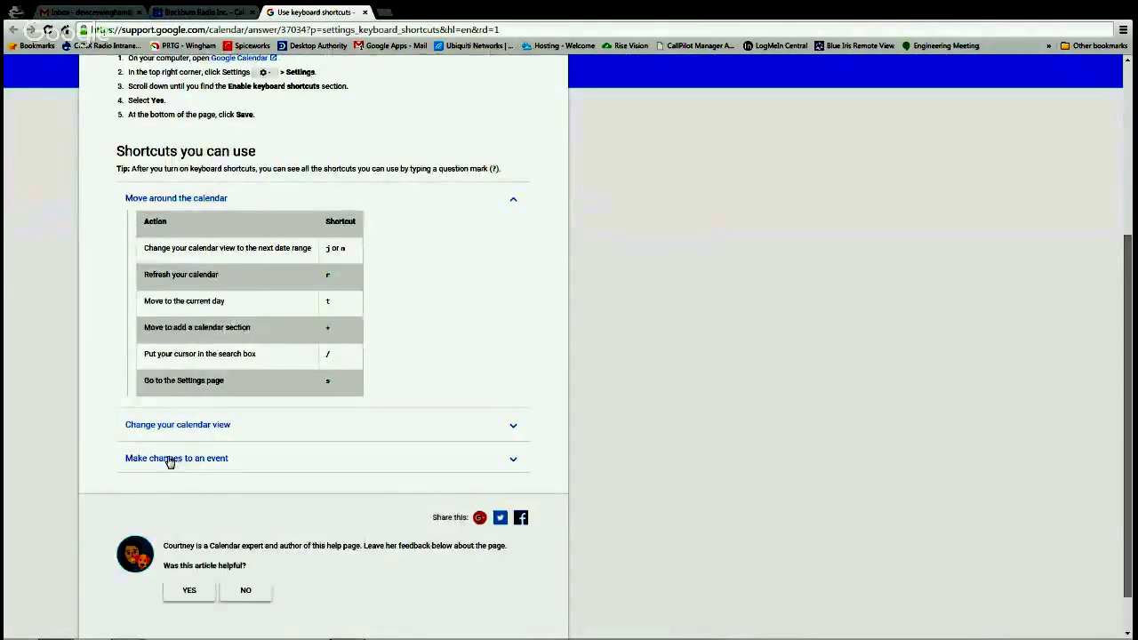
click(170, 460)
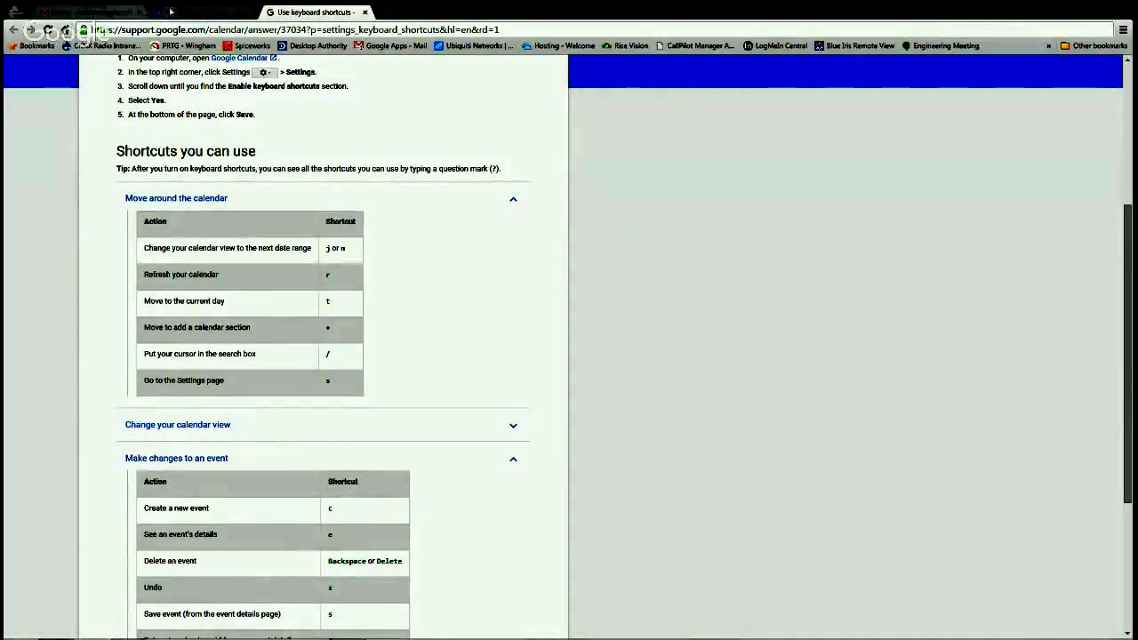
click(194, 10)
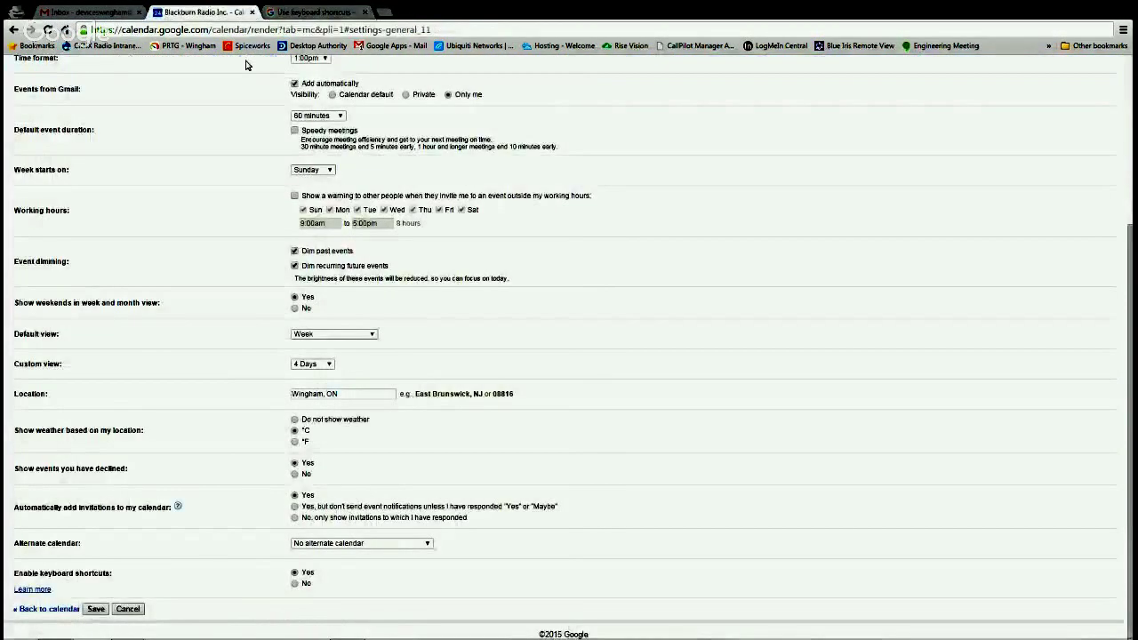
- Return to the calendar and try starting a new event, discarding the blank event form
click(46, 133)
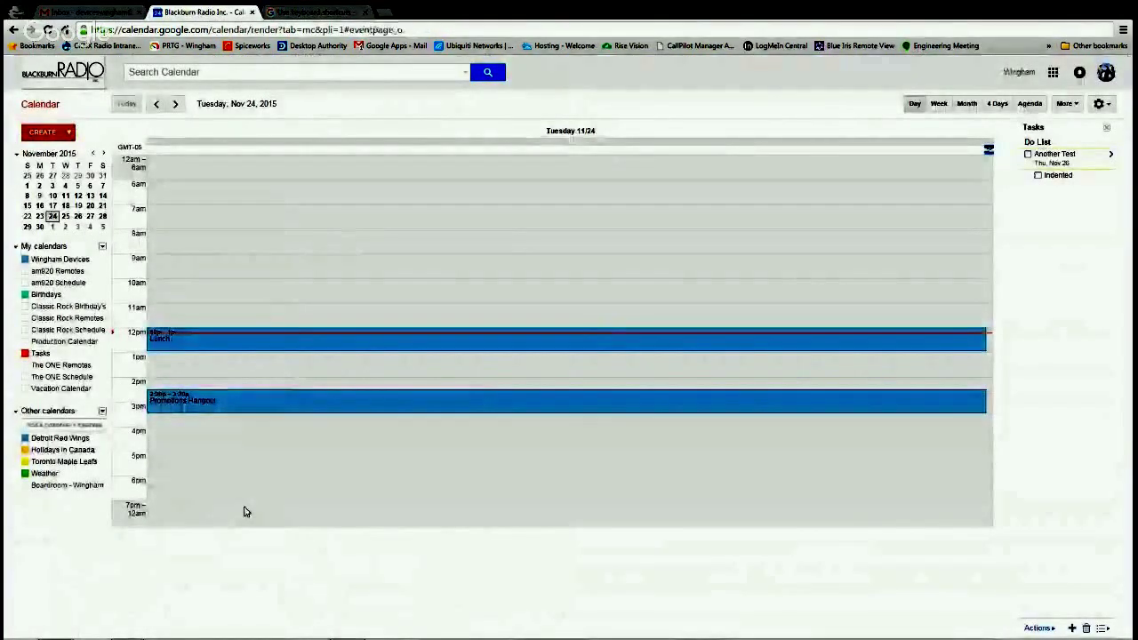
key(c)
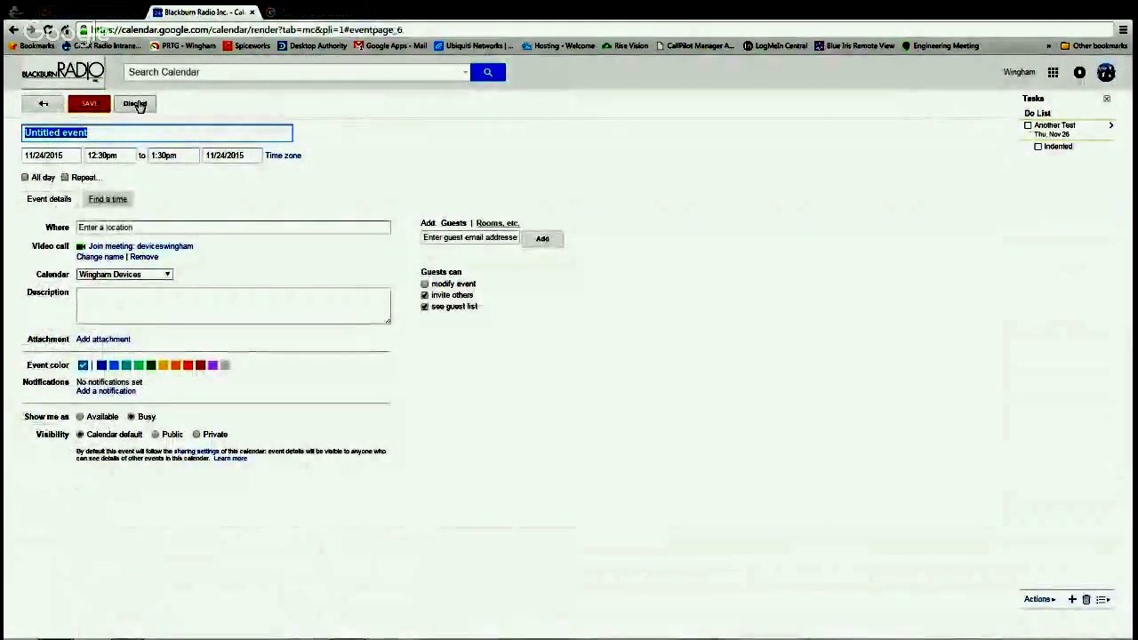
click(138, 105)
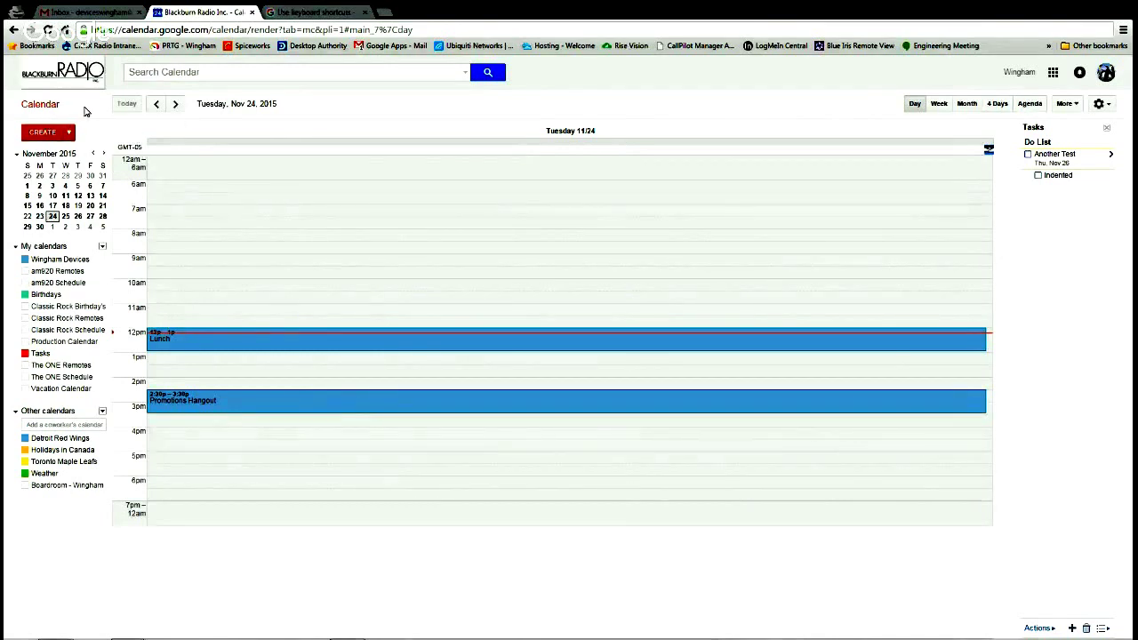
- Search the calendar for "lunch" and return to the day view
click(135, 74)
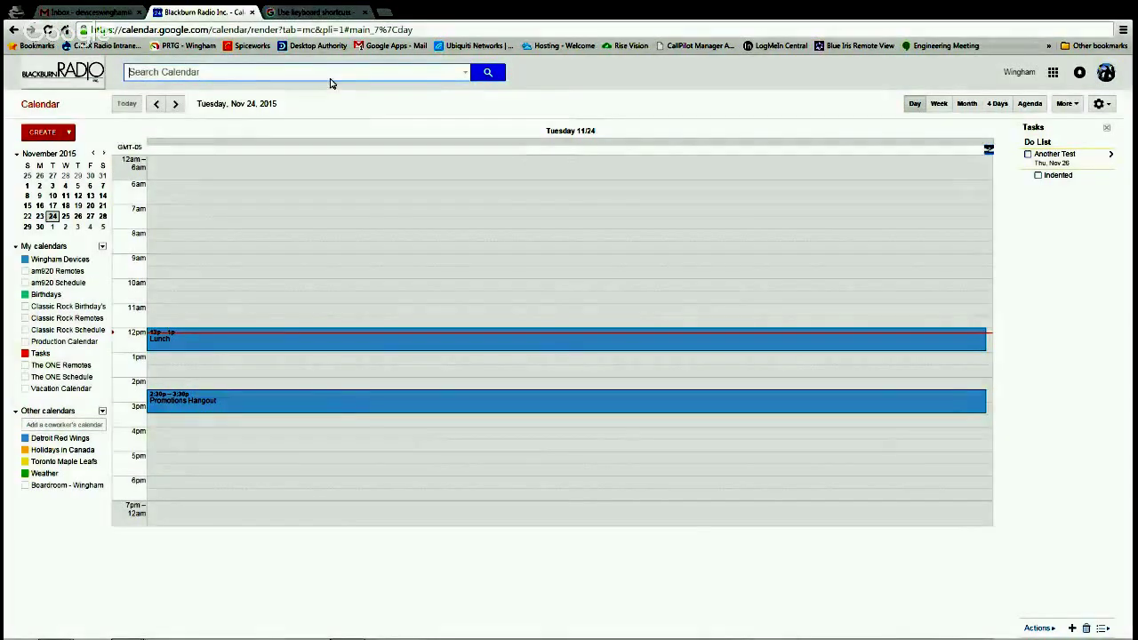
text(lu)
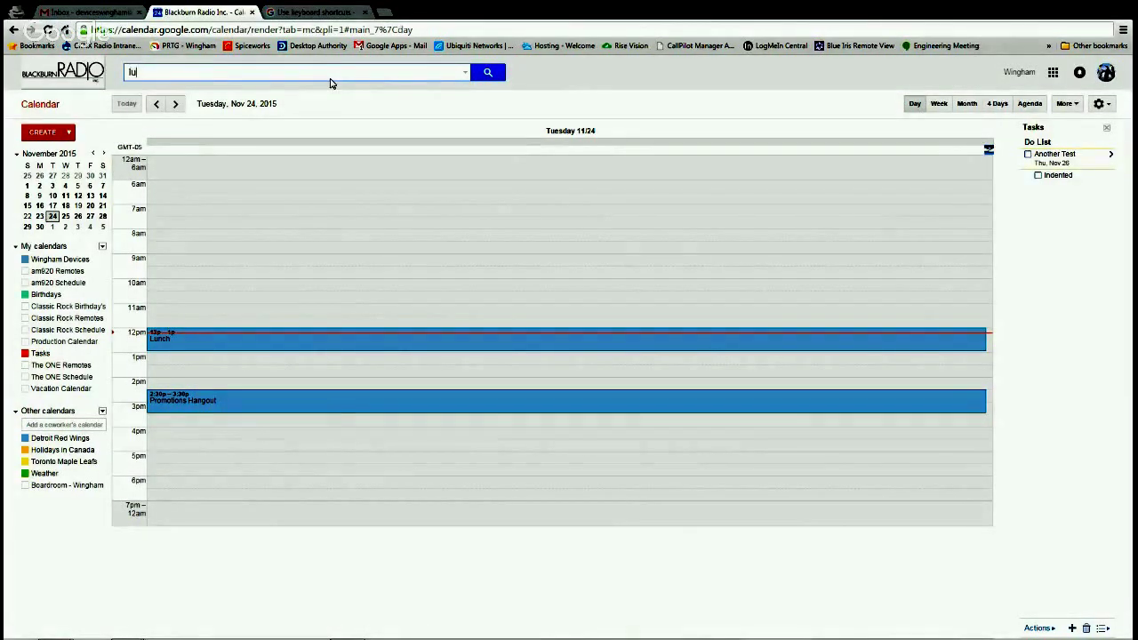
text(nch)
key(Return)
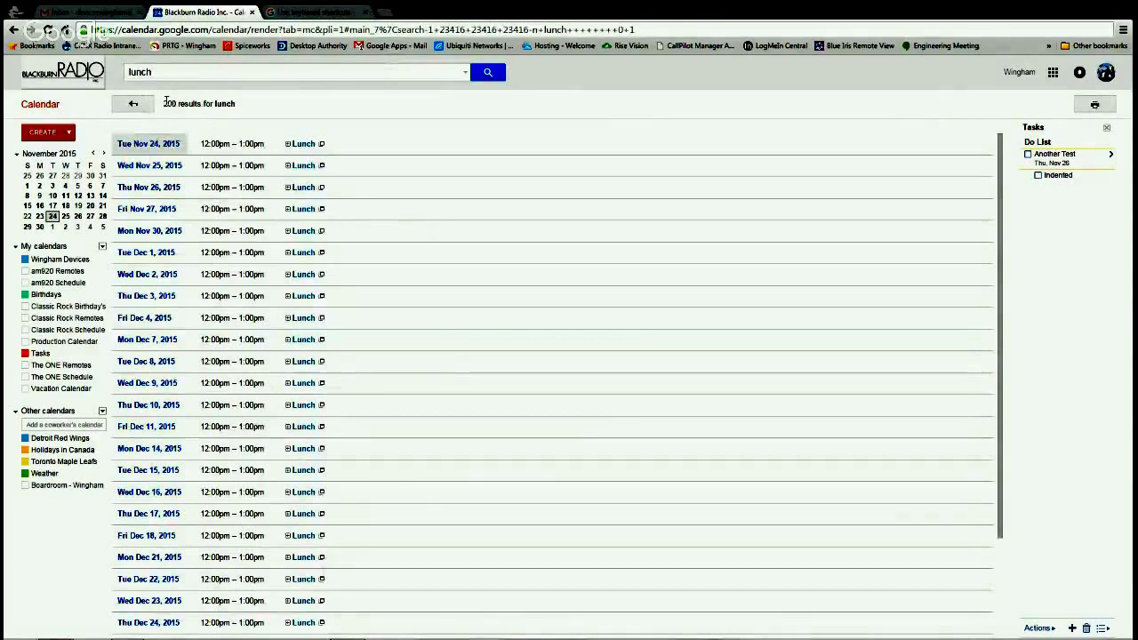
click(134, 104)
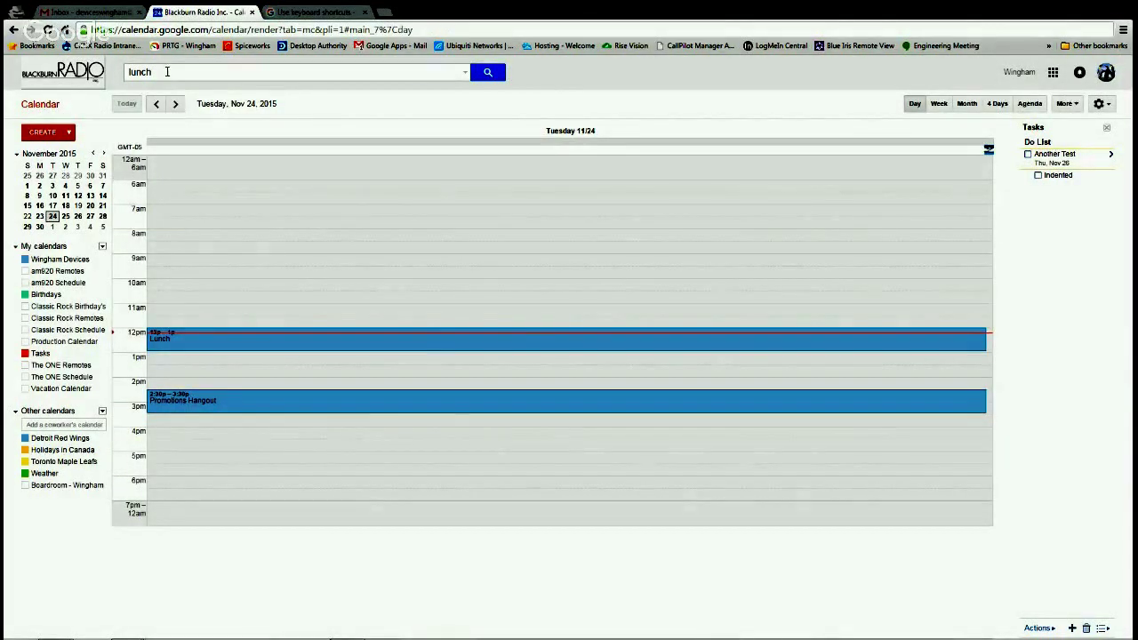
- Examine the advanced search options, including which calendars can be searched, and close the search form
click(463, 71)
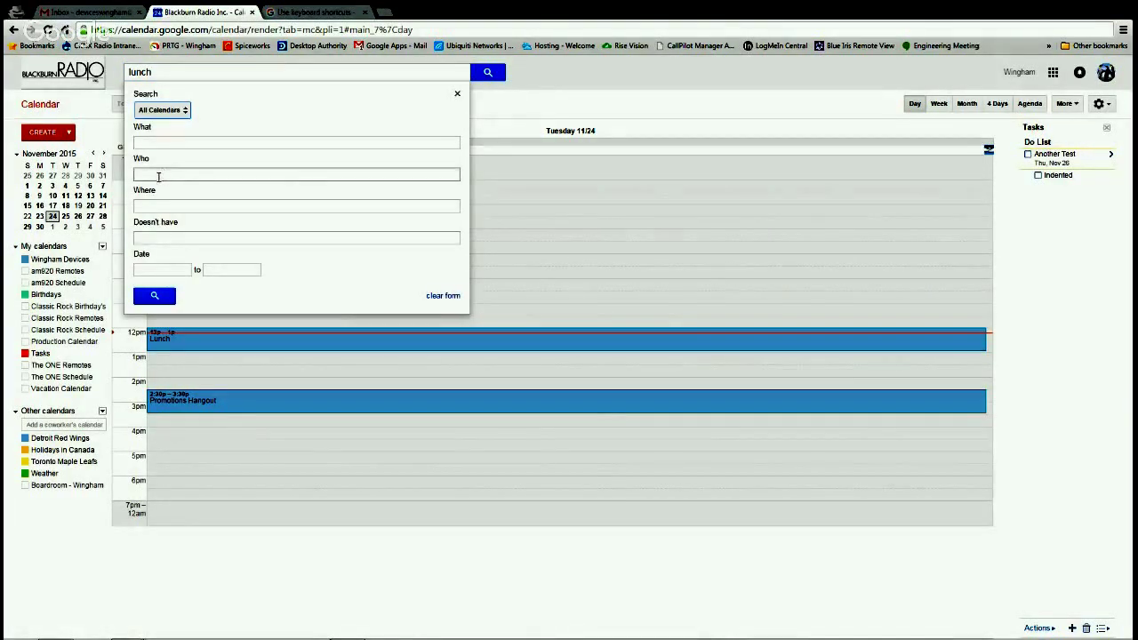
click(181, 112)
click(181, 113)
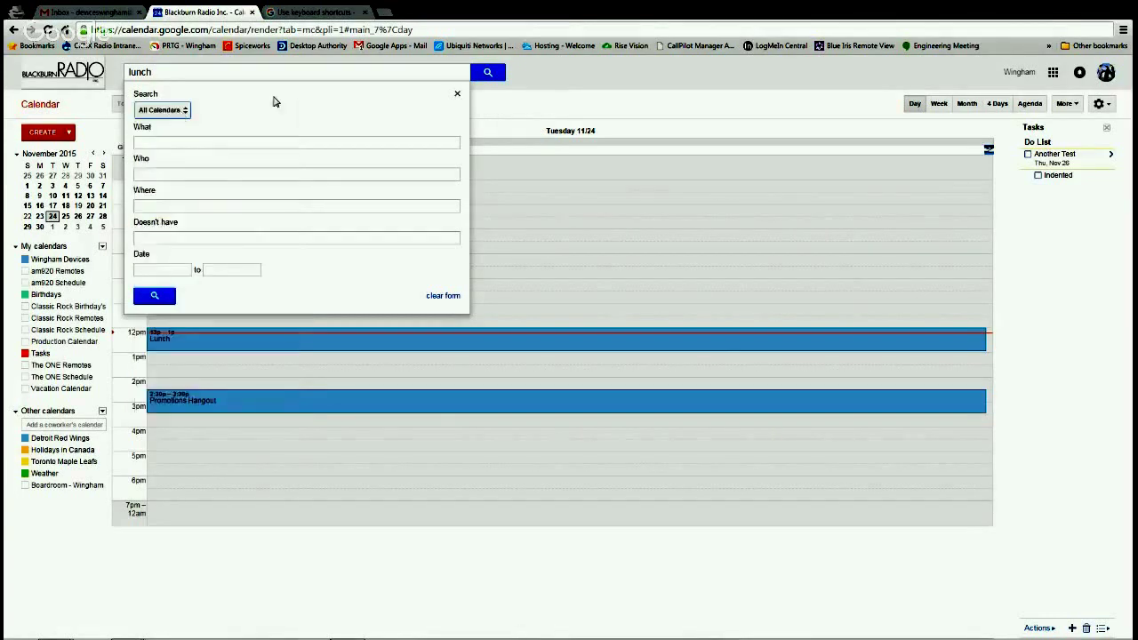
click(458, 96)
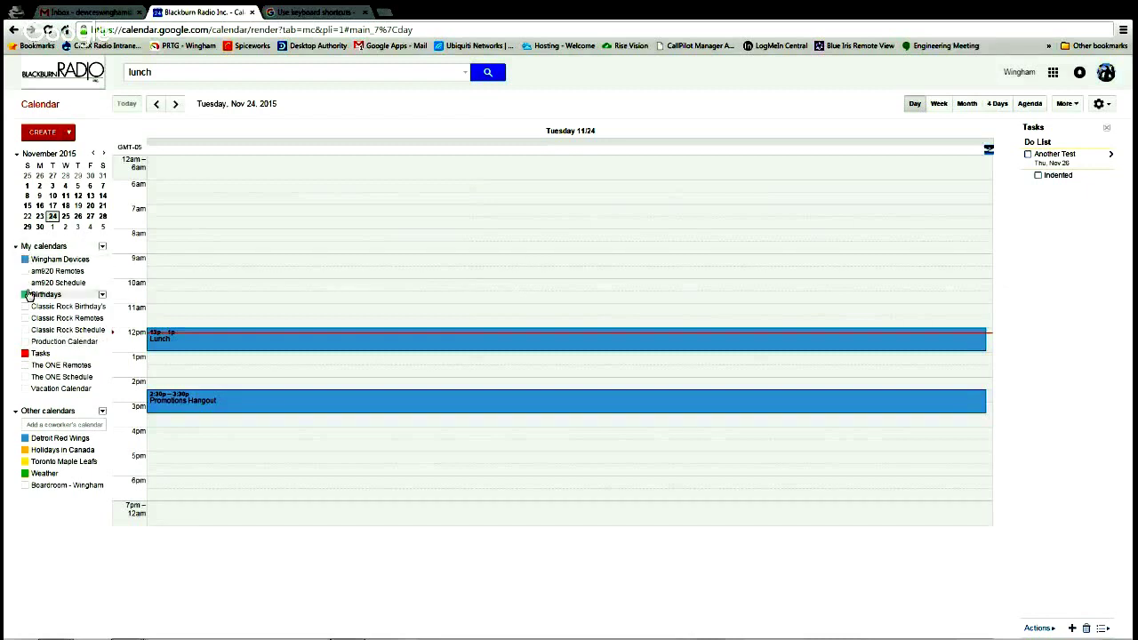
- Change the color of the Wingham Devices calendar to orange
click(102, 260)
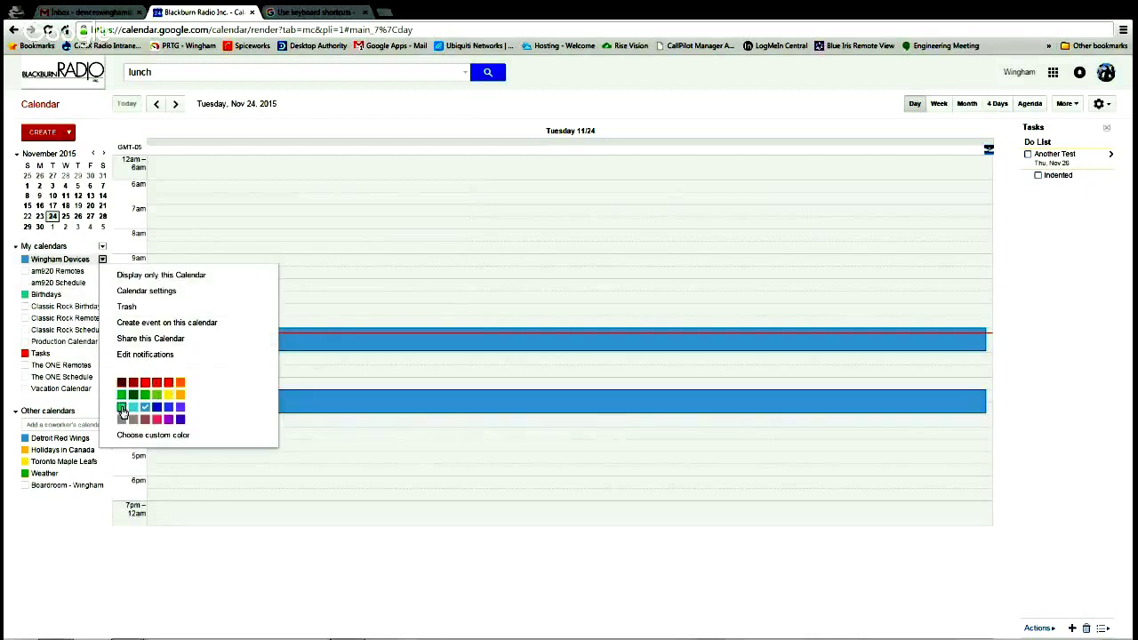
click(103, 262)
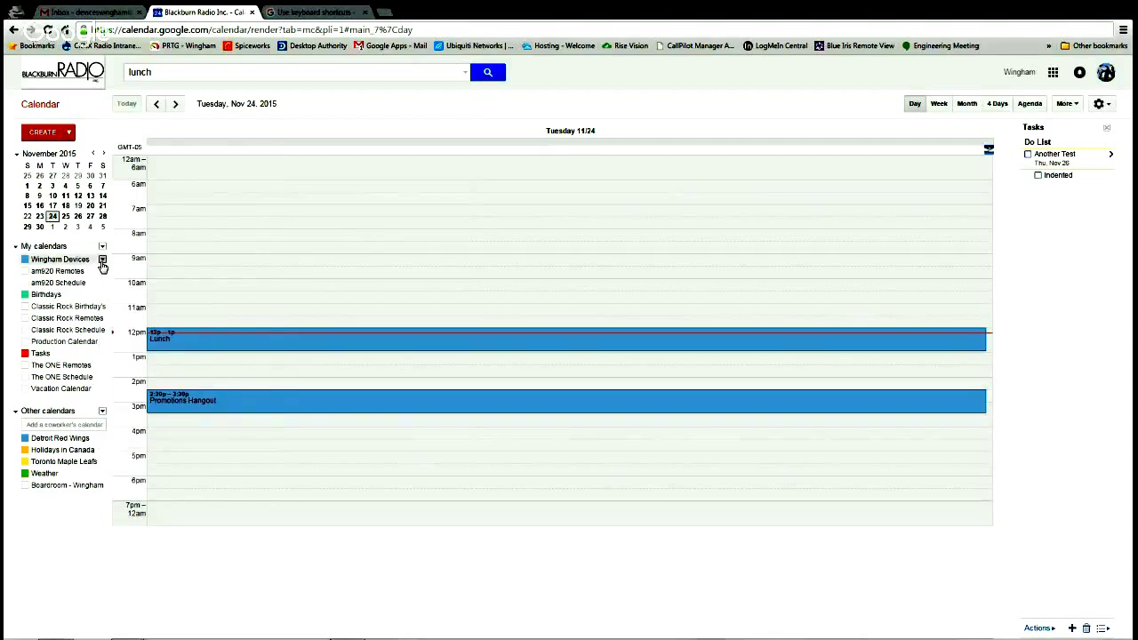
click(103, 261)
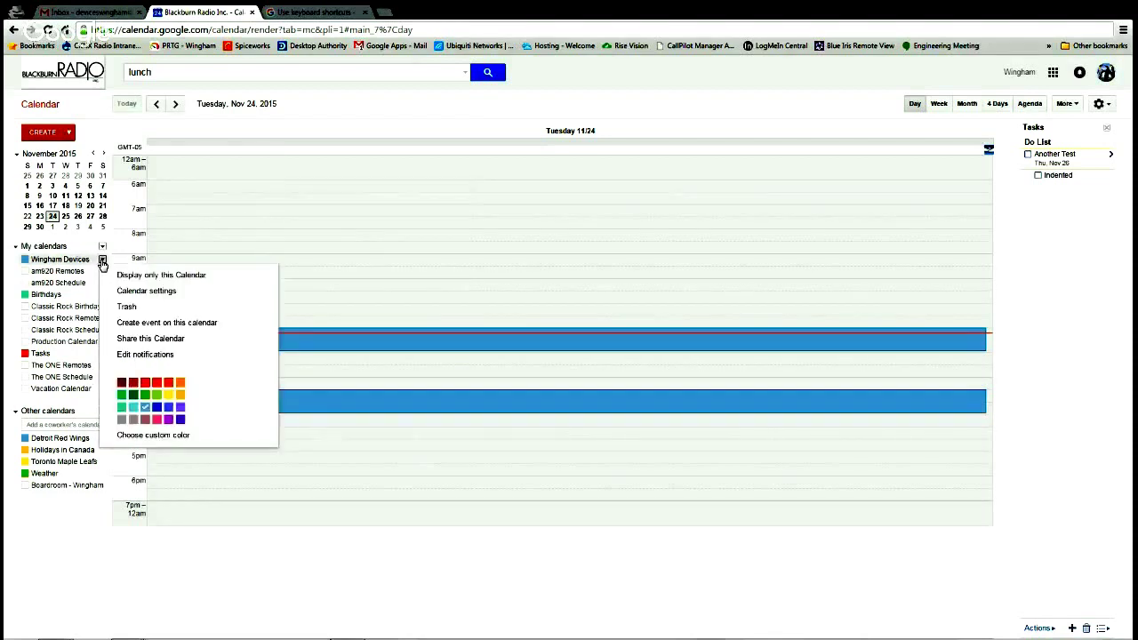
click(180, 384)
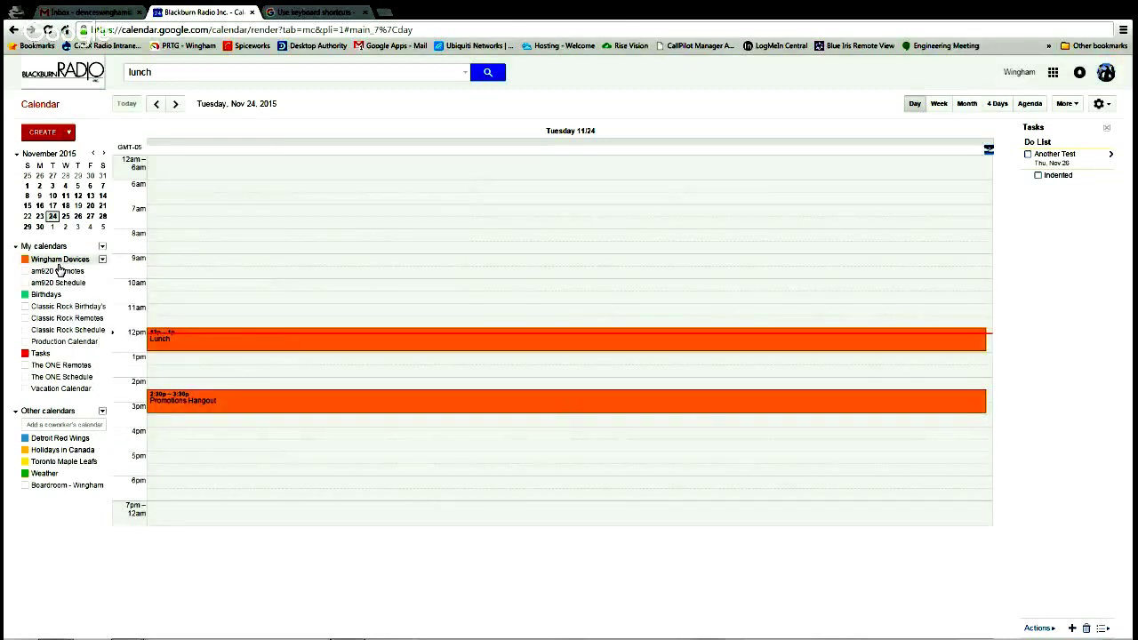
click(1066, 105)
click(1007, 126)
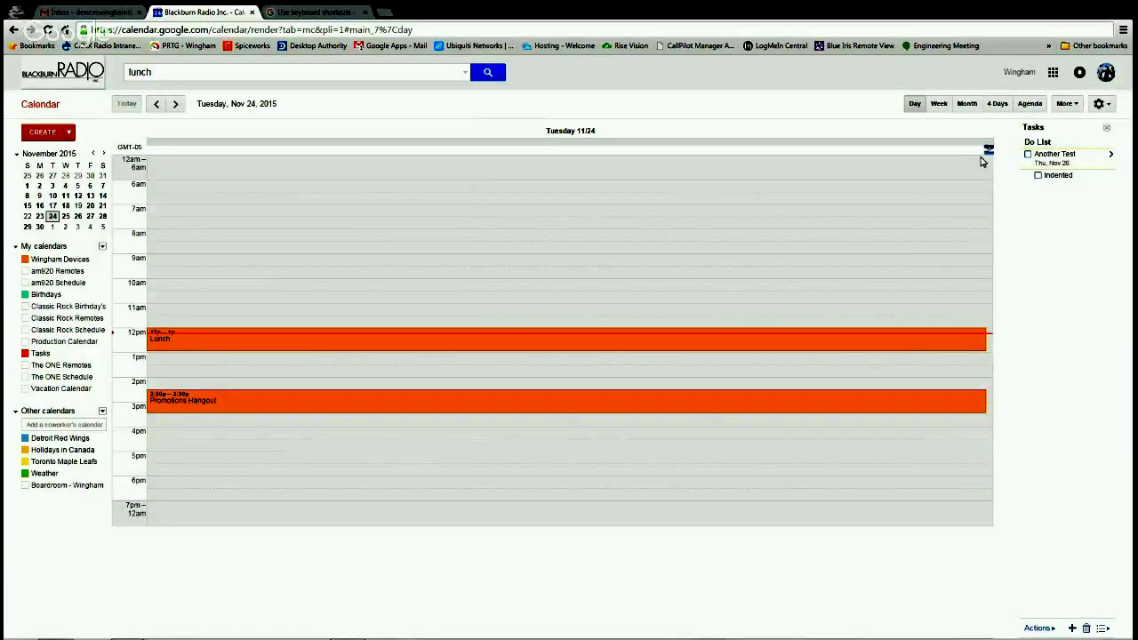
- Start a new event on Tuesday, November 24 from 5pm to 6pm and dismiss it unsaved
click(705, 465)
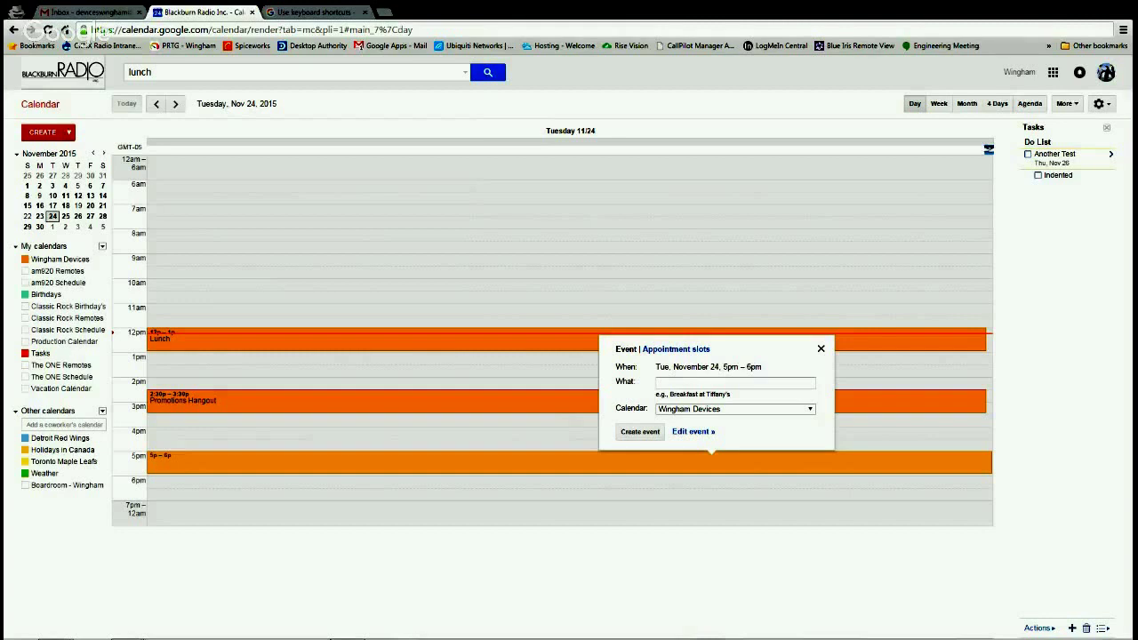
click(673, 523)
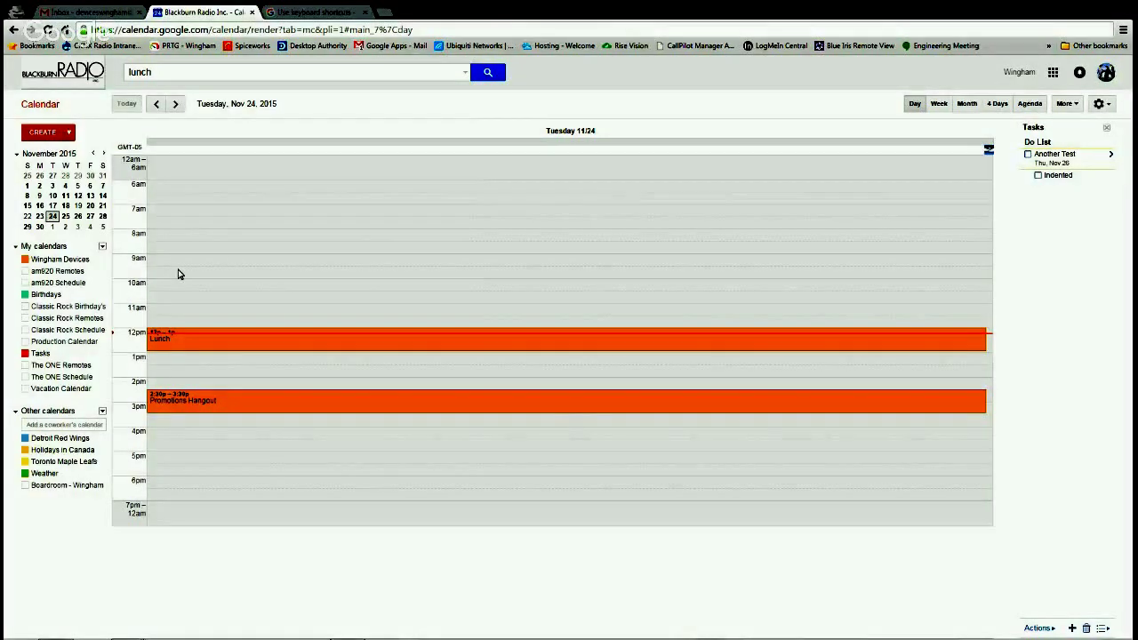
- Display the calendar as an agenda and look at the additional Print and Refresh commands
click(1031, 104)
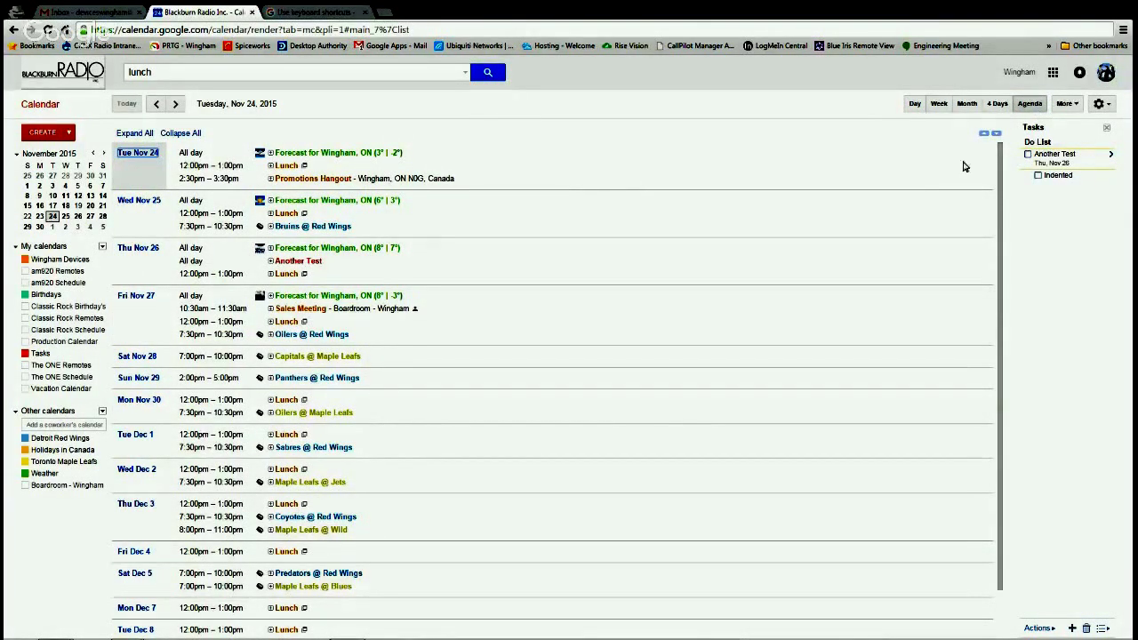
click(1064, 104)
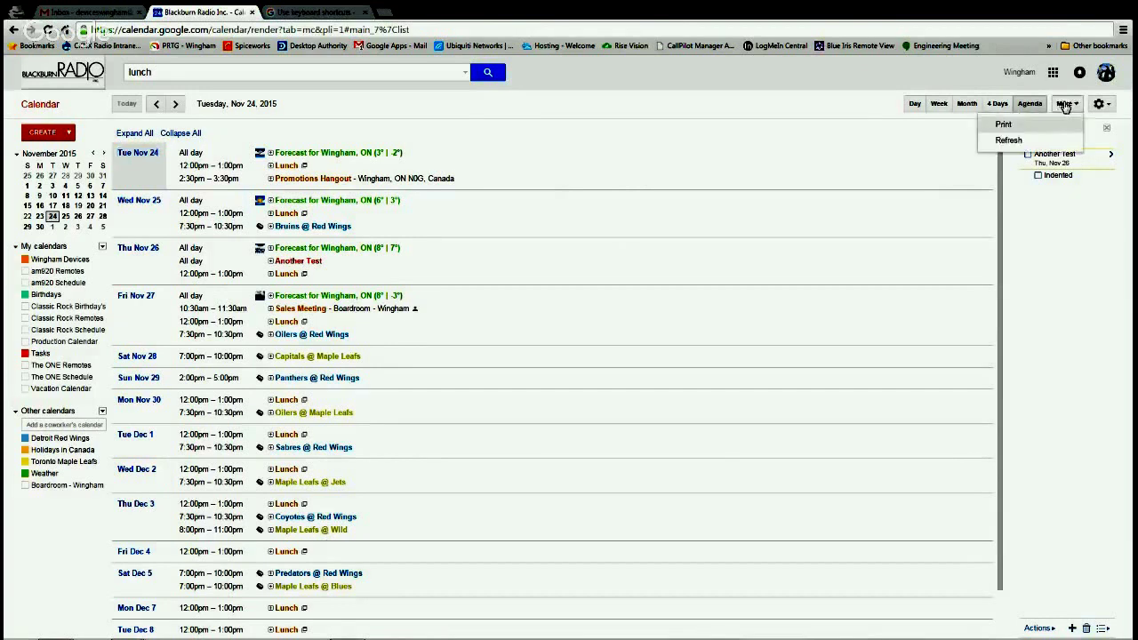
click(1009, 132)
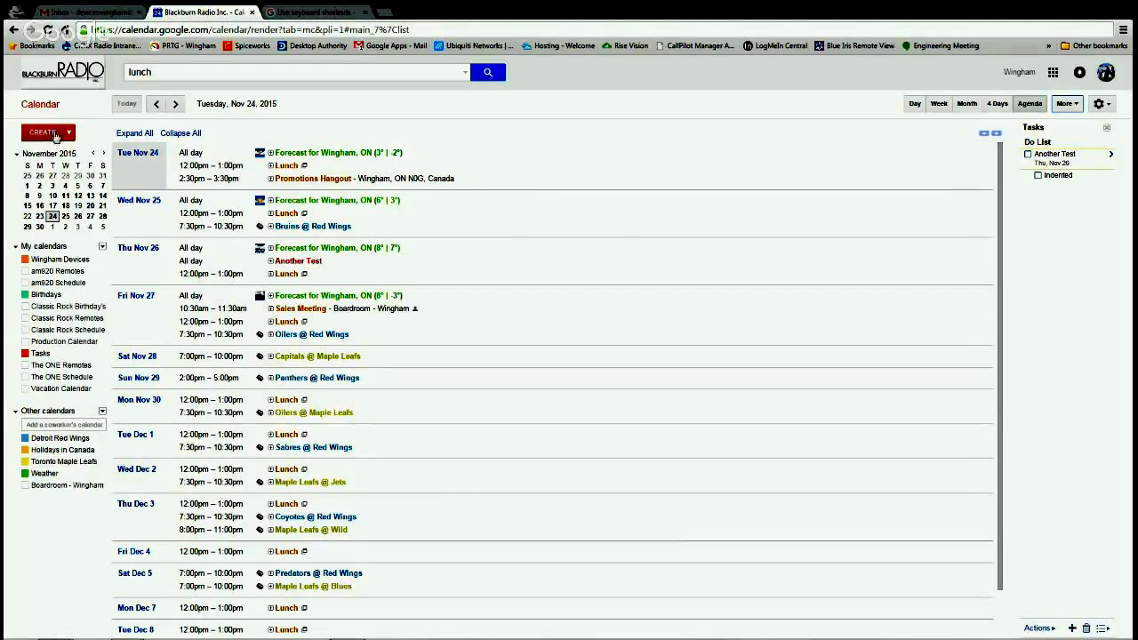
- Show the calendar by week and start a new event titled "Sales meeting"
click(939, 103)
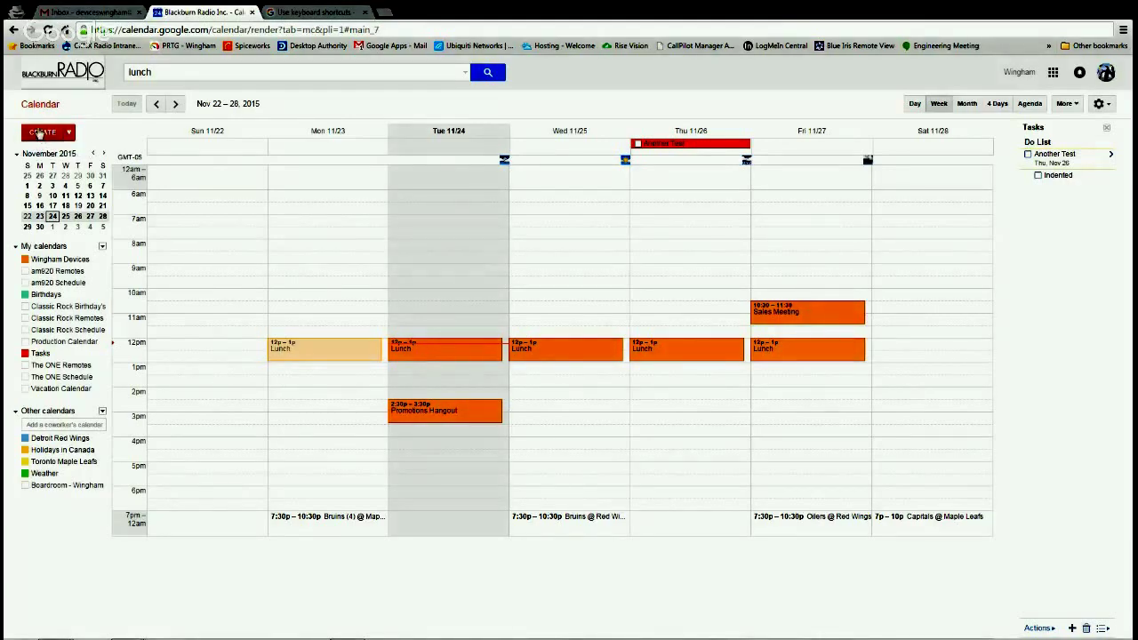
click(37, 130)
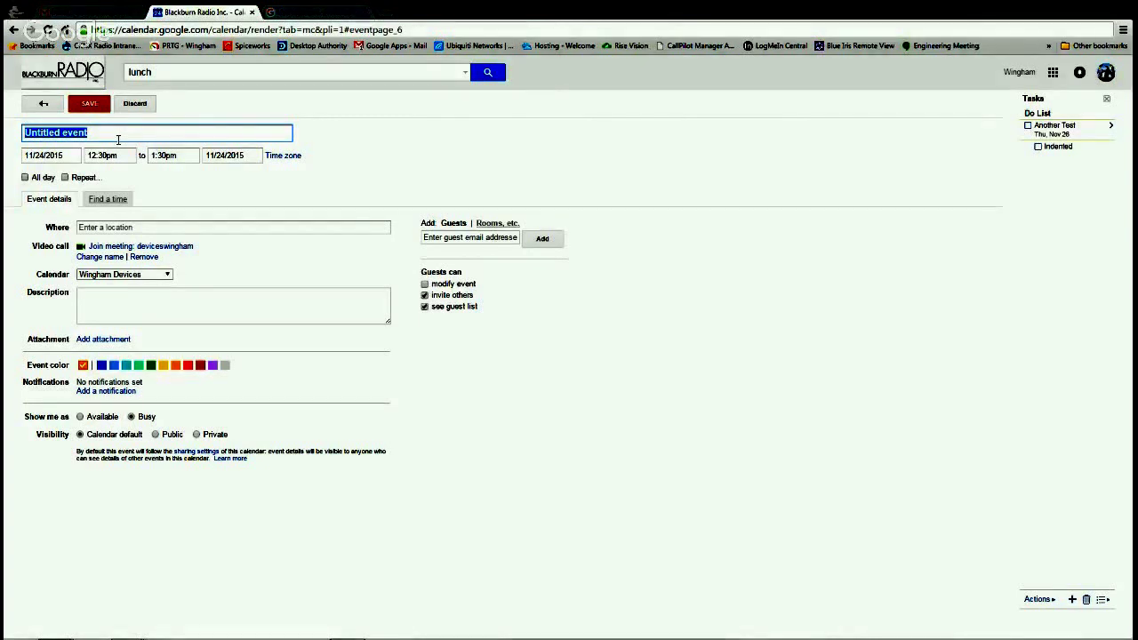
text(Sales meeting)
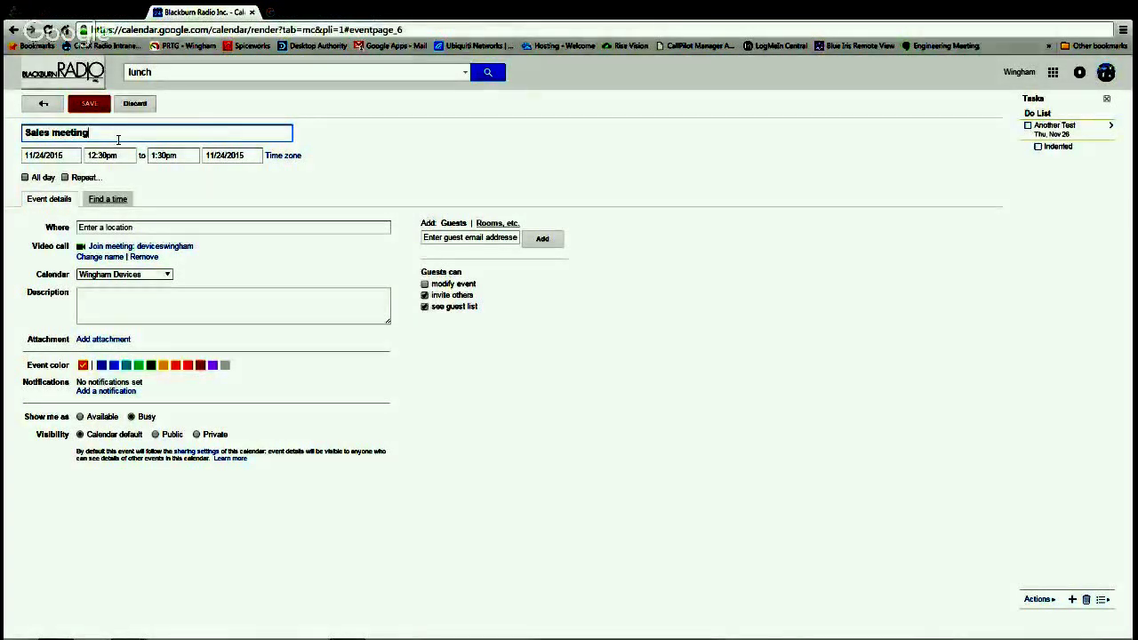
- Schedule the Sales meeting on 11/26/2015 from 1:00pm to 3:00pm
click(68, 155)
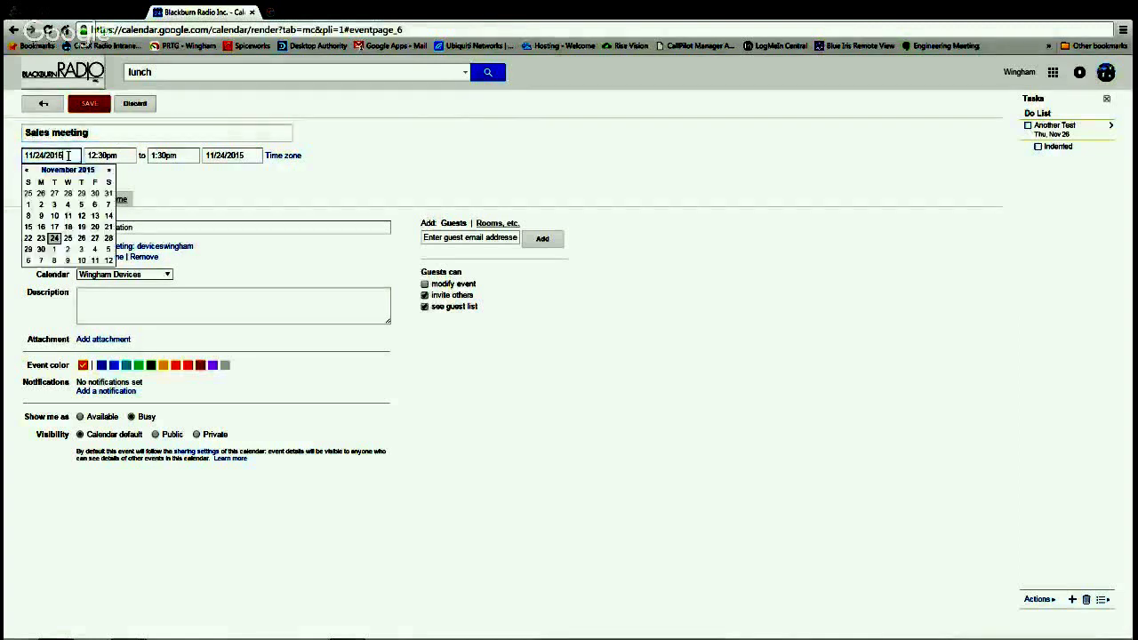
click(82, 239)
click(111, 156)
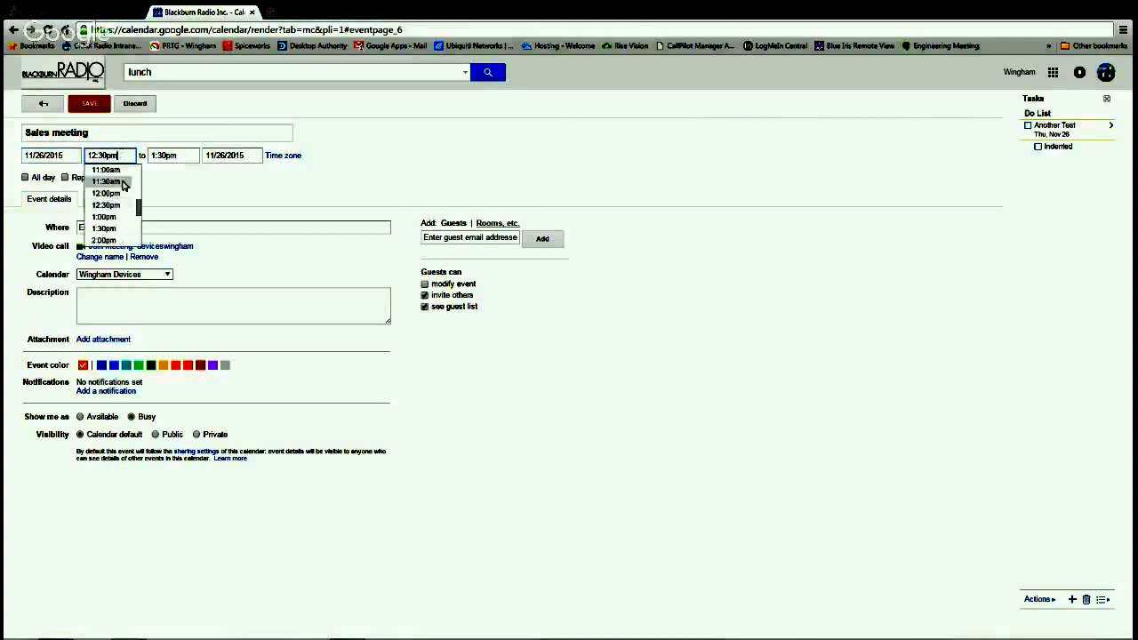
click(104, 216)
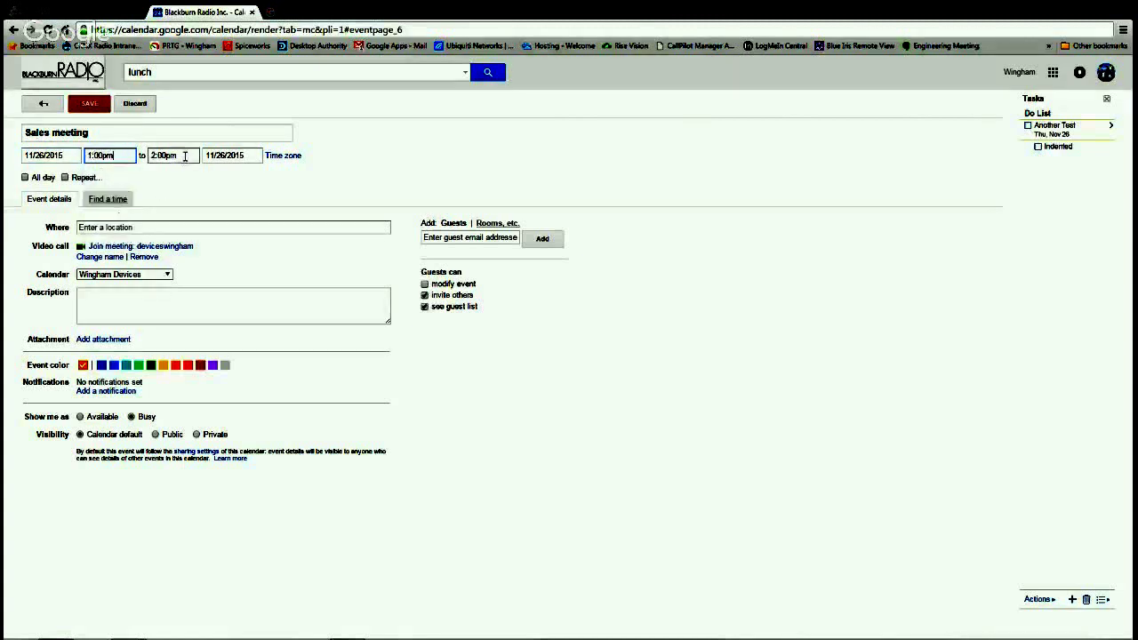
click(185, 157)
click(185, 216)
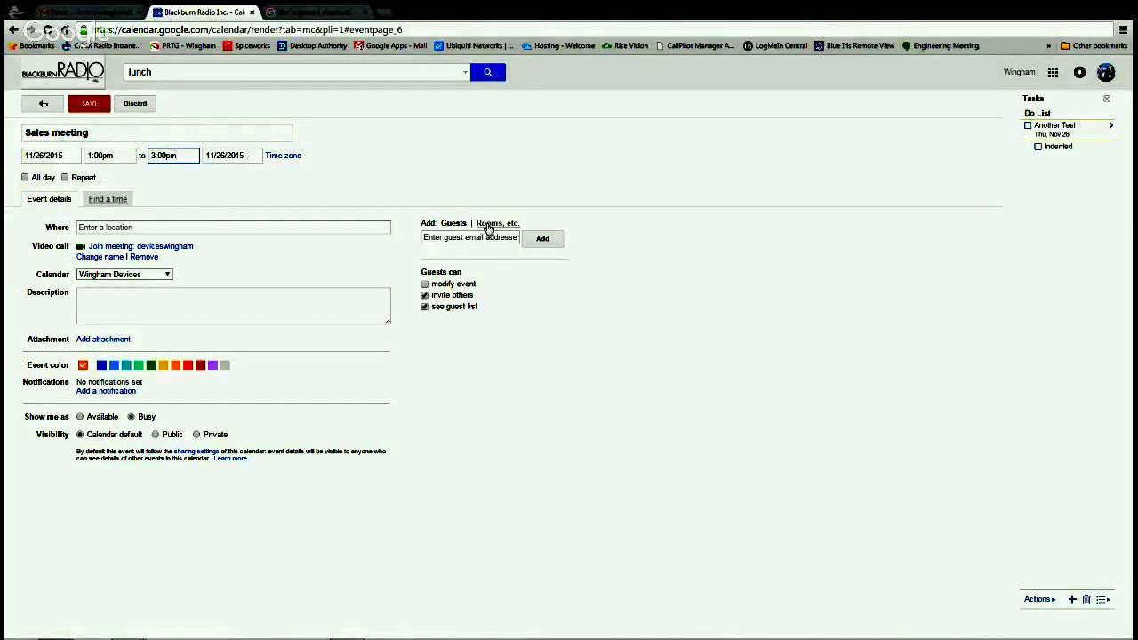
- Book the room Boardroom - Wingham for the meeting and save the event with the description "Weekly sales meeting"
click(489, 228)
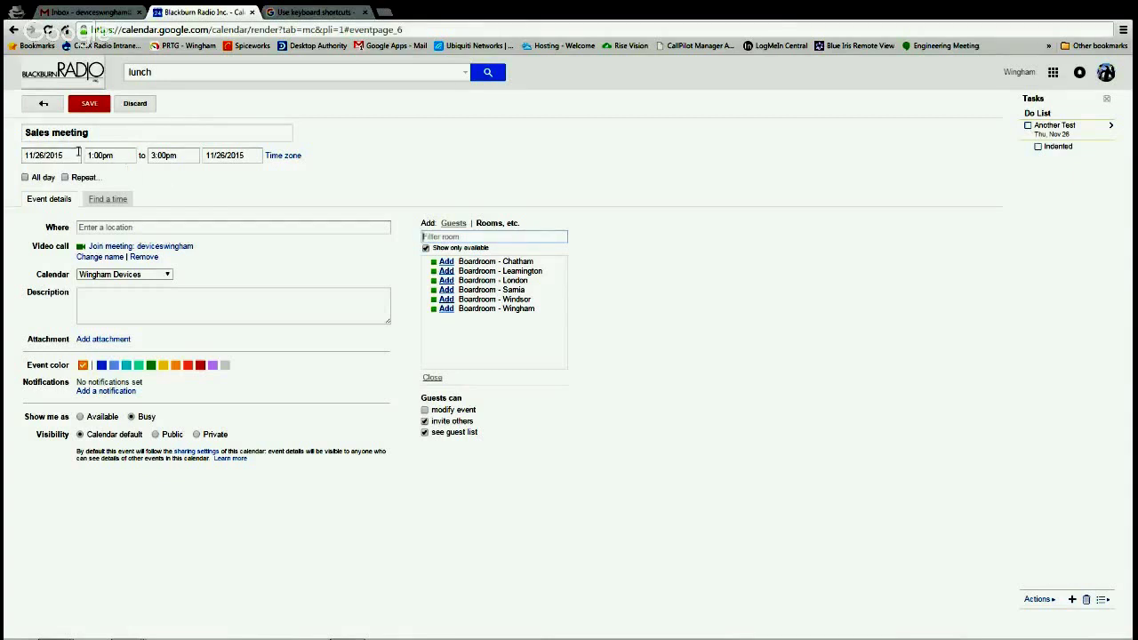
click(446, 309)
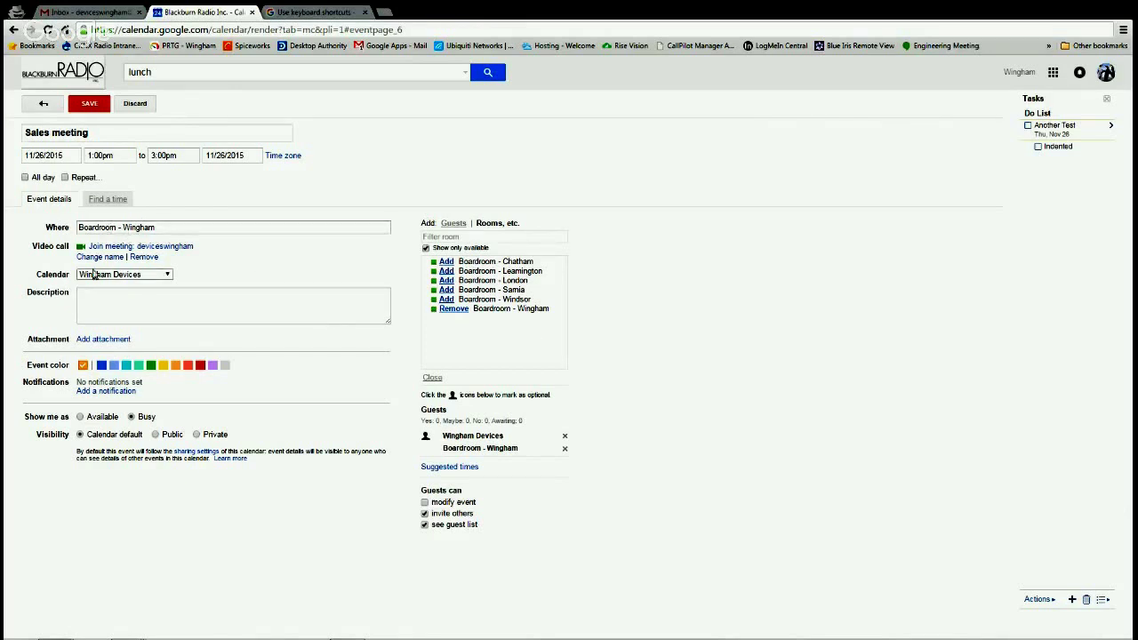
click(243, 319)
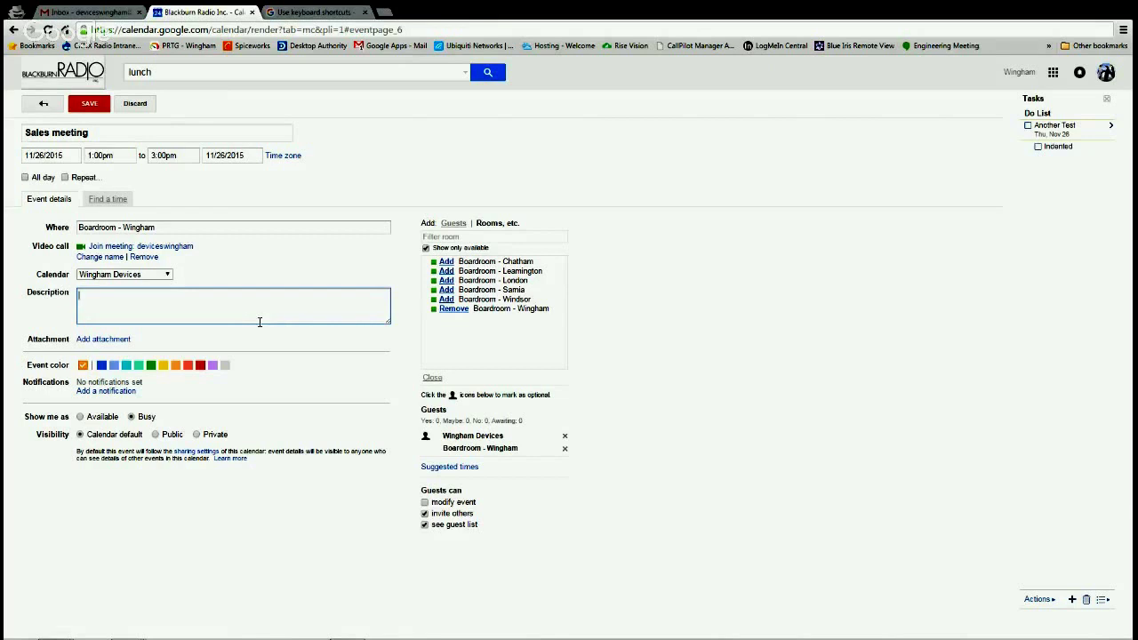
text(Weekly sales meeting)
click(89, 104)
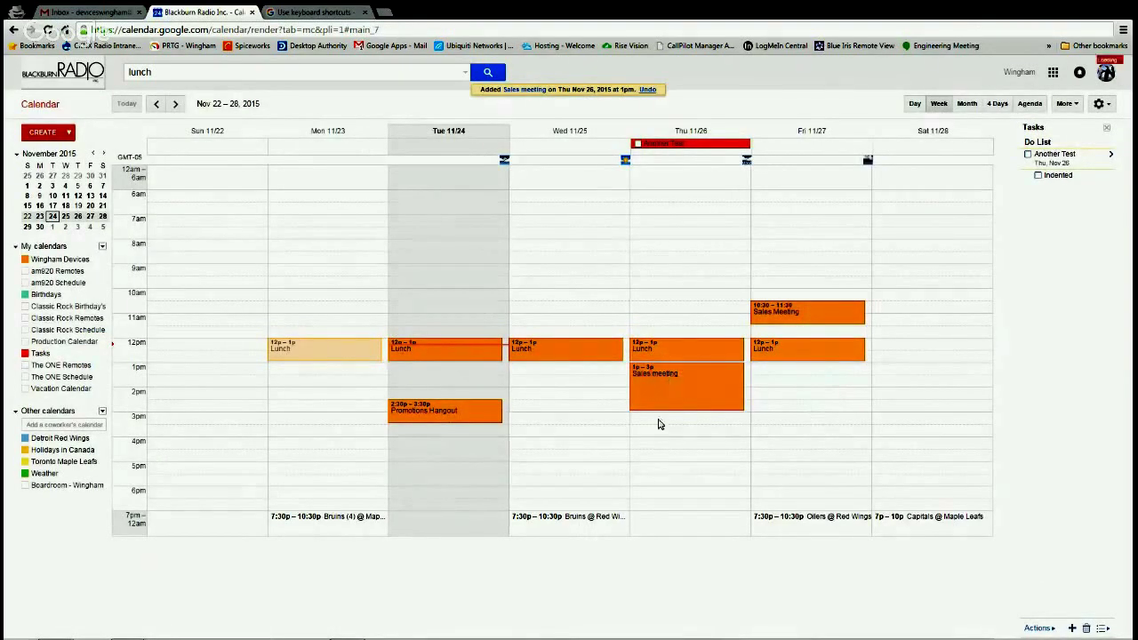
- Open the Sales meeting on Thursday, November 26 for full editing
click(658, 368)
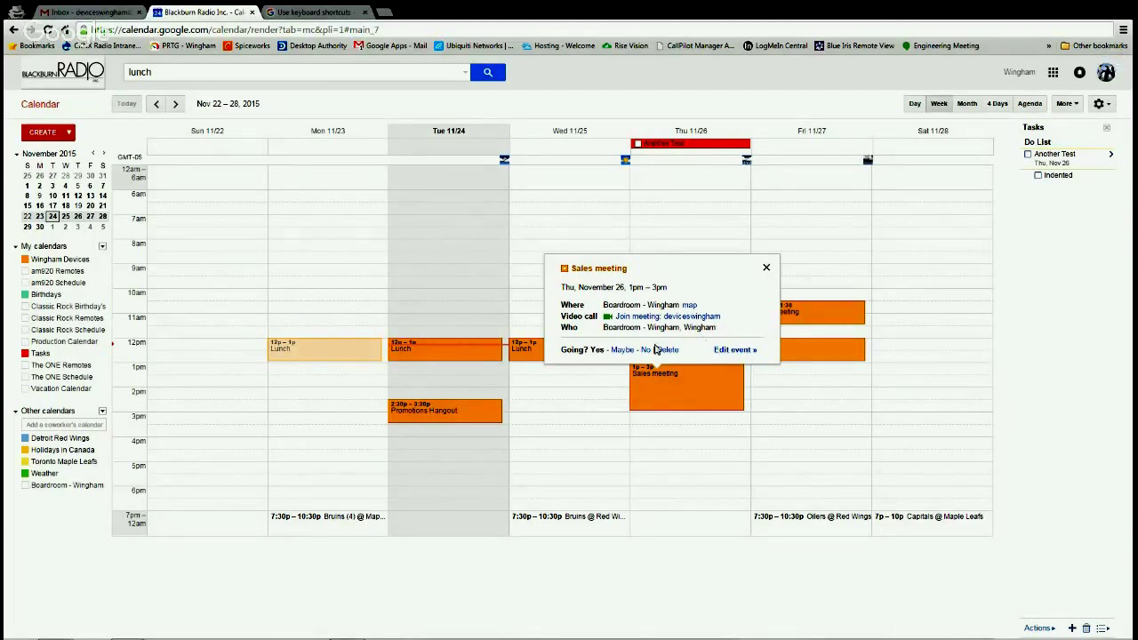
click(723, 352)
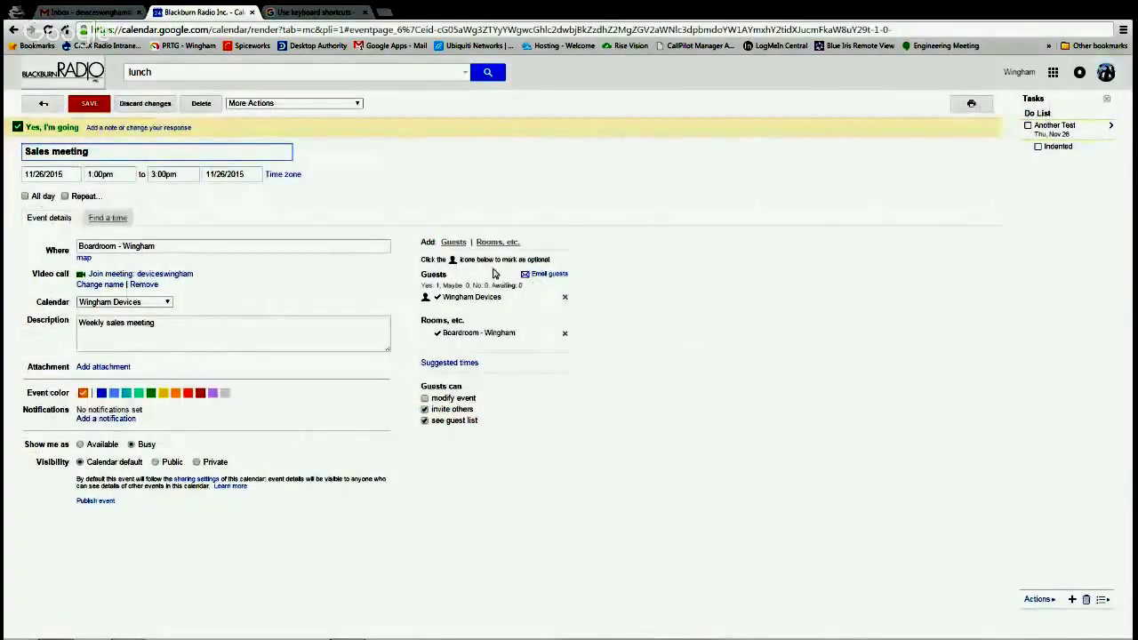
- Look up guests matching "sales", invite the Sales - London group and dismiss the notice about hidden group members
click(454, 243)
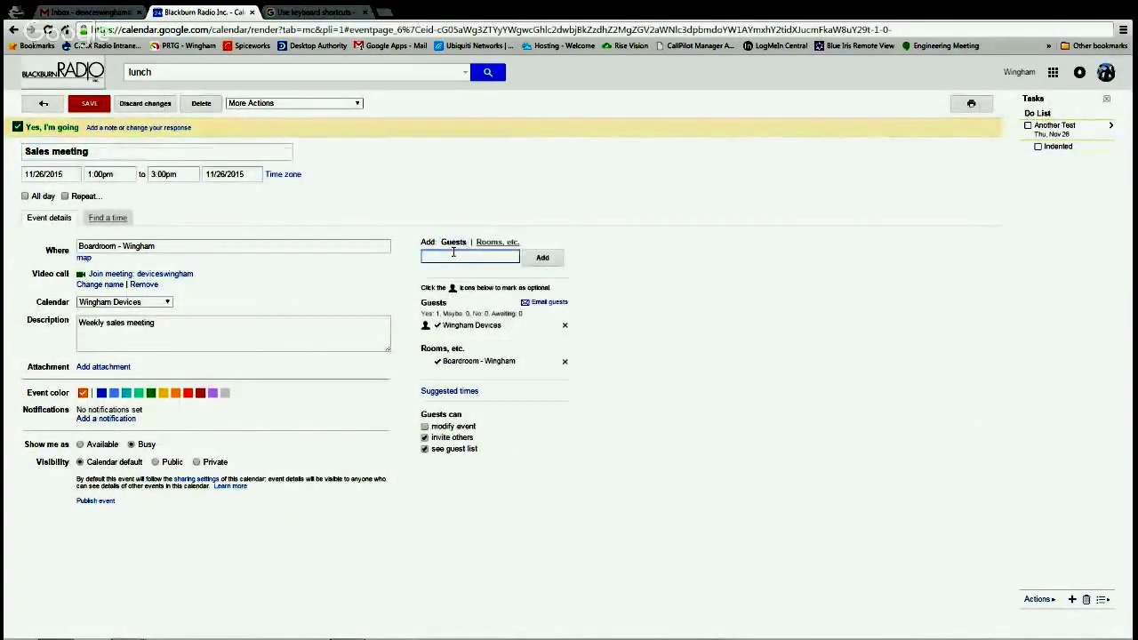
text(sales)
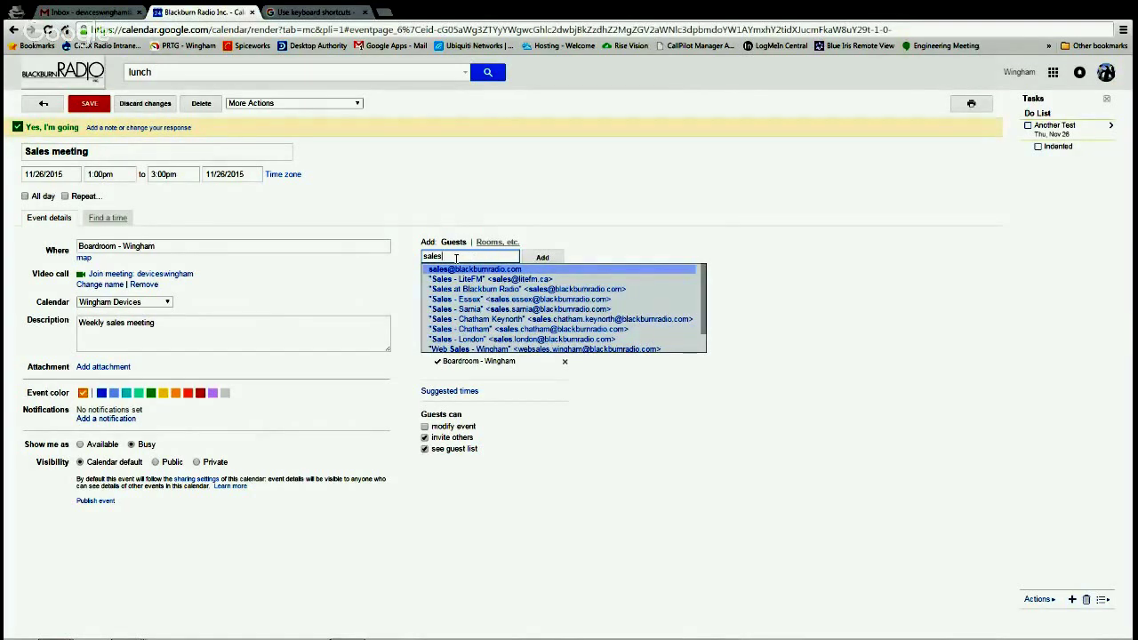
text(-)
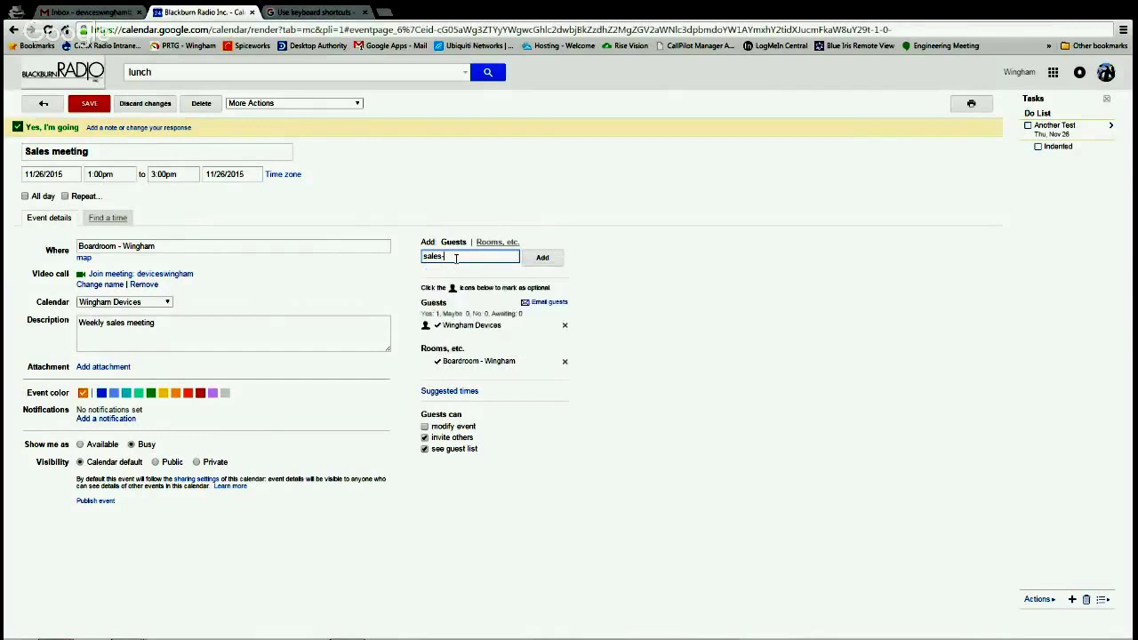
key(BackSpace)
text(win)
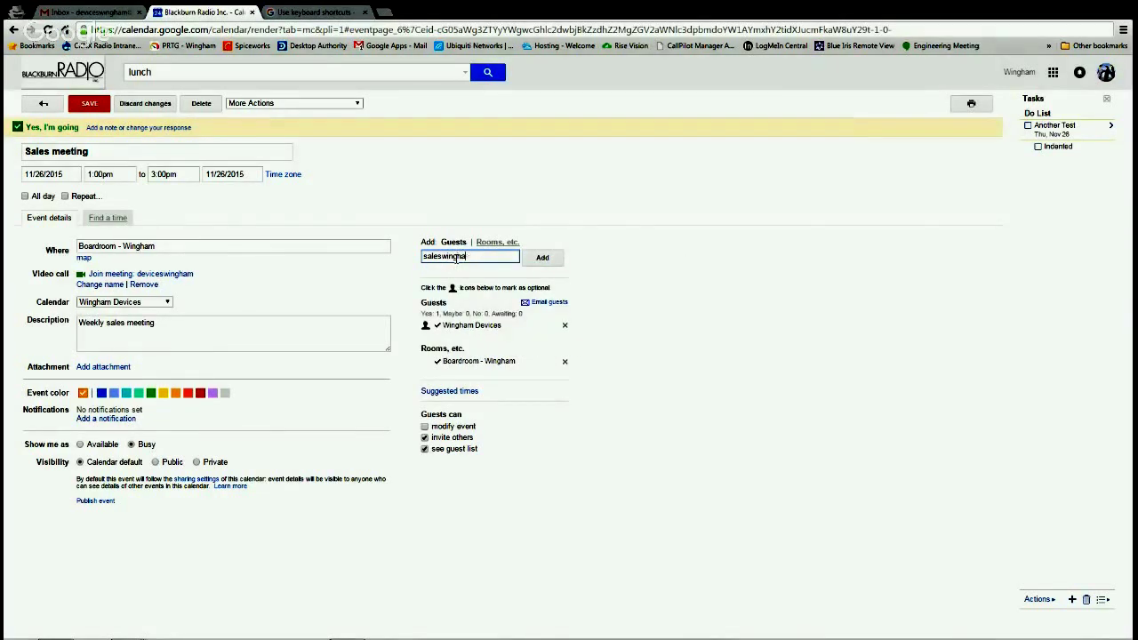
text(gha)
key(BackSpace)
key(BackSpace)
key(BackSpace)
key(BackSpace)
key(BackSpace)
key(BackSpace)
key(BackSpace)
key(BackSpace)
key(BackSpace)
key(BackSpace)
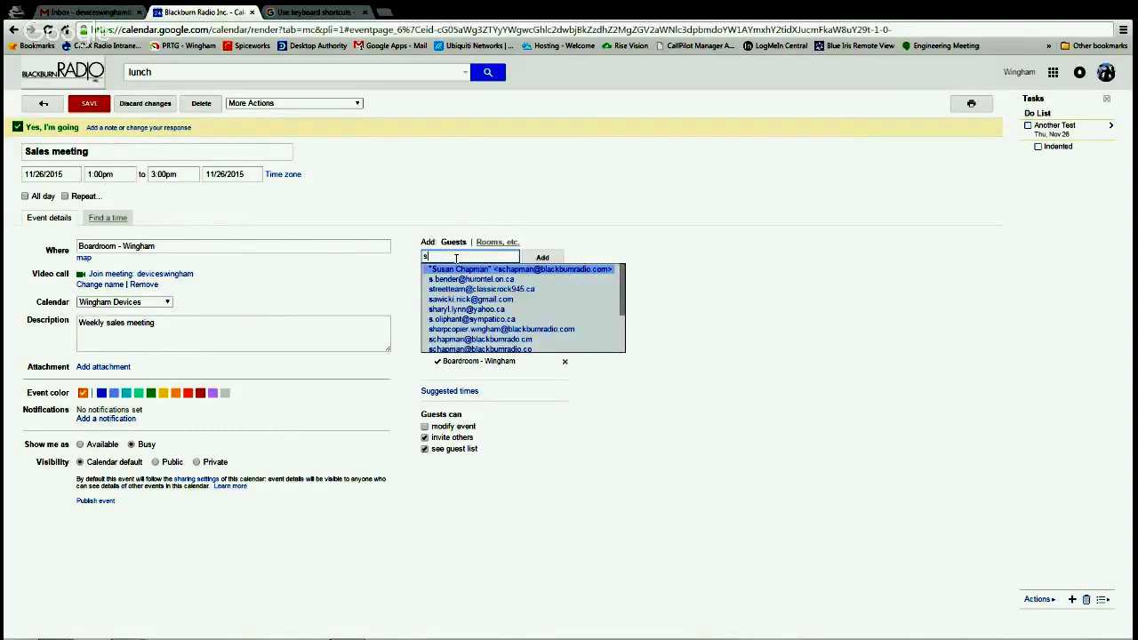
text(ales)
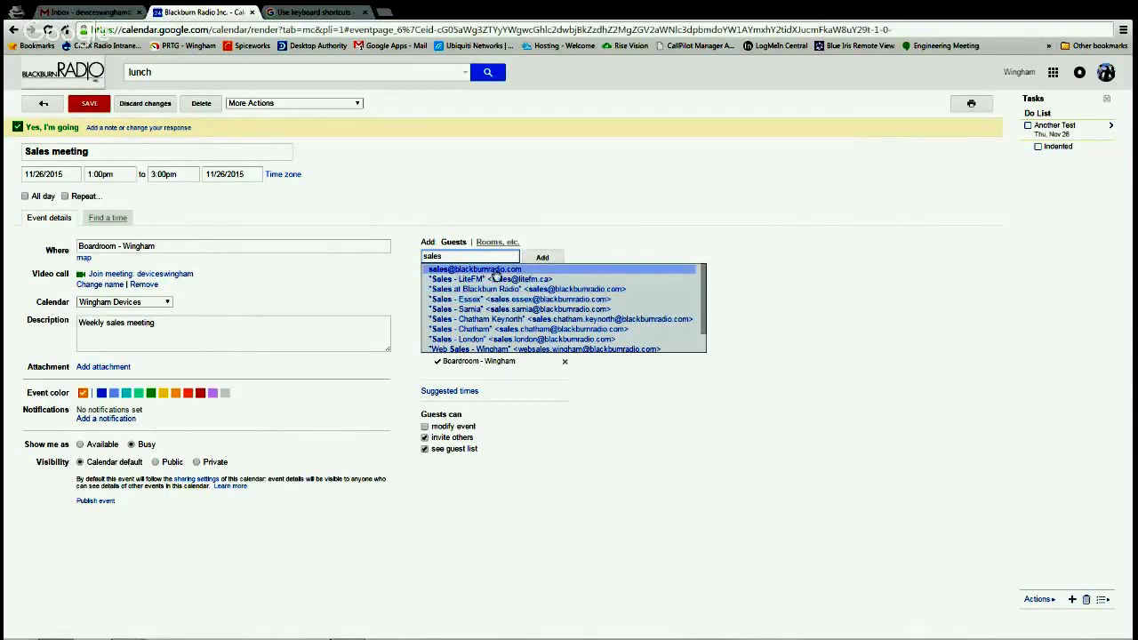
click(481, 340)
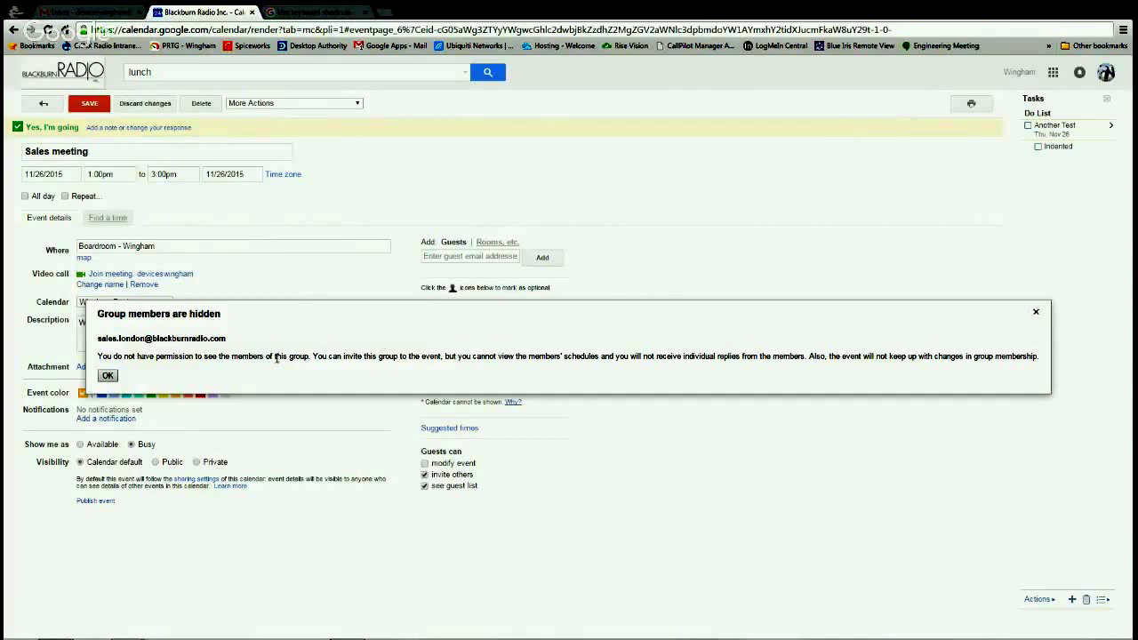
click(1037, 314)
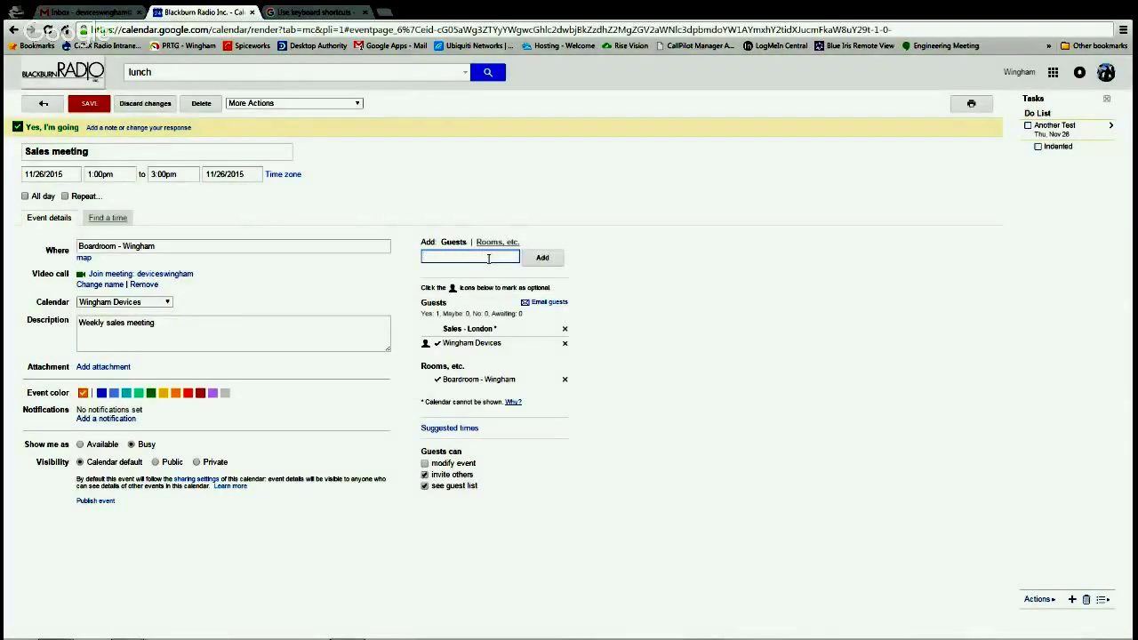
- Look up guests matching "ever" and invite the everyone group for Wingham, accepting the hidden-members notice
text(ever)
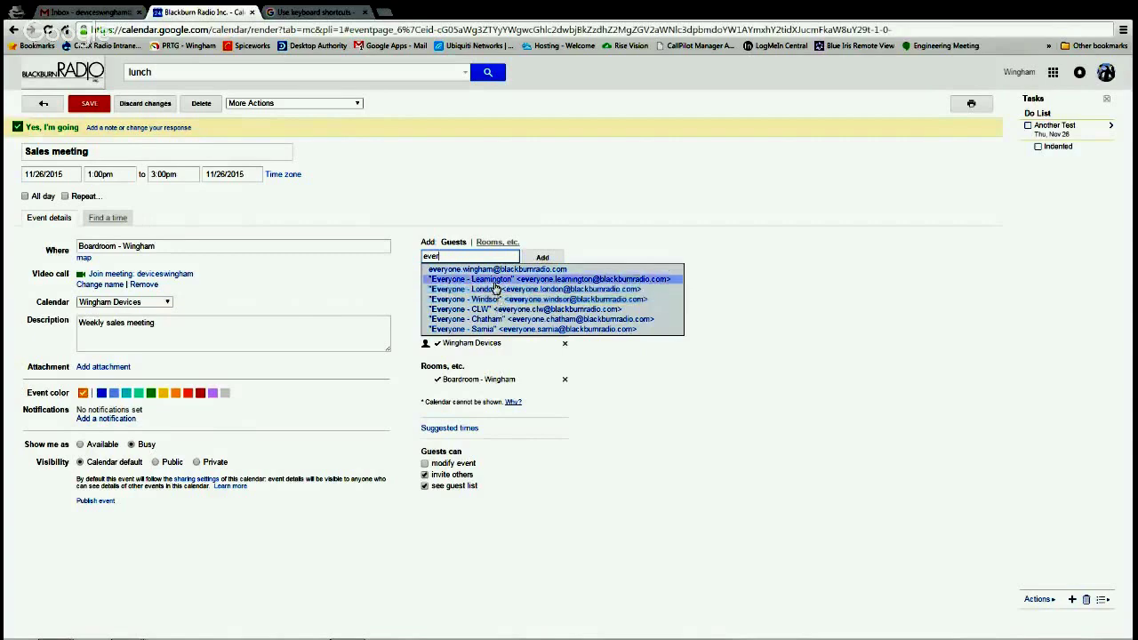
click(487, 270)
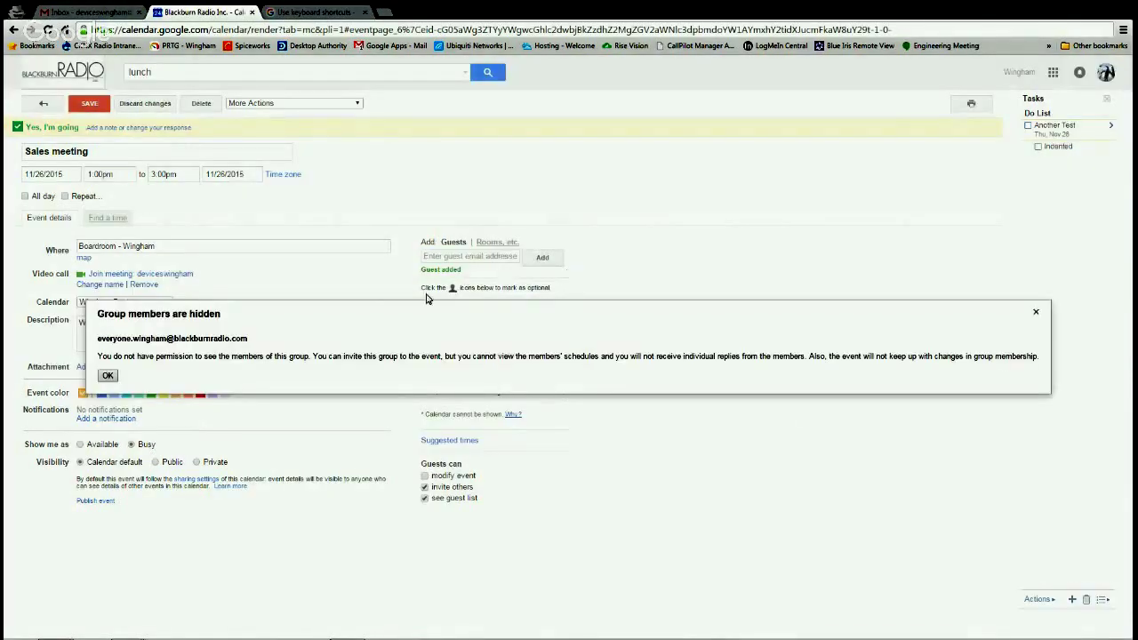
click(106, 377)
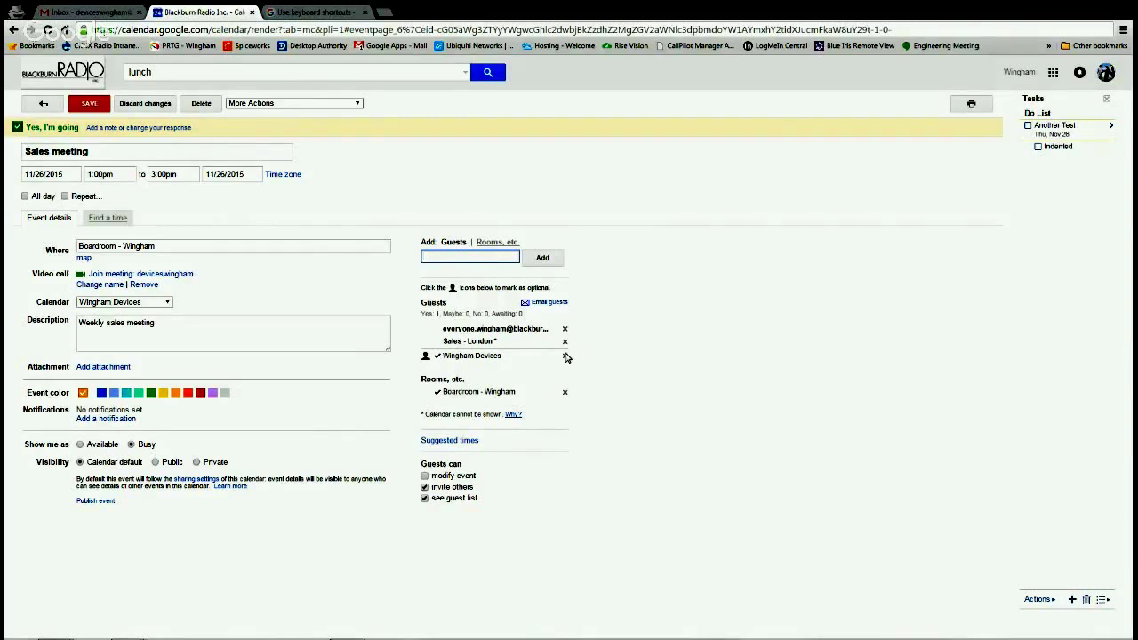
- Remove the Sales - London and Wingham everyone groups from the meeting's guest list
click(565, 342)
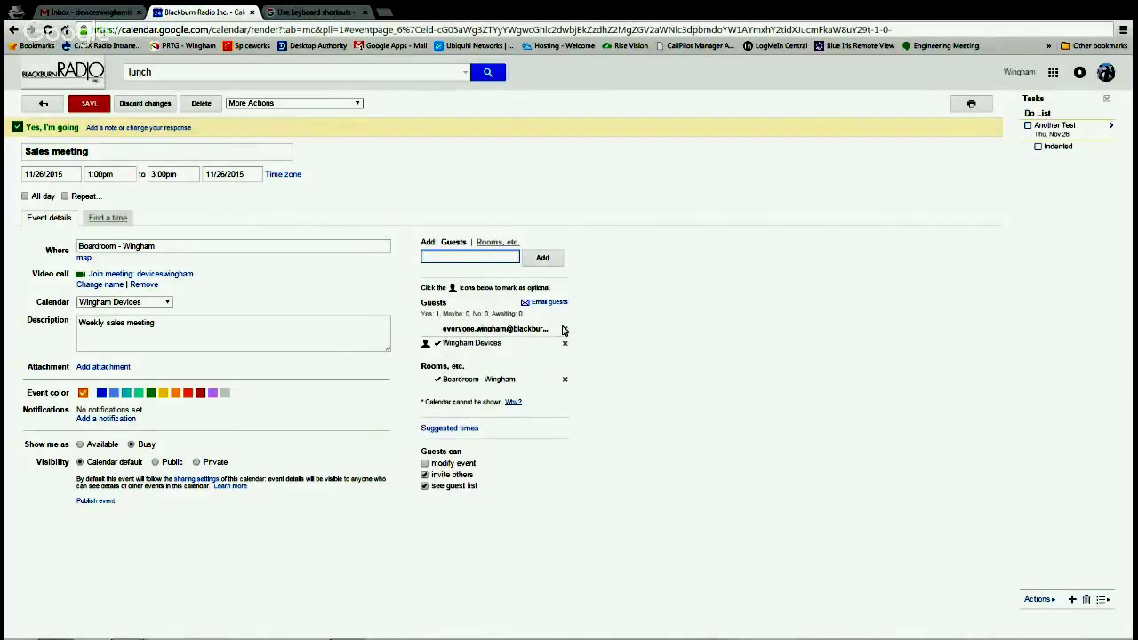
click(564, 329)
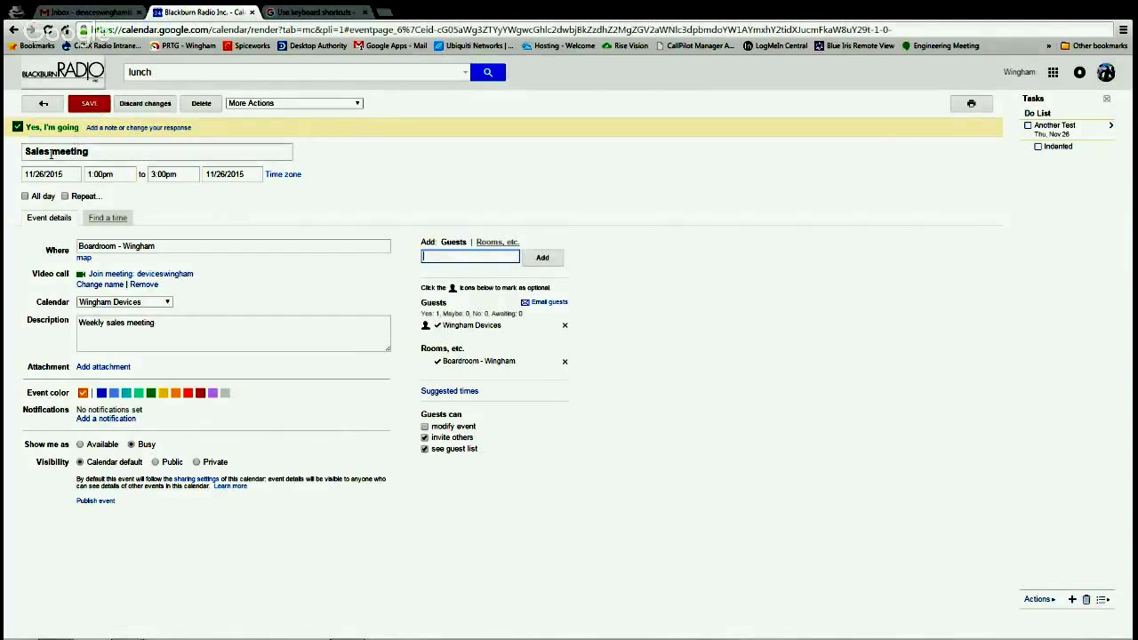
click(102, 153)
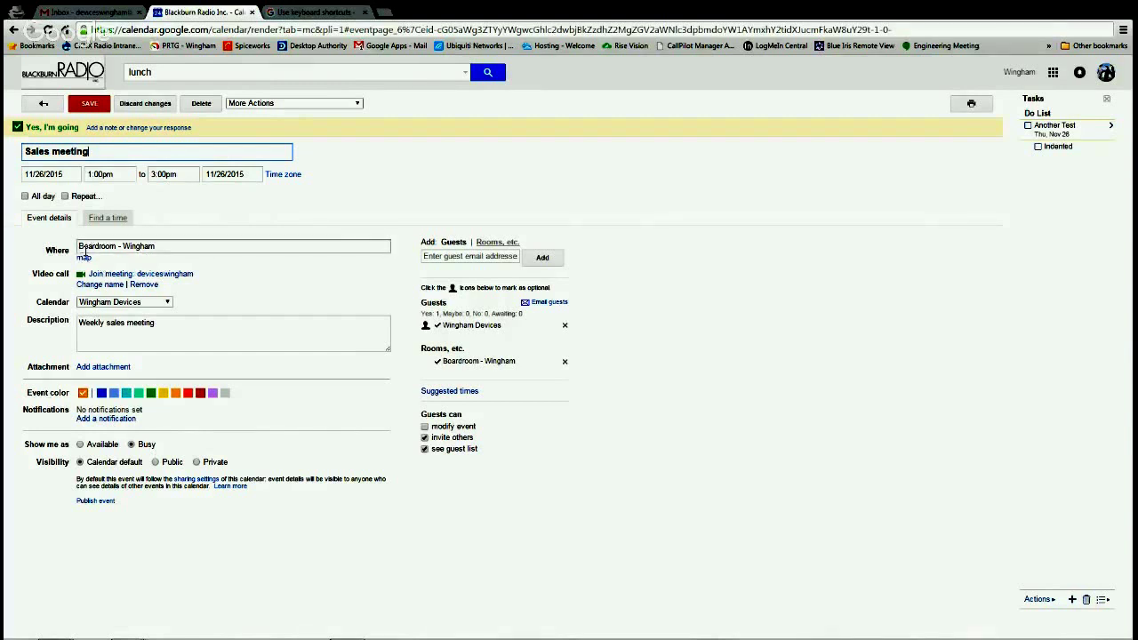
- Extend the meeting's location to "Boardroom - Wingham, Wingham, ON"
click(172, 247)
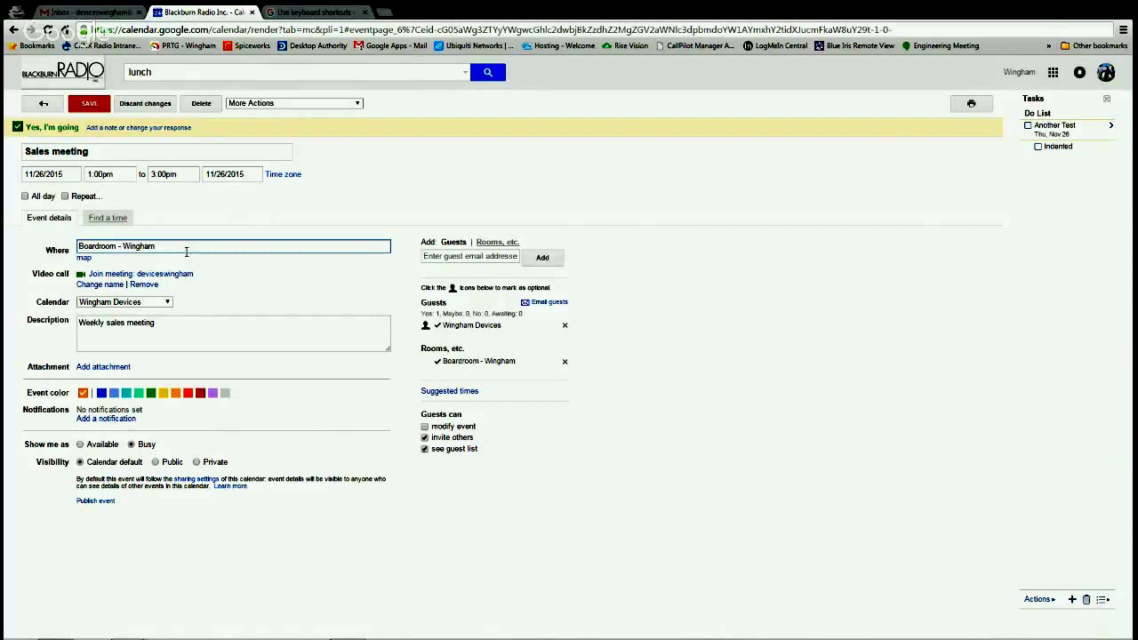
text(, Wingham, on)
key(BackSpace)
key(BackSpace)
text(ON)
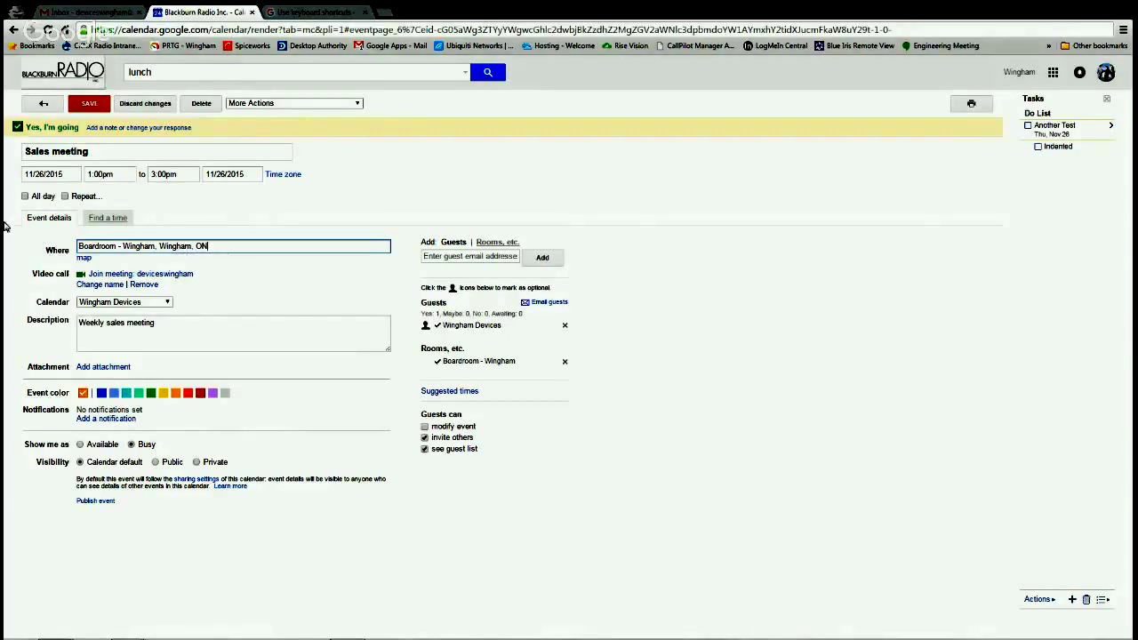
- Open the meeting location's map in Google Maps, view the CIBU-FM place details and return to the event in Google Calendar
click(84, 257)
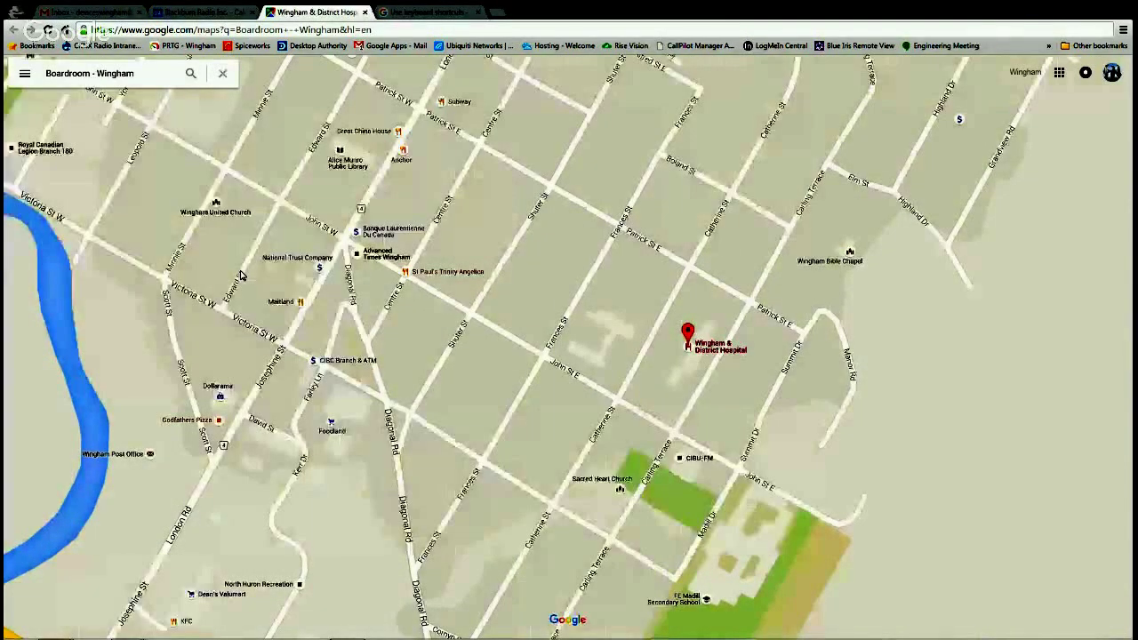
scroll(660, 483, up, 1)
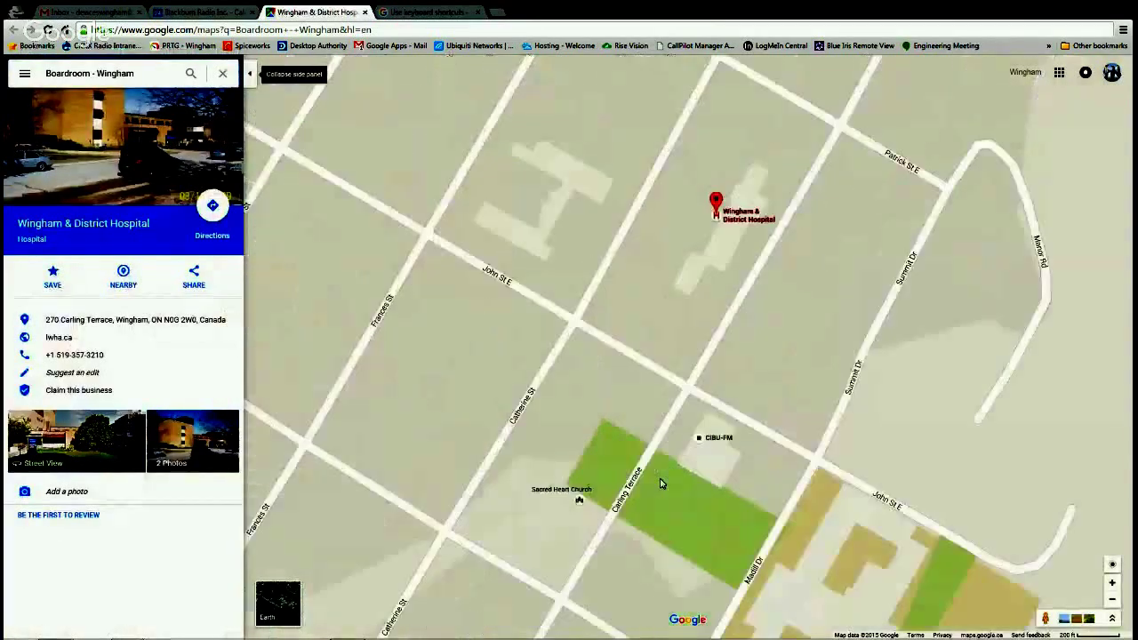
click(700, 438)
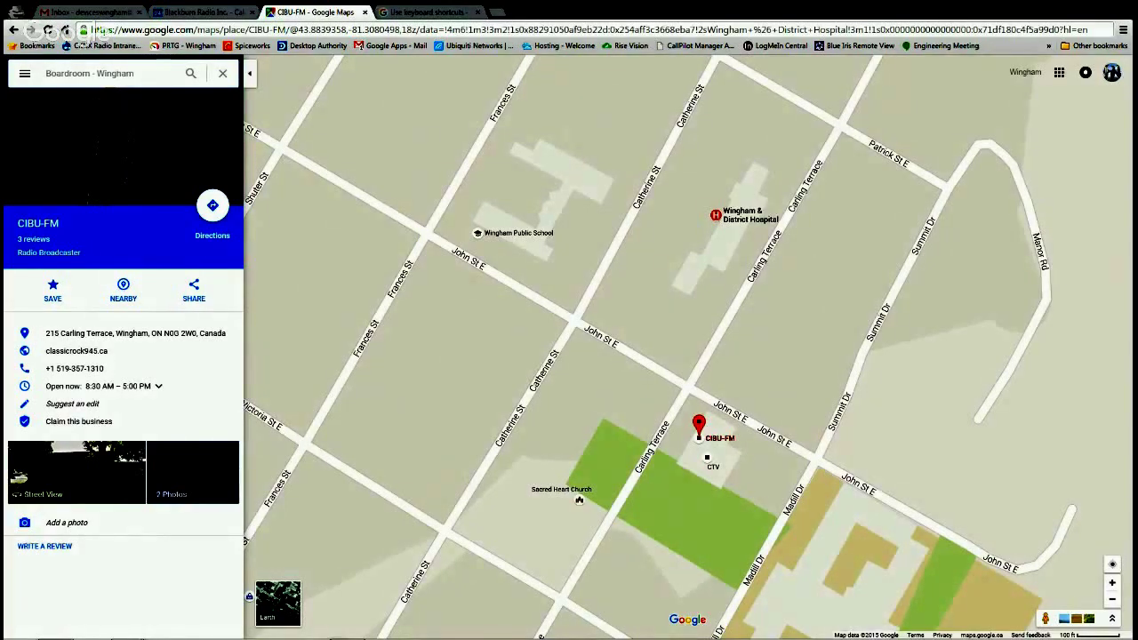
click(249, 12)
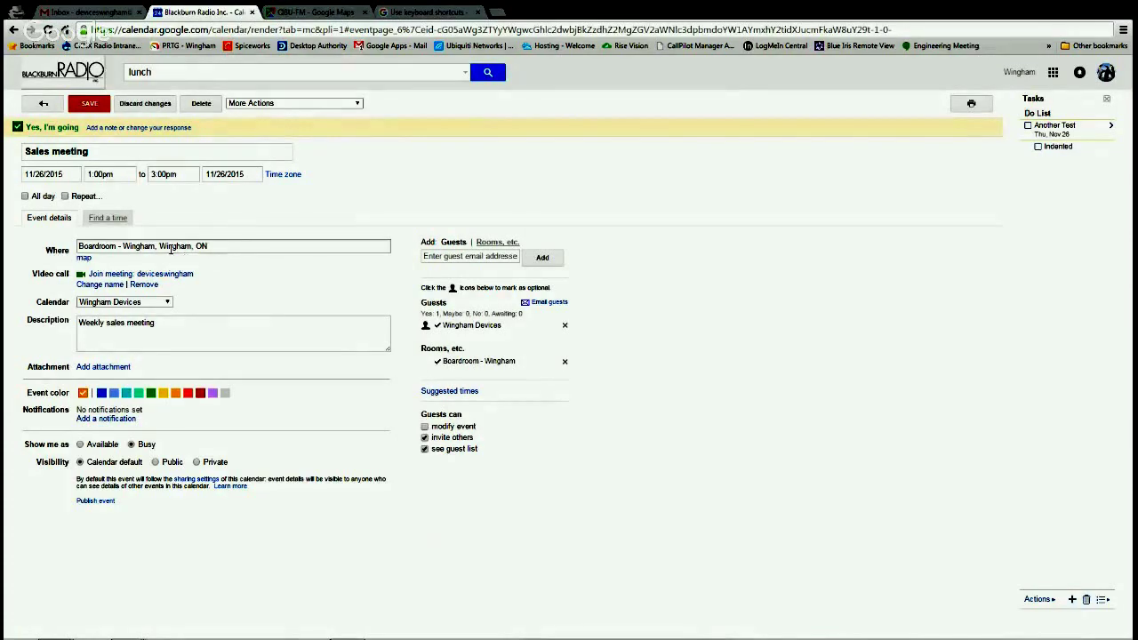
click(329, 14)
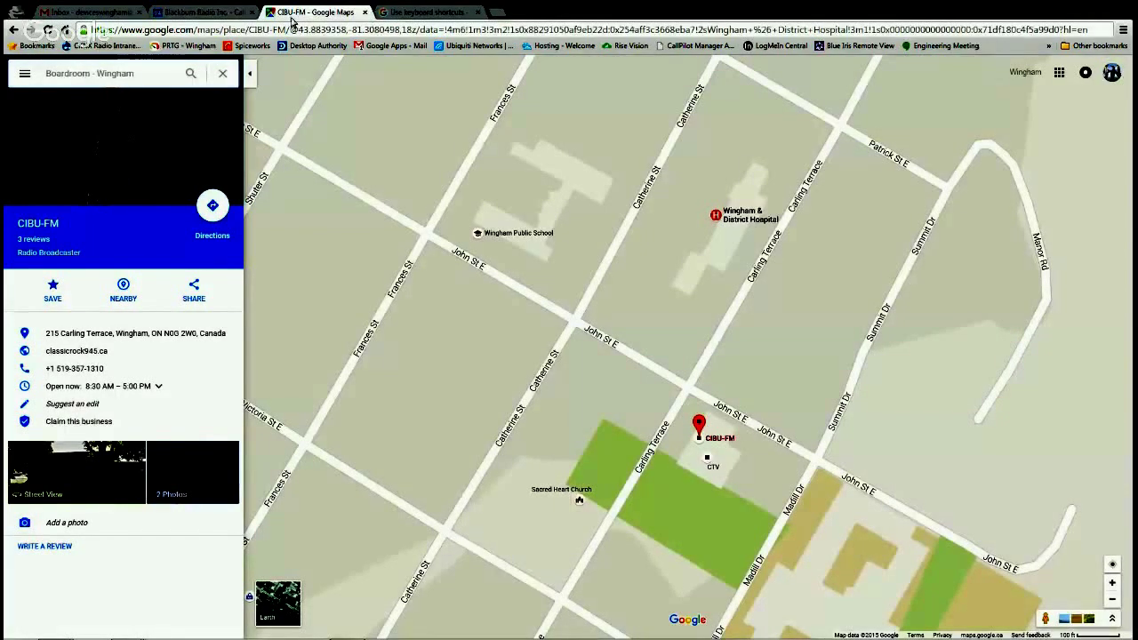
click(214, 13)
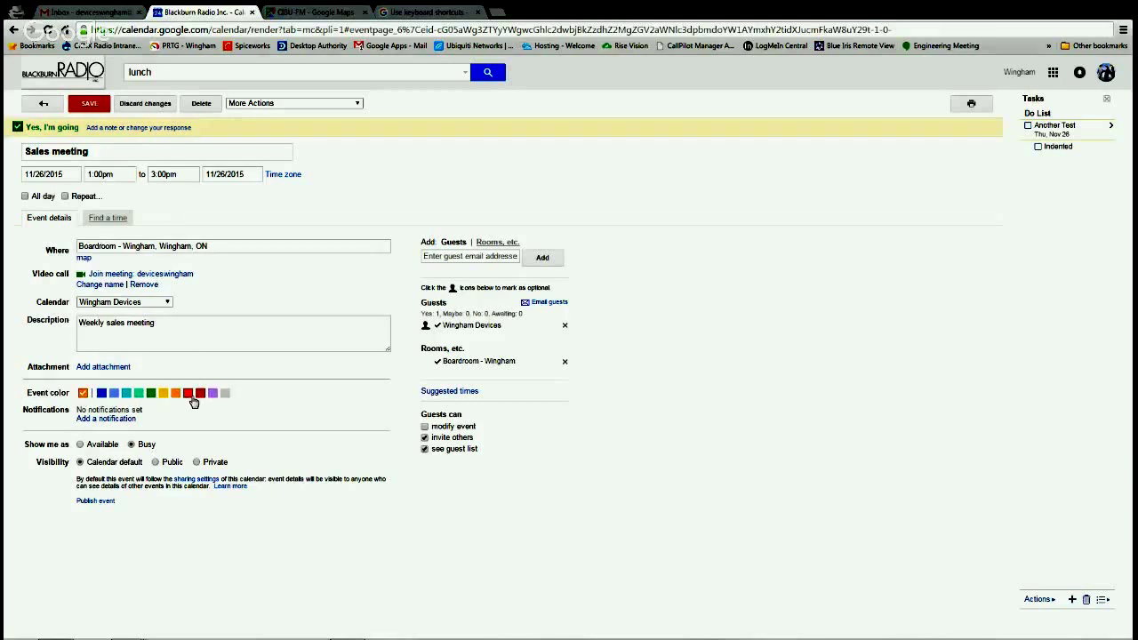
- Add a 10-minute pop-up notification and a 10-minute email notification to the Sales meeting and save the event
click(107, 420)
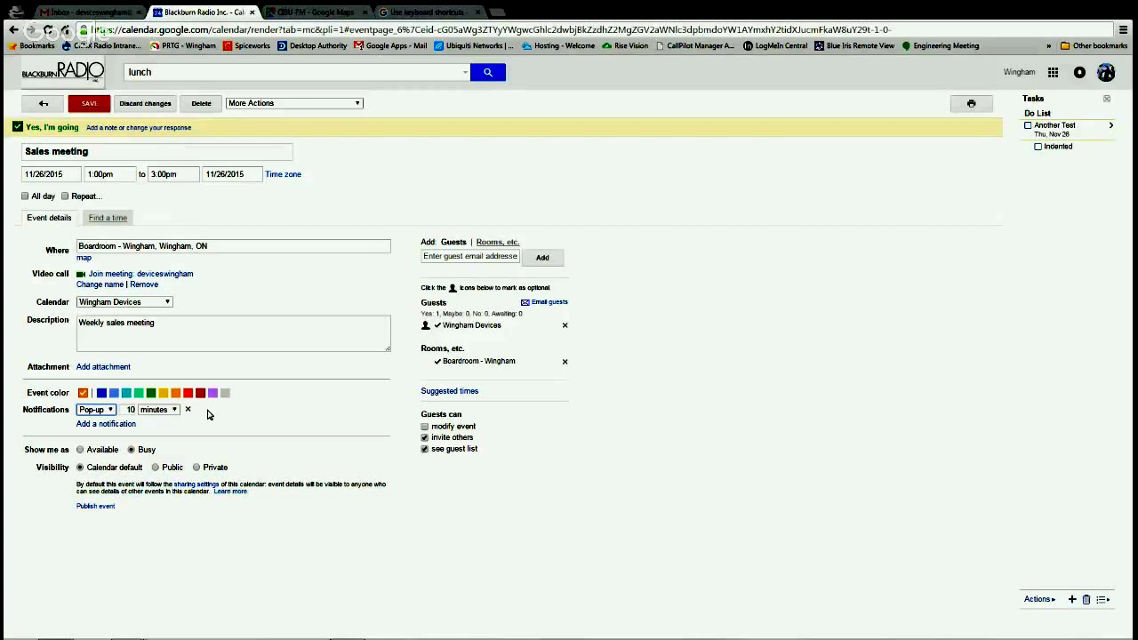
click(122, 425)
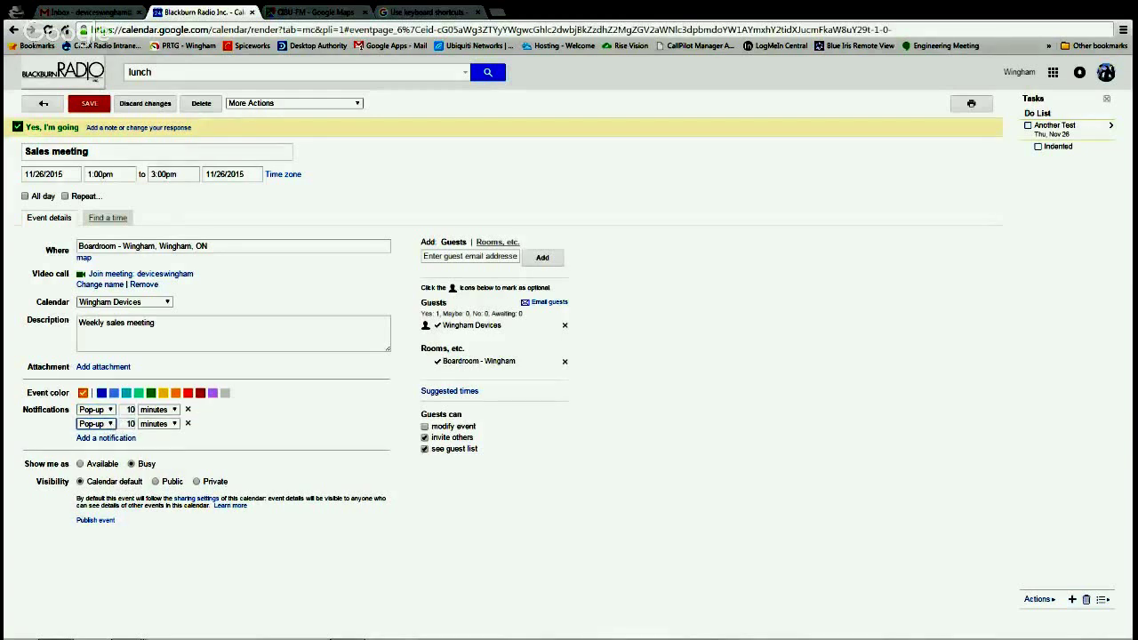
click(105, 441)
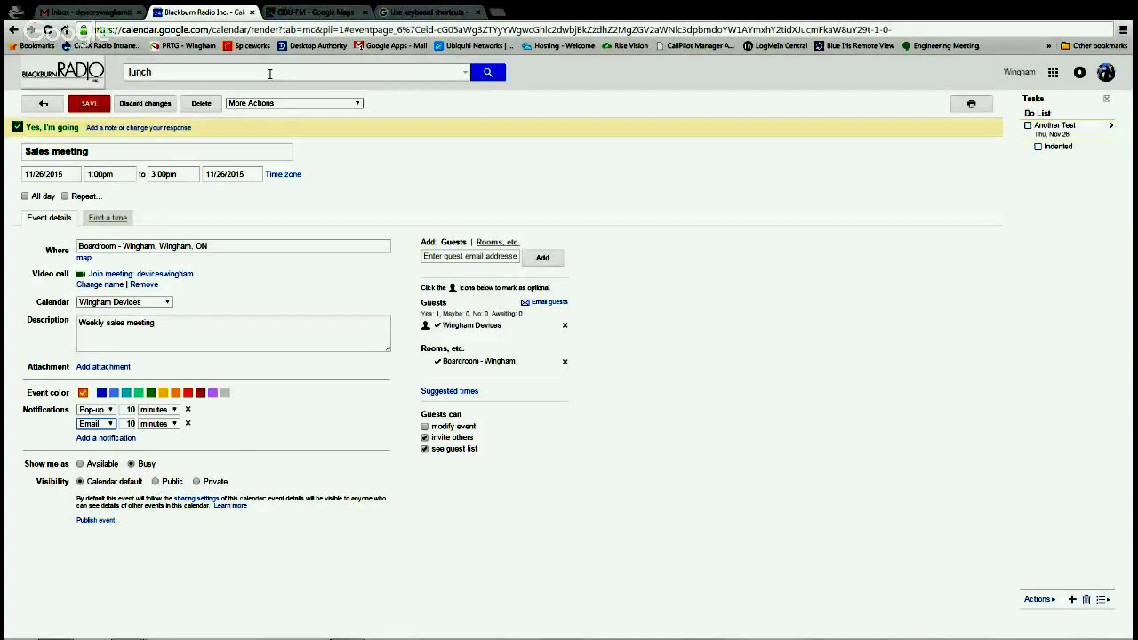
click(89, 103)
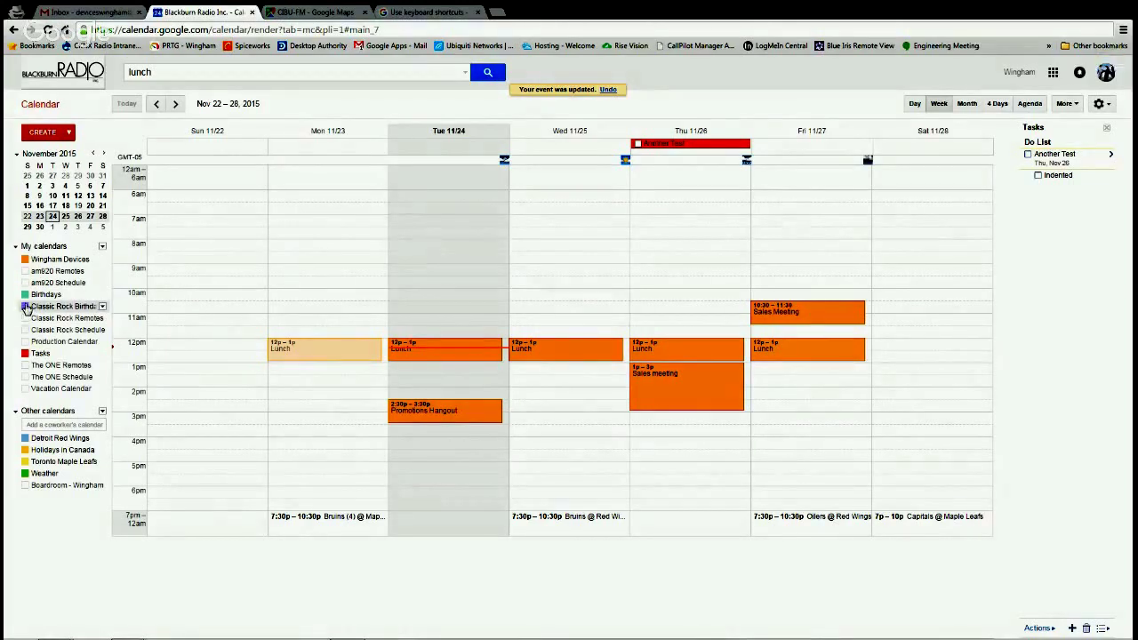
- Look up two coworkers by first name and add both of their calendars to Other calendars
click(40, 425)
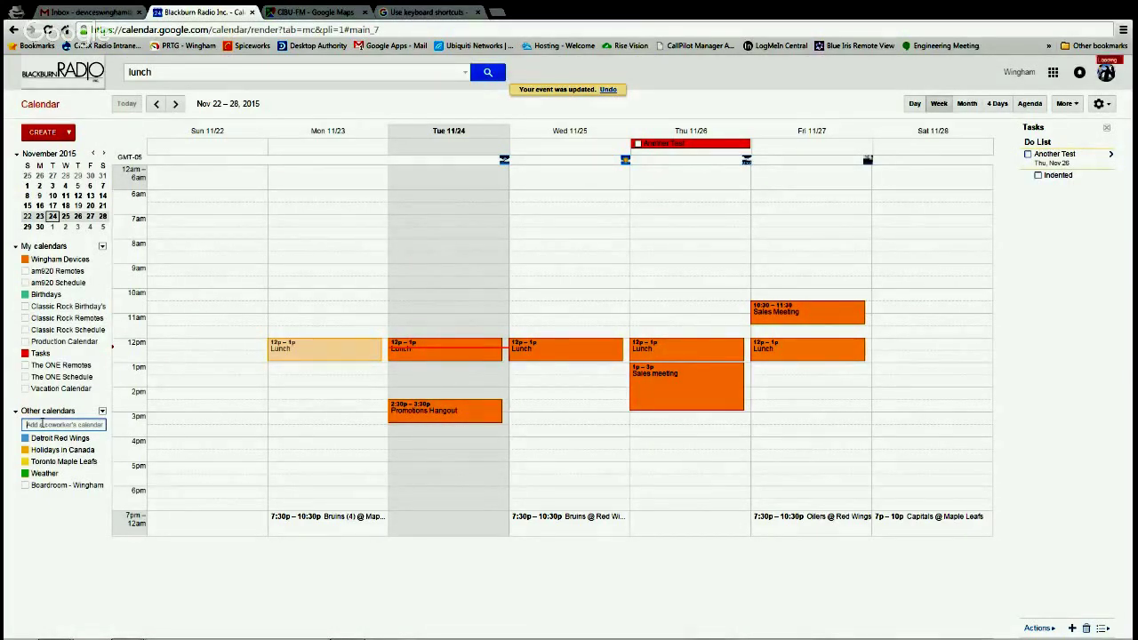
text(rob)
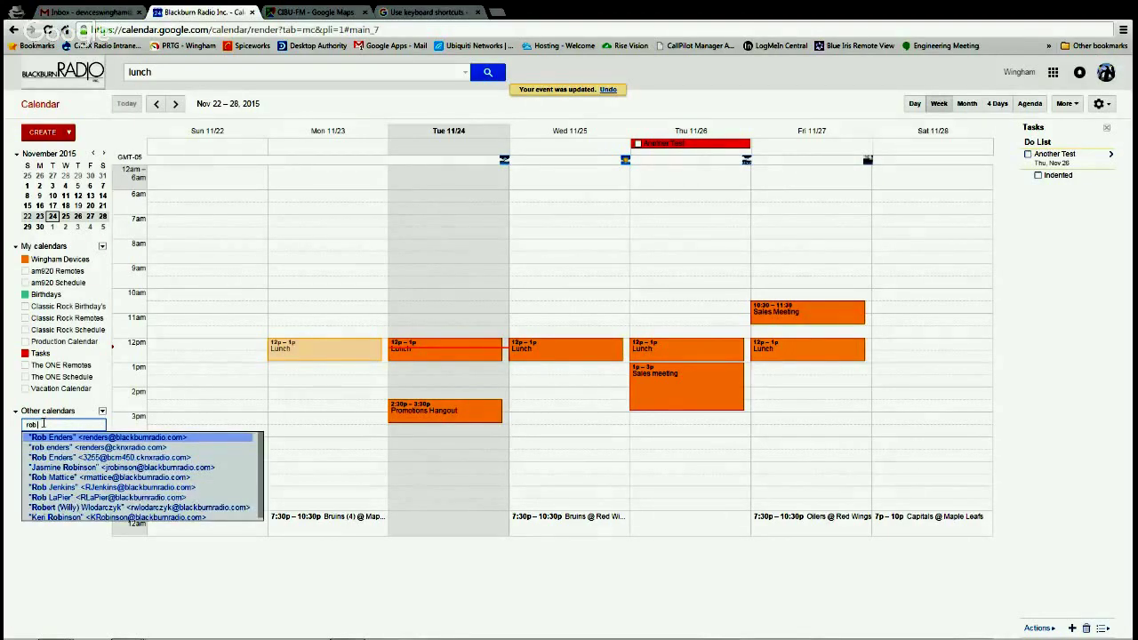
click(93, 438)
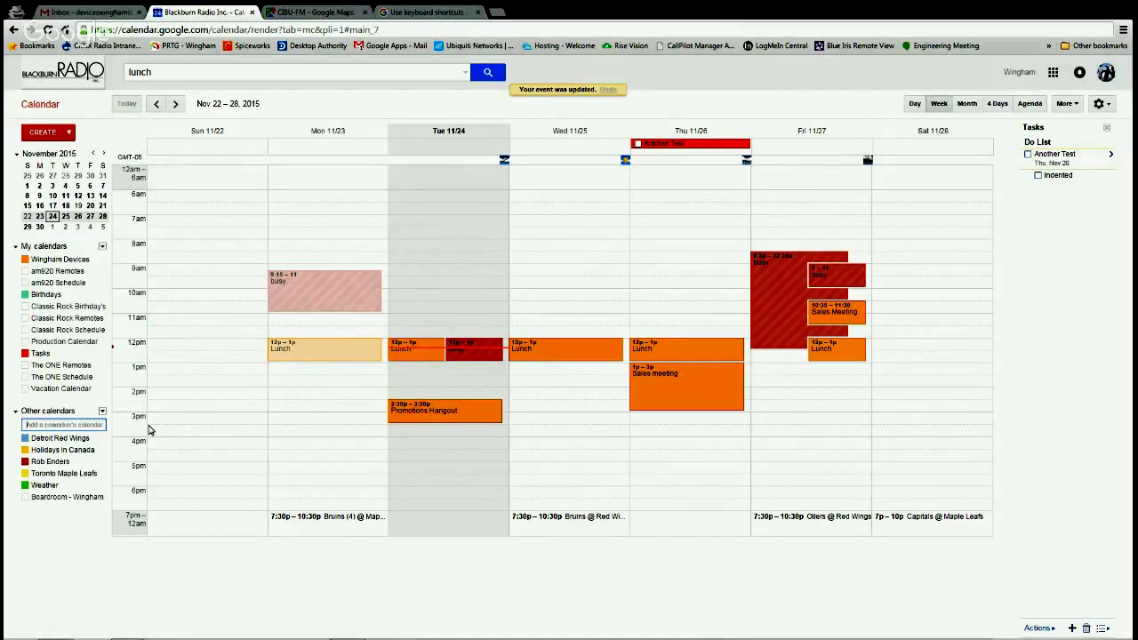
text(br)
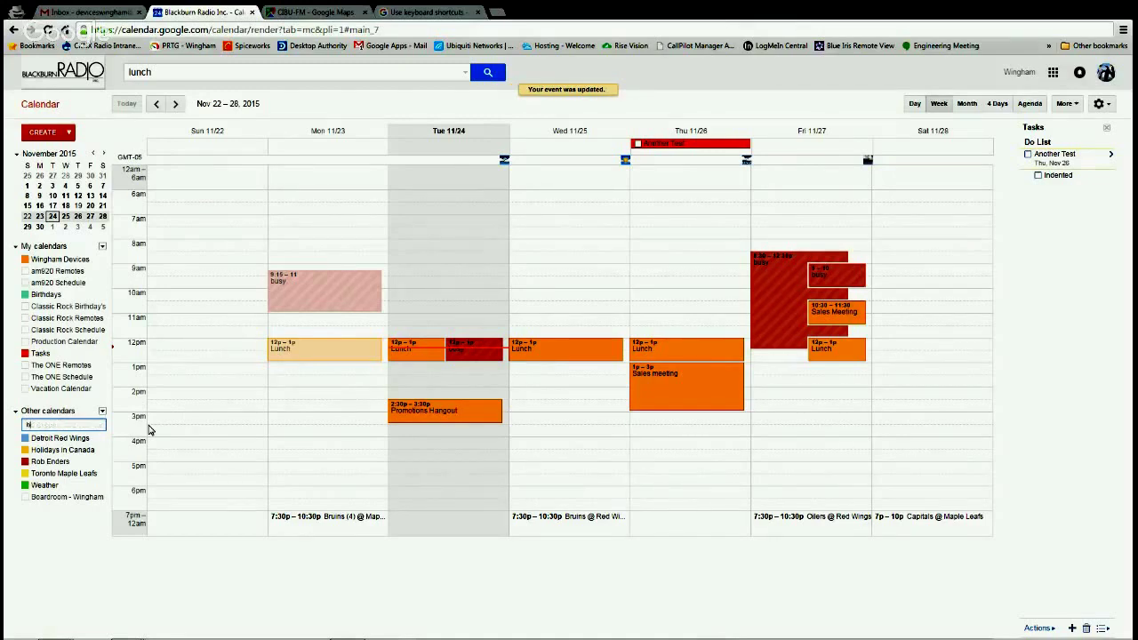
text(ian)
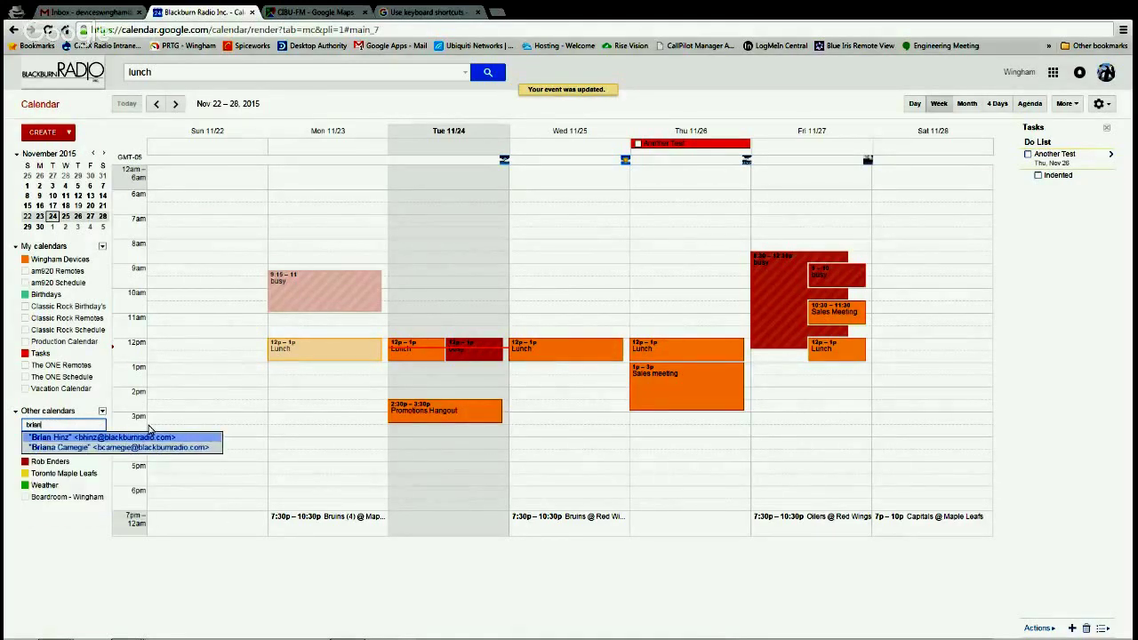
click(100, 438)
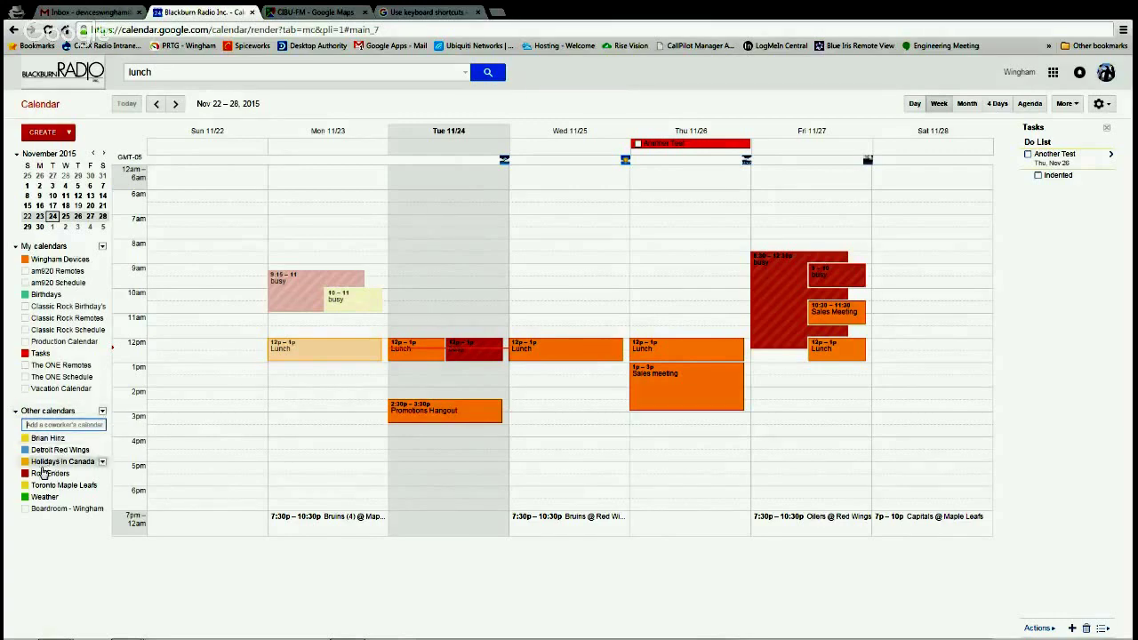
- Browse the Interesting Calendars directory to see which holiday calendars can be subscribed to
click(102, 413)
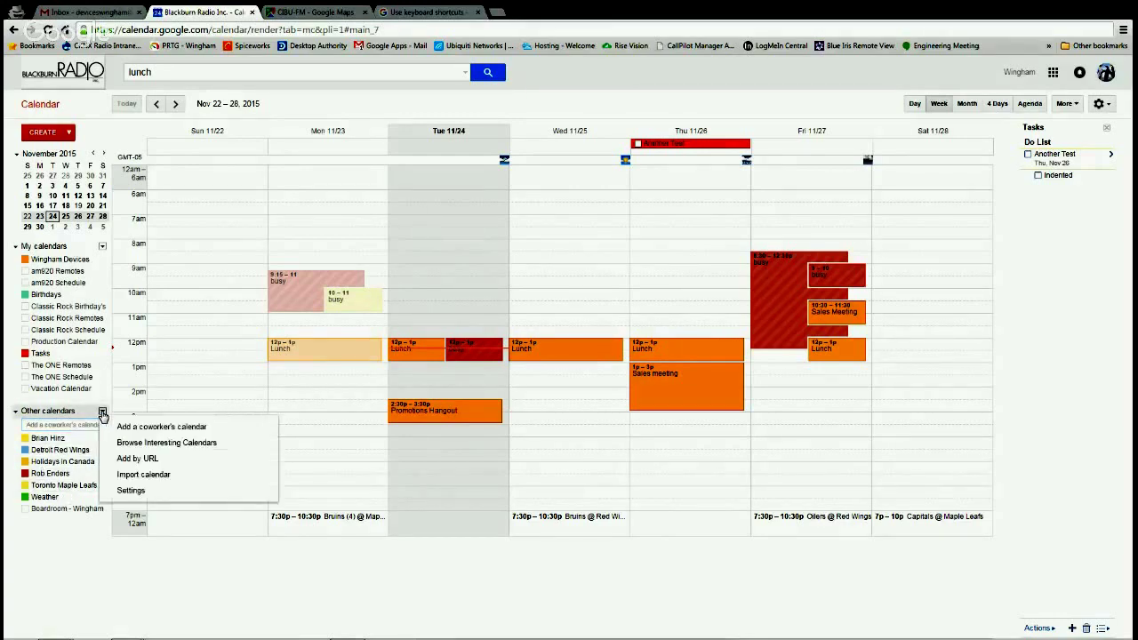
click(139, 443)
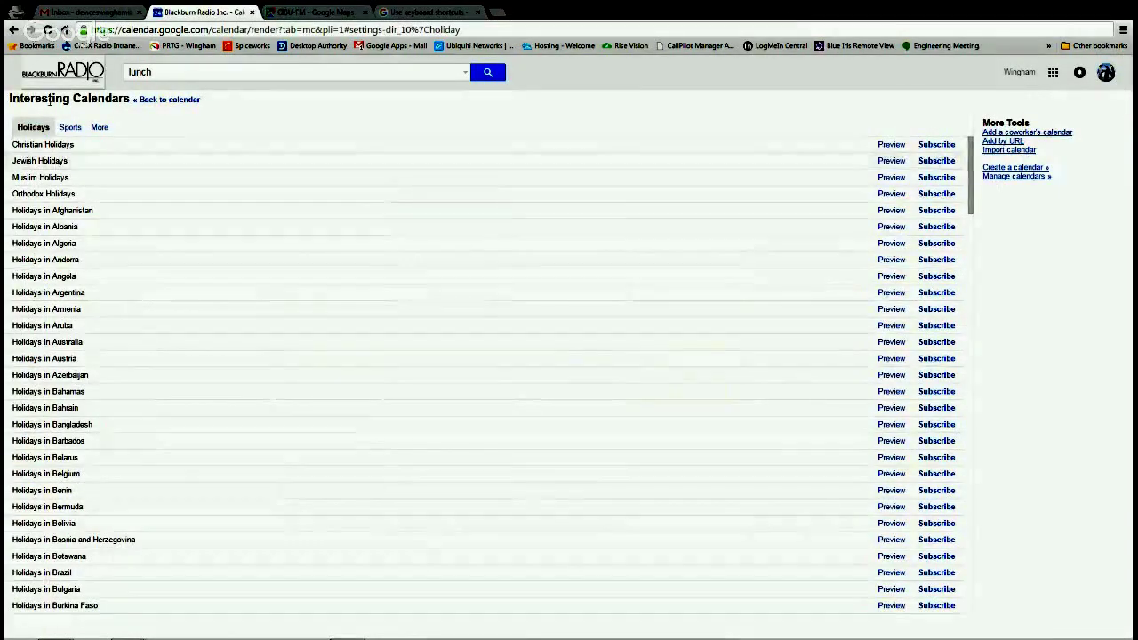
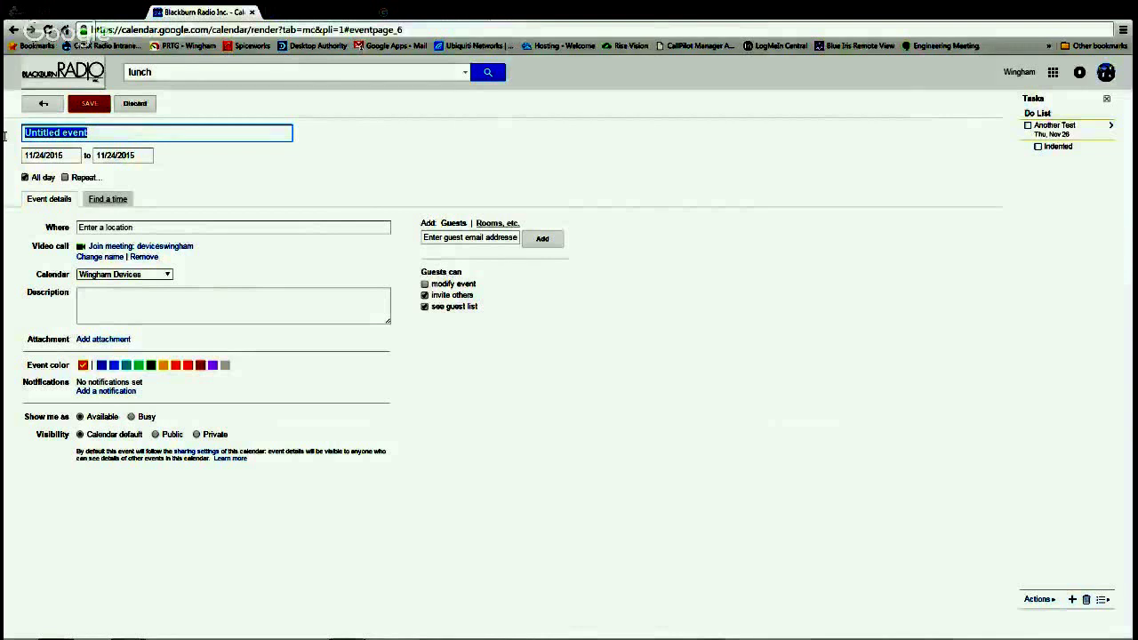
- Title the new all-day event "Out of the office", set its date to 11/27/2015 and save it
text(Out of the o)
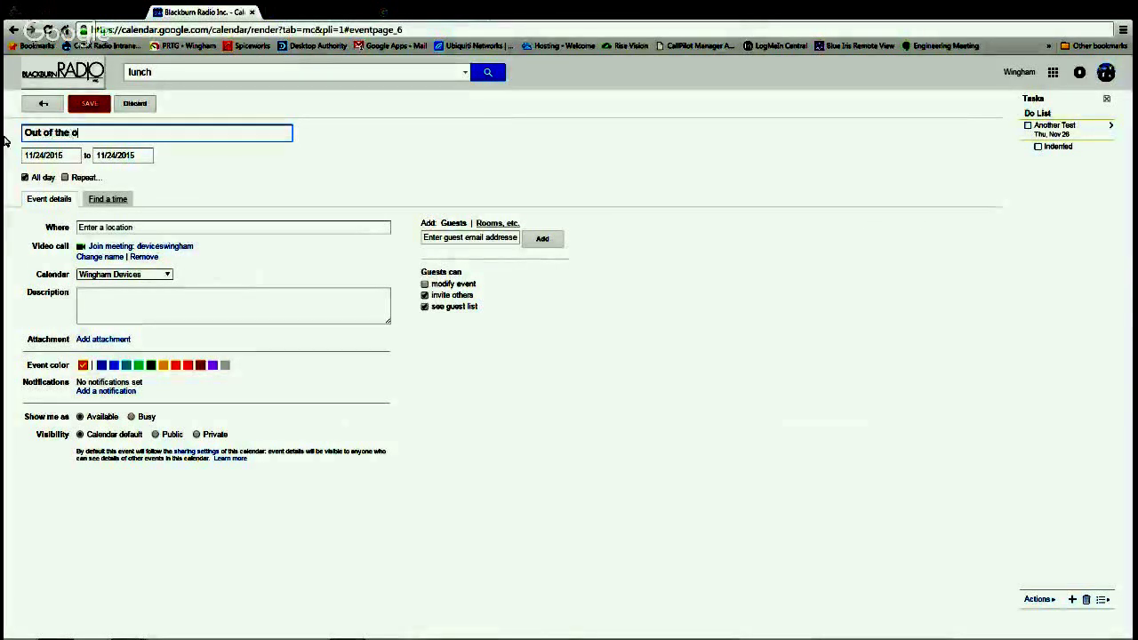
text(ffice)
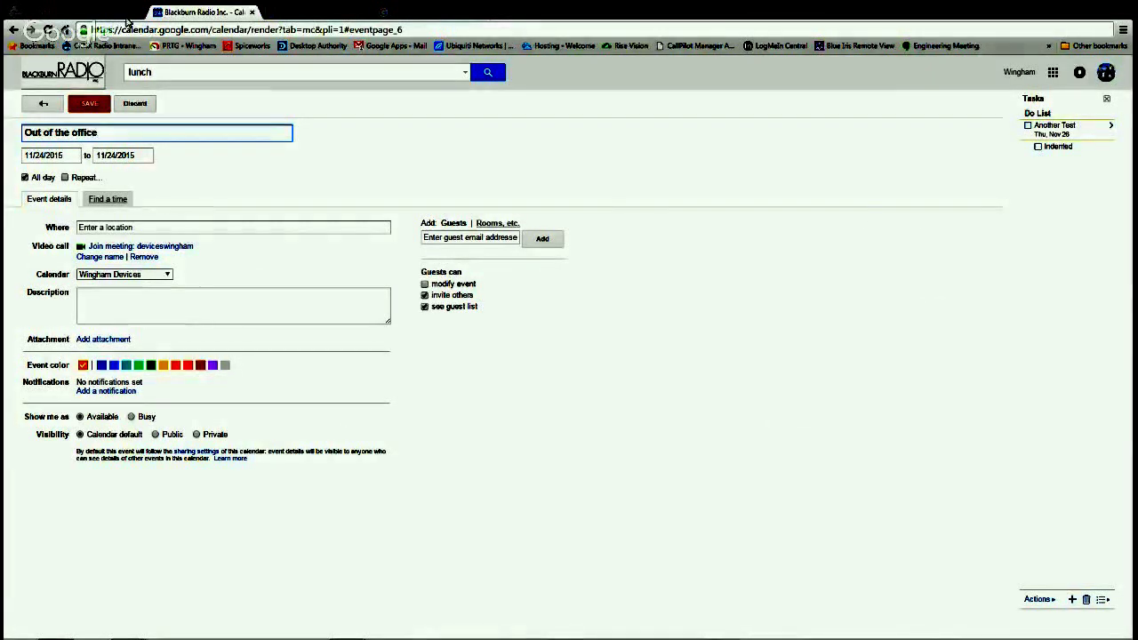
click(68, 156)
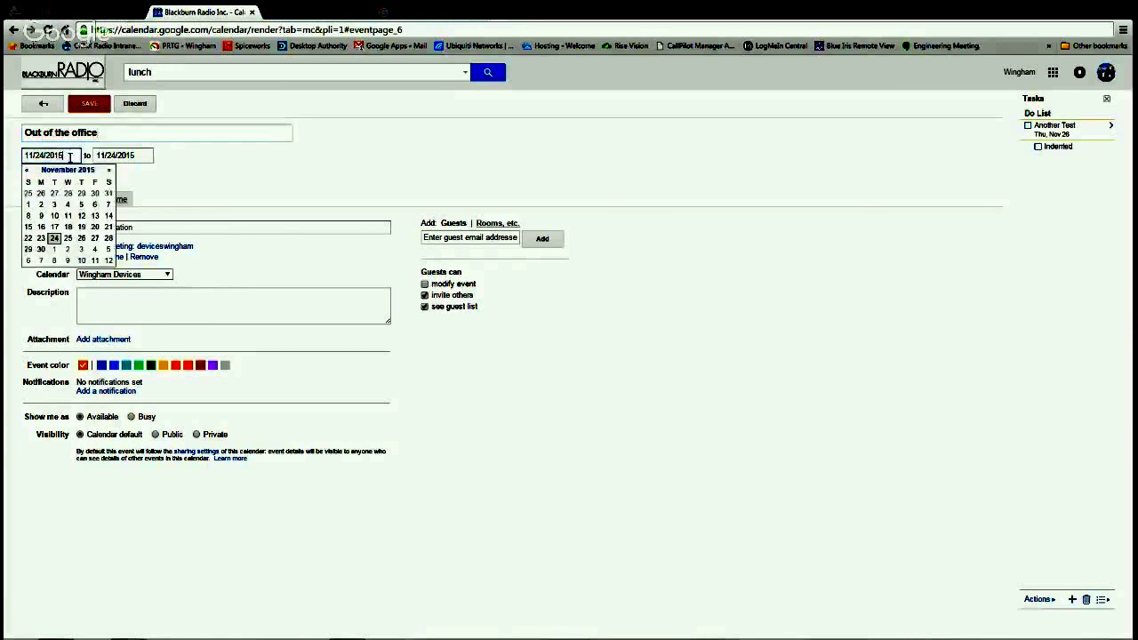
click(93, 238)
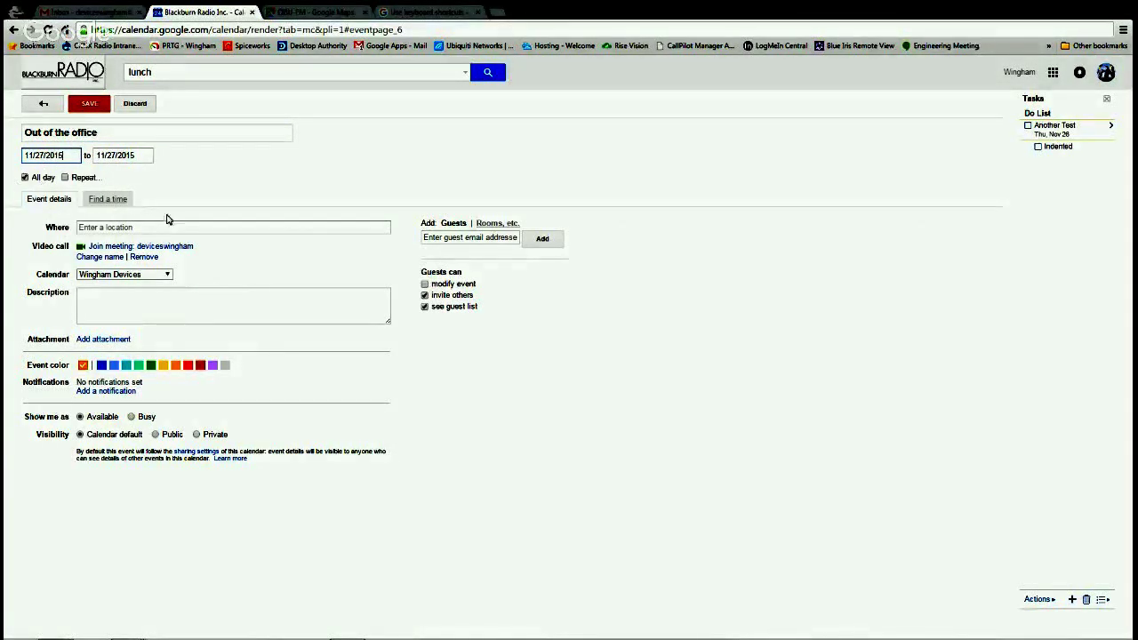
click(89, 104)
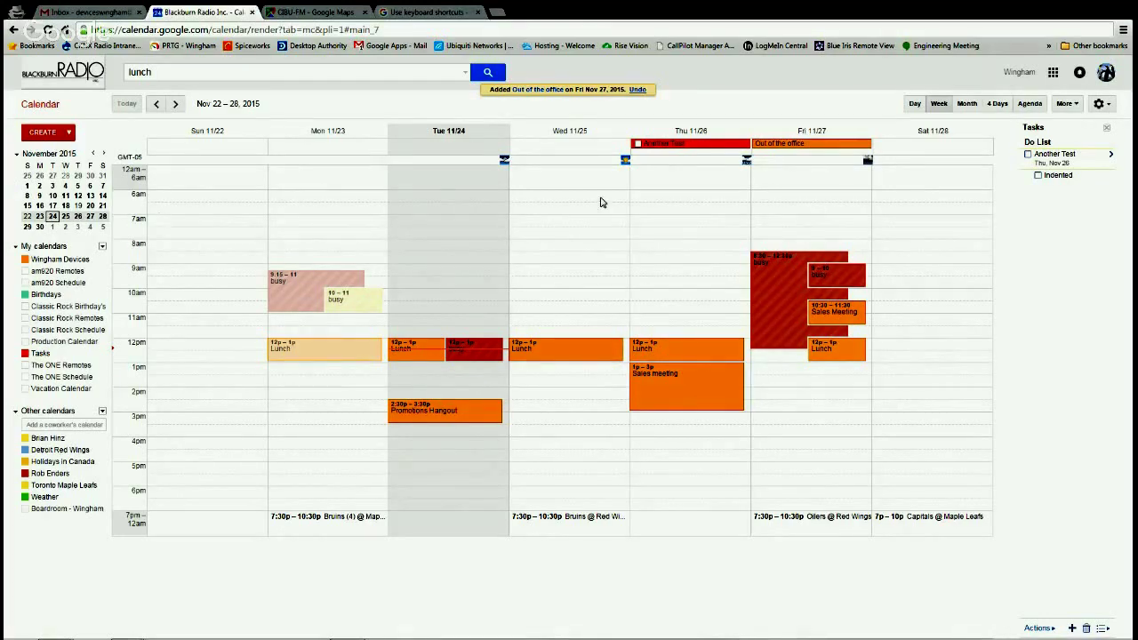
- Open Thursday's Lunch event, review its repeat settings without changing them and return to the calendar
click(644, 351)
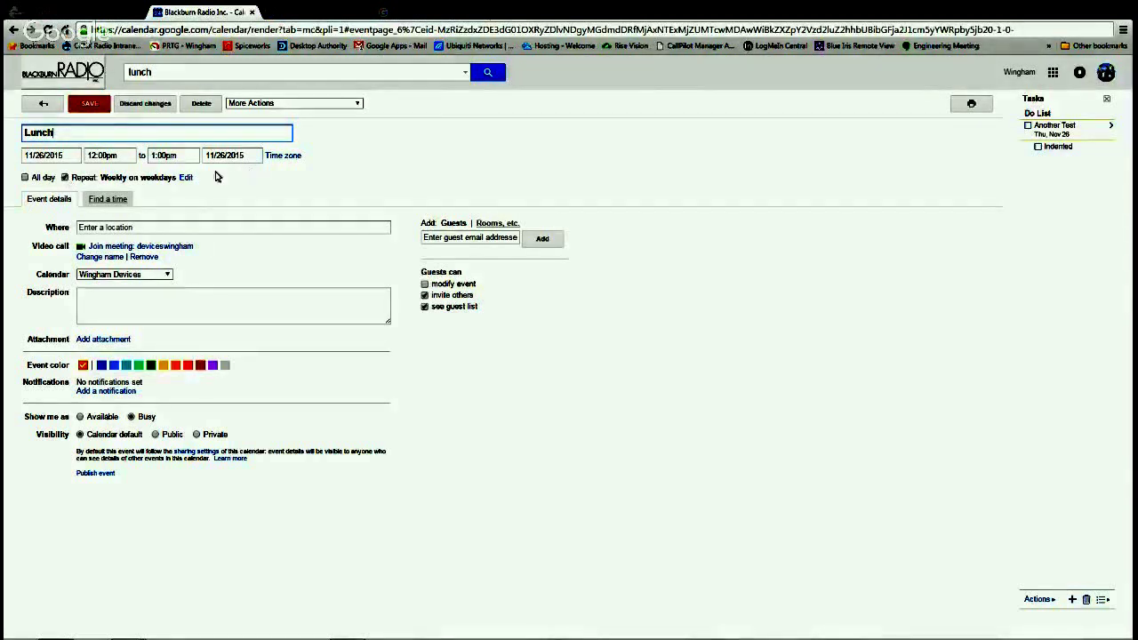
click(186, 178)
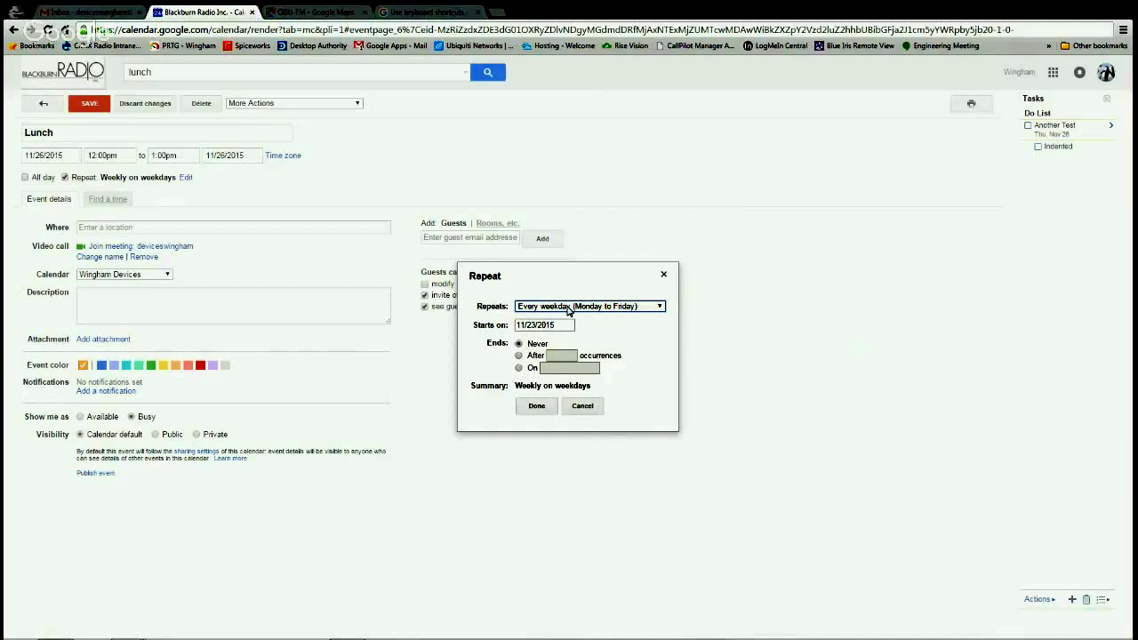
click(538, 407)
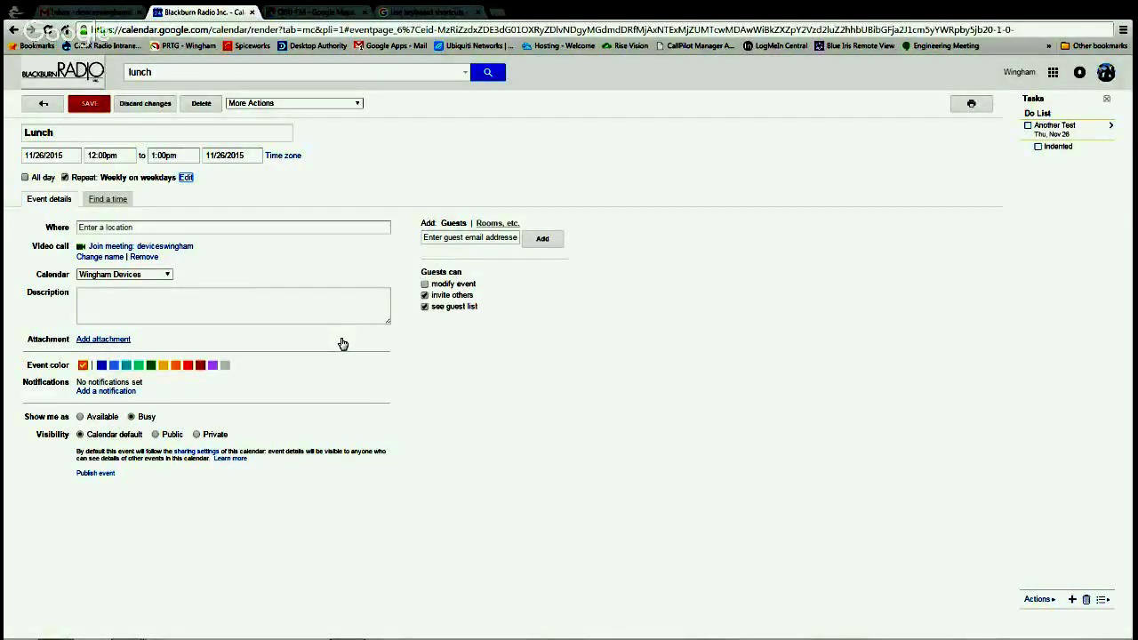
click(53, 73)
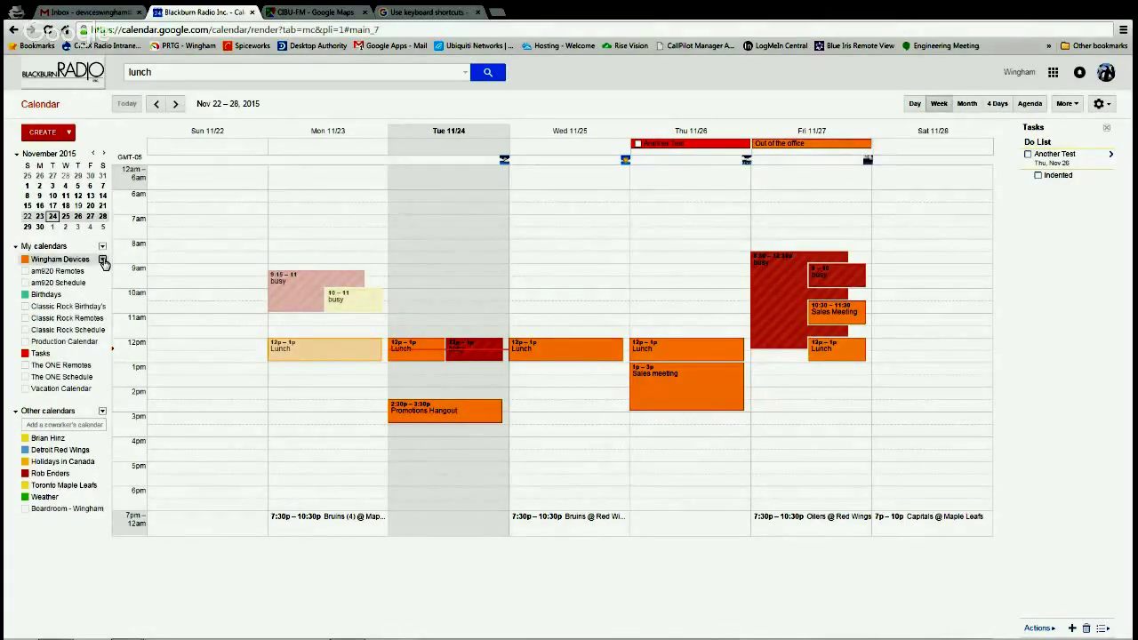
- Open the Wingham Devices calendar settings and examine its details, iCal address and website embed code
click(102, 259)
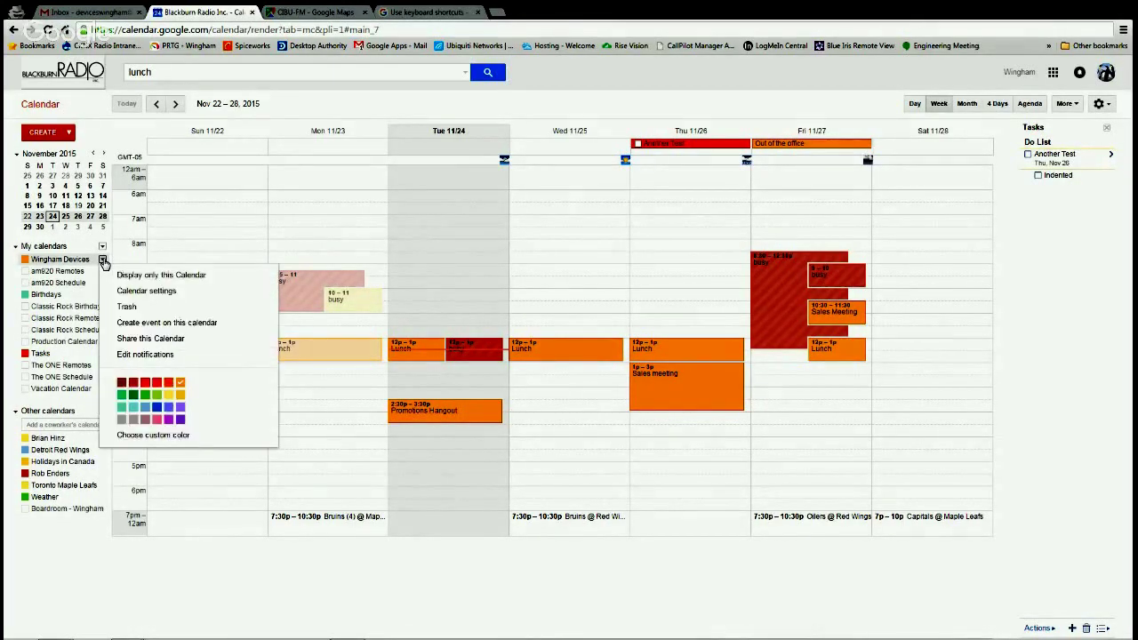
click(135, 292)
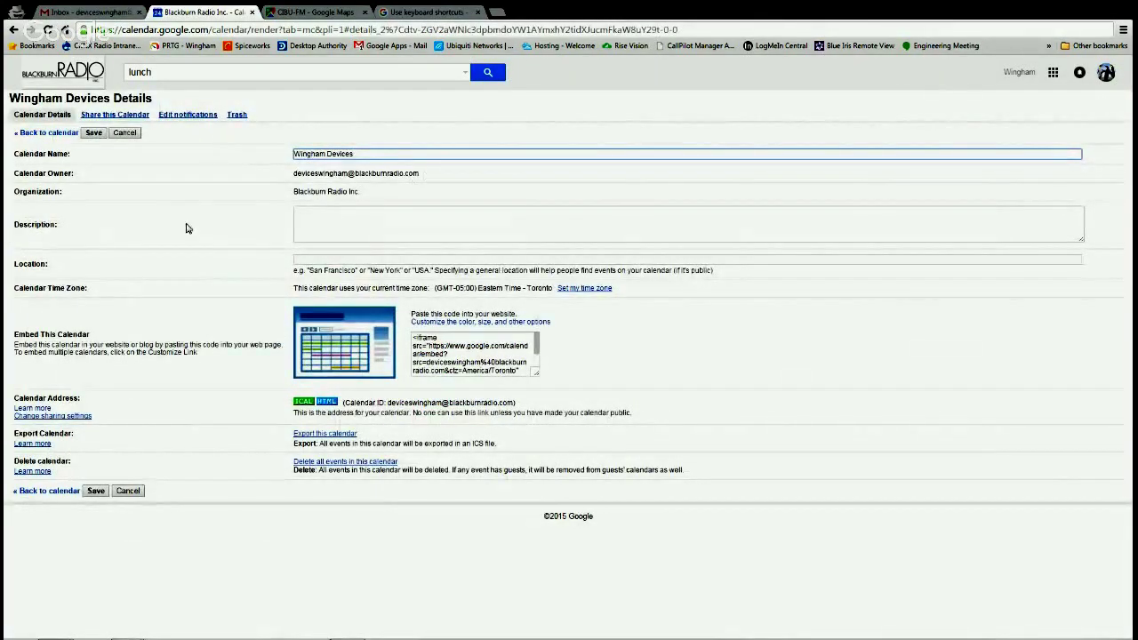
click(334, 217)
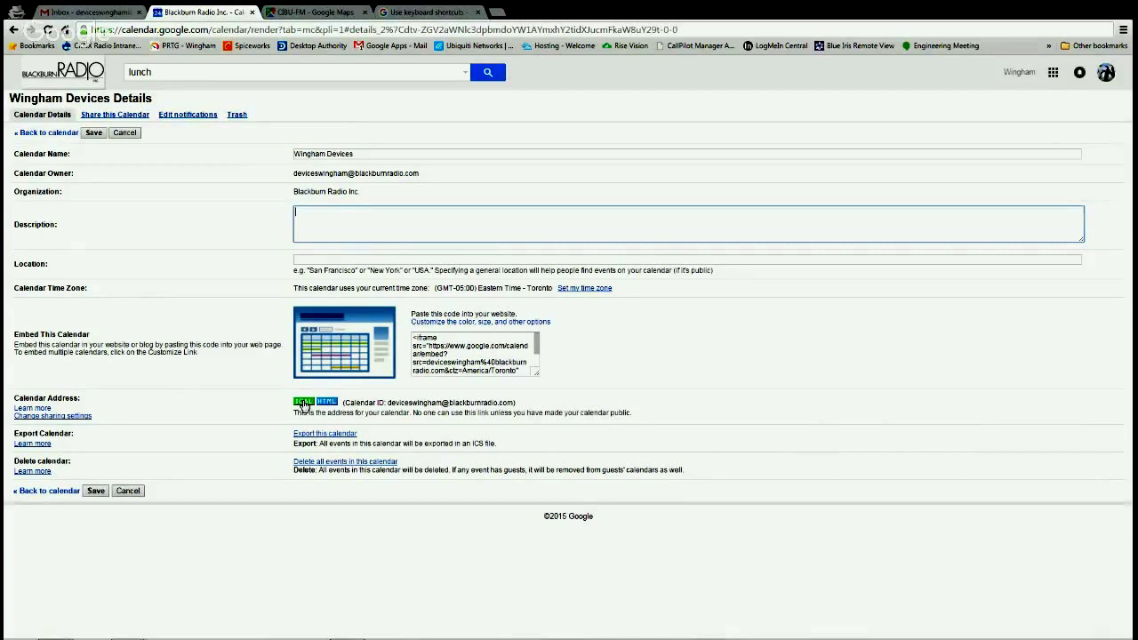
click(303, 403)
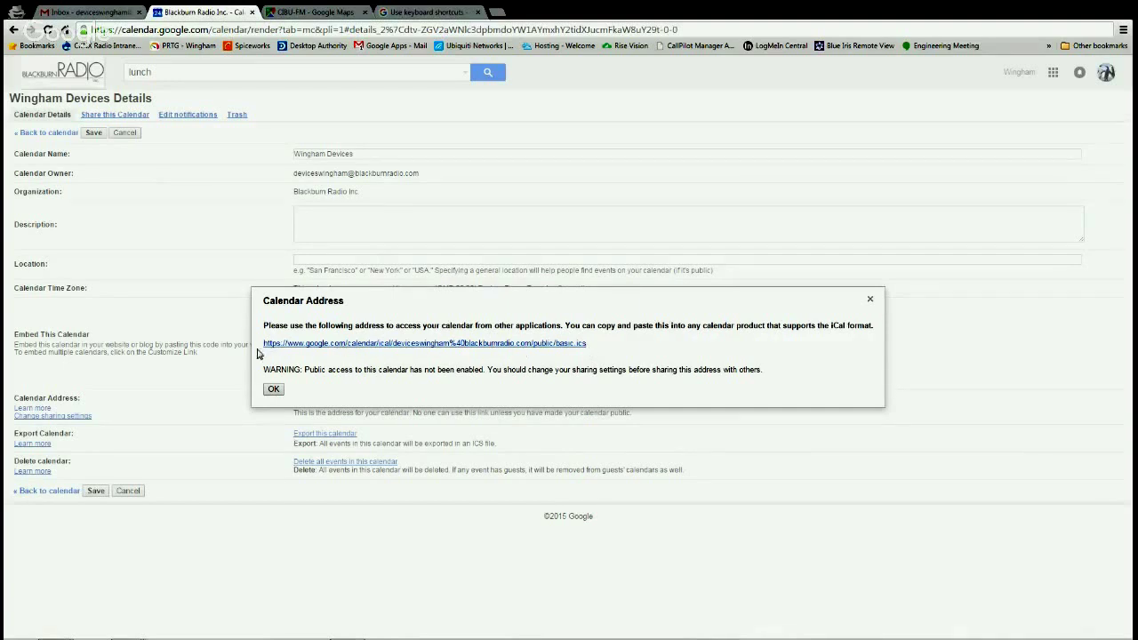
click(870, 301)
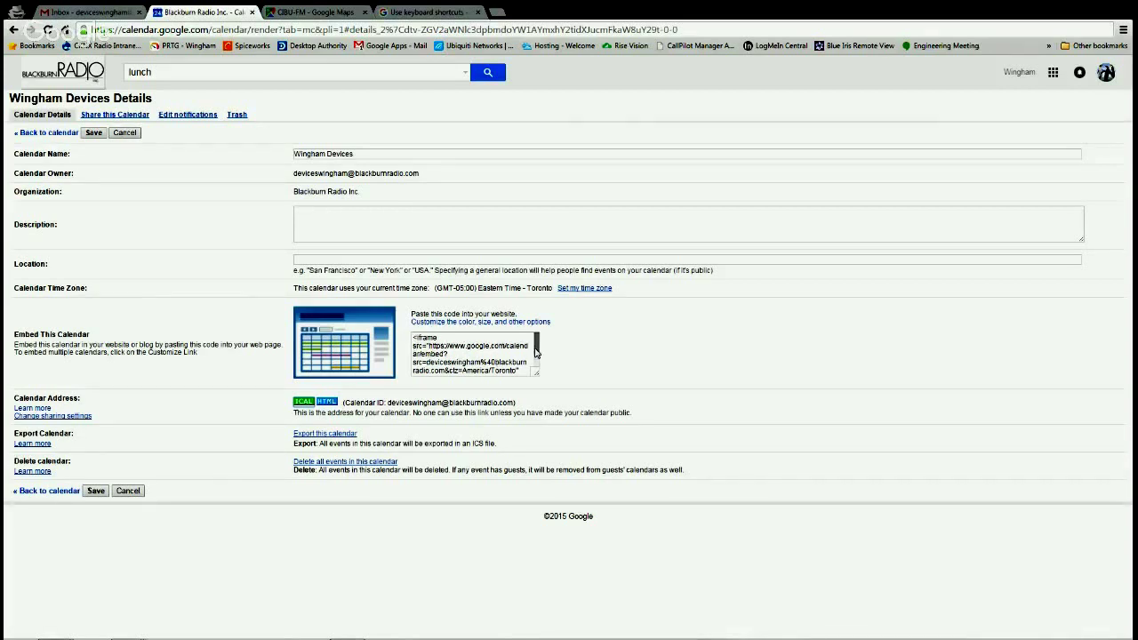
mouse_move(536, 346)
mouse_down()
mouse_move(536, 361)
mouse_move(539, 338)
mouse_up()
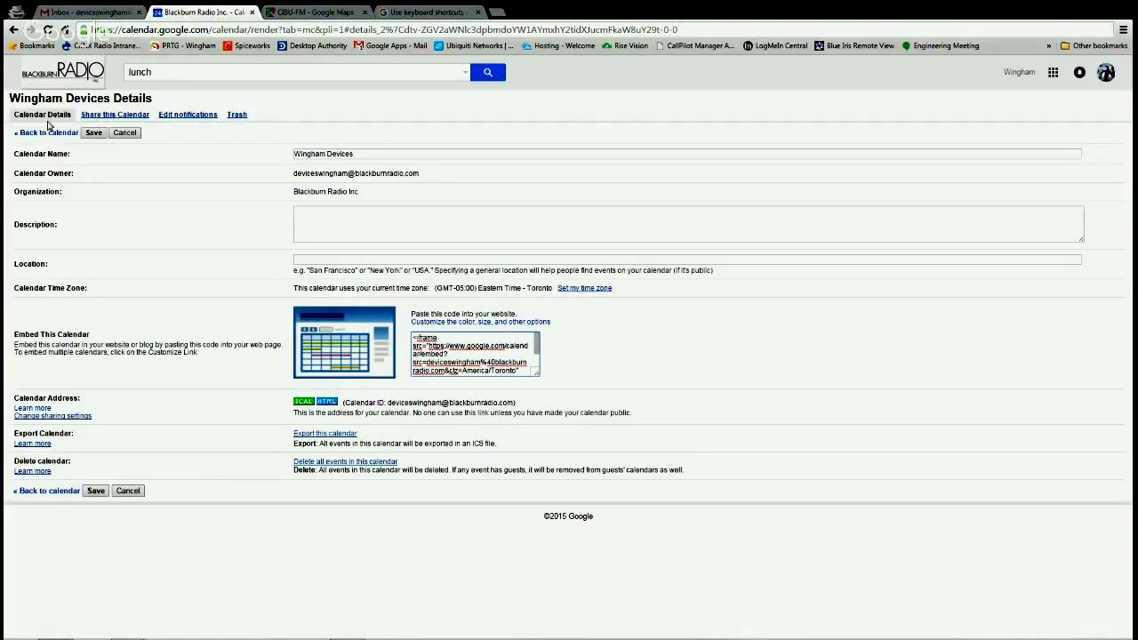
- Review the Wingham Devices calendar's sharing, notification and trash settings, then return to the week view
click(100, 119)
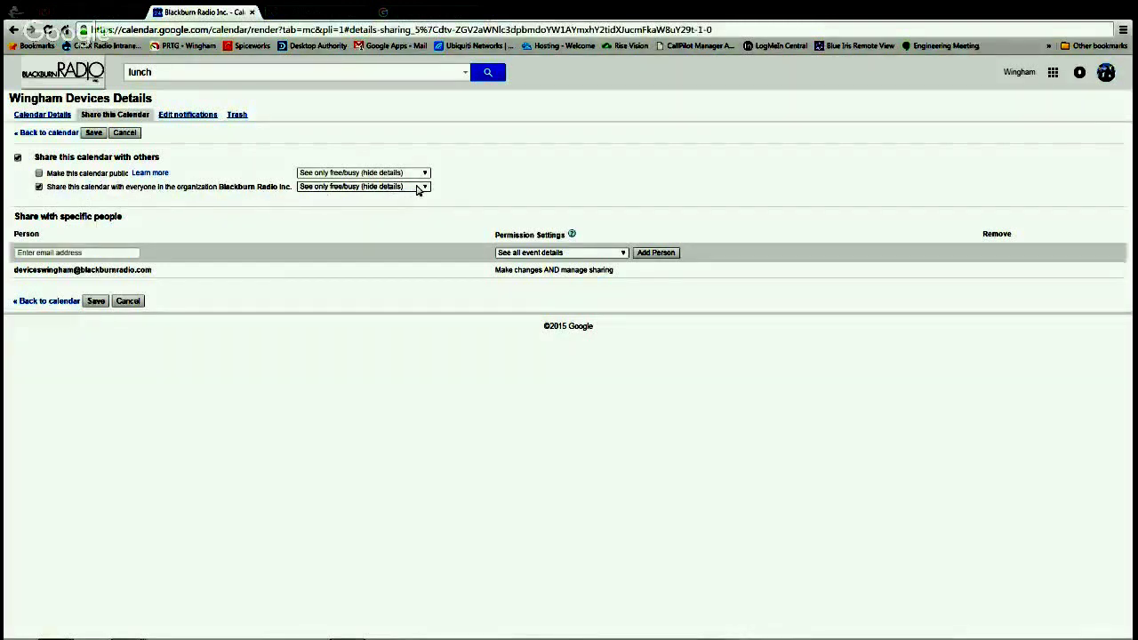
click(354, 189)
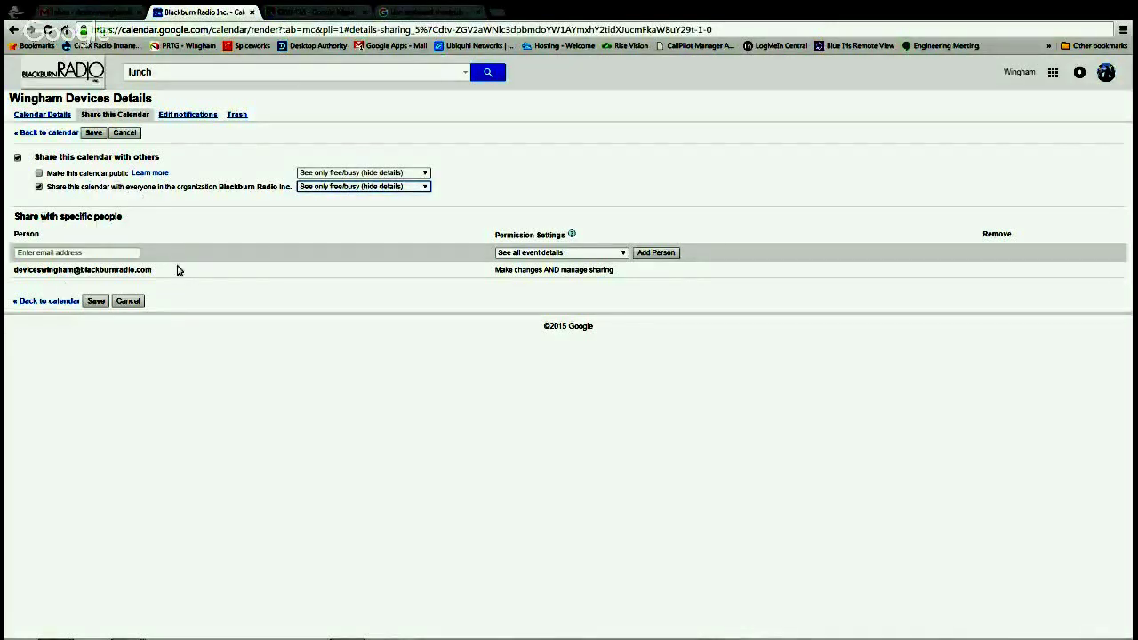
click(178, 117)
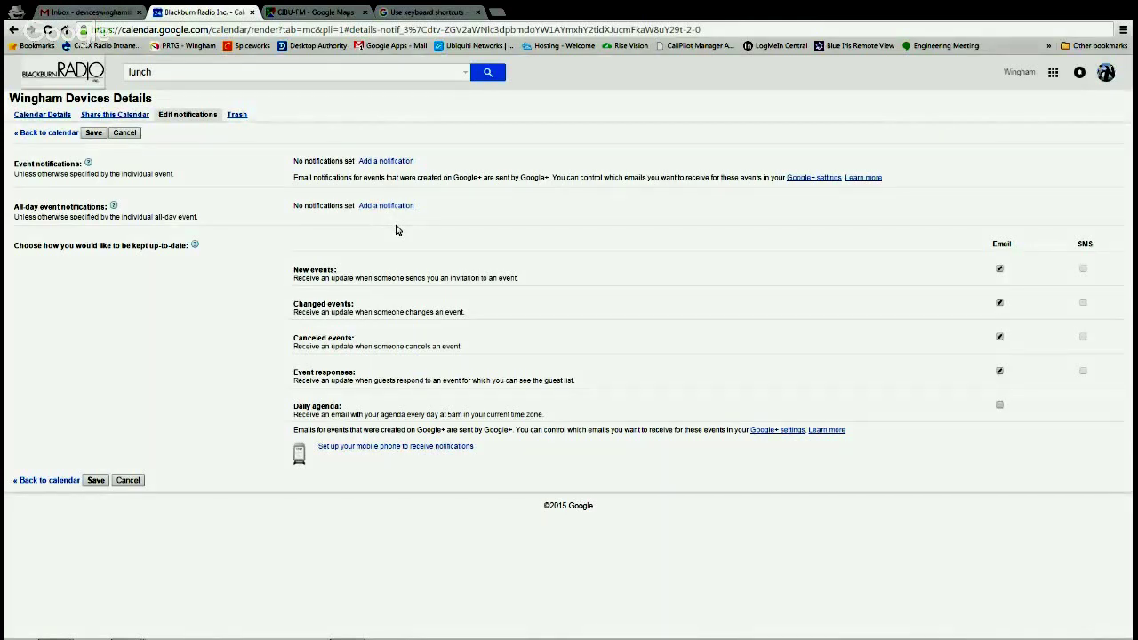
click(236, 116)
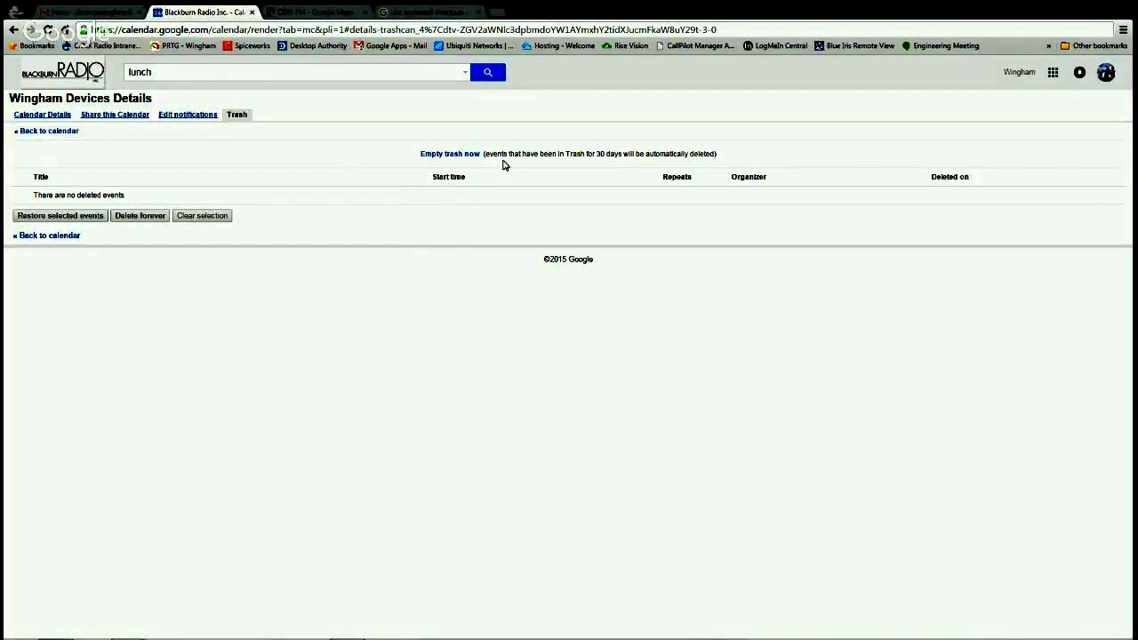
click(25, 81)
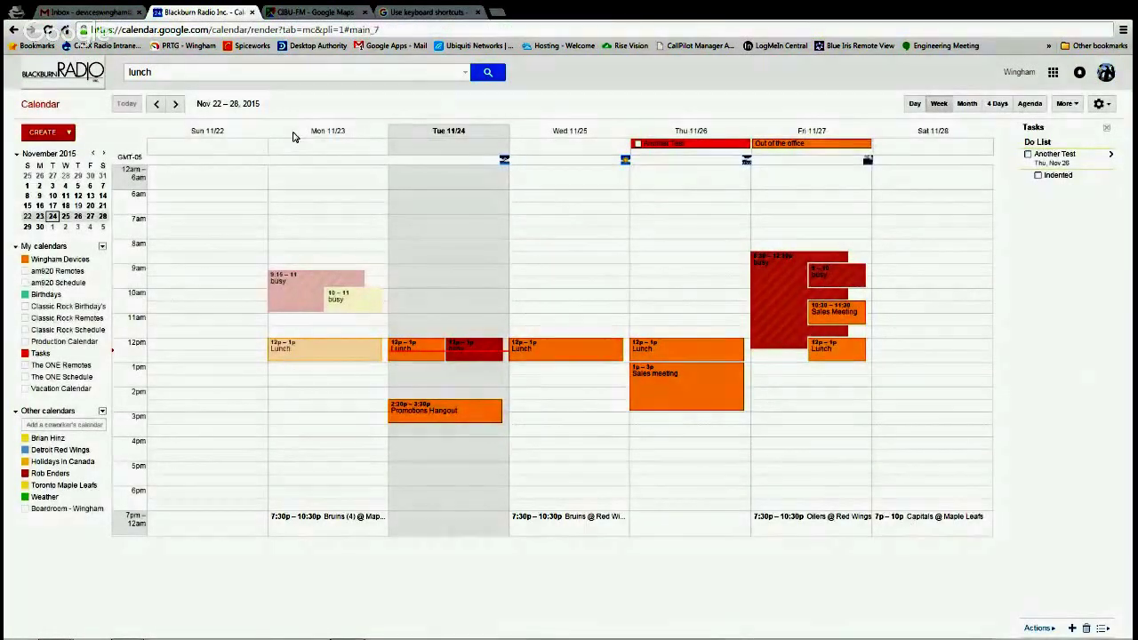
- Display only the Wingham Devices calendar in the week view
click(102, 248)
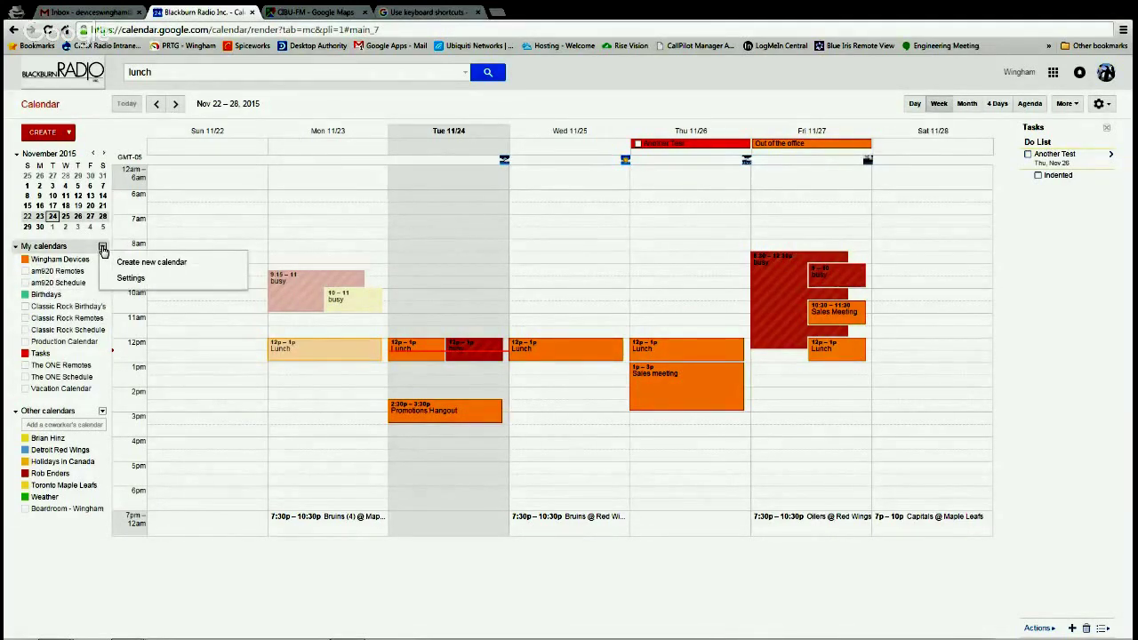
click(102, 260)
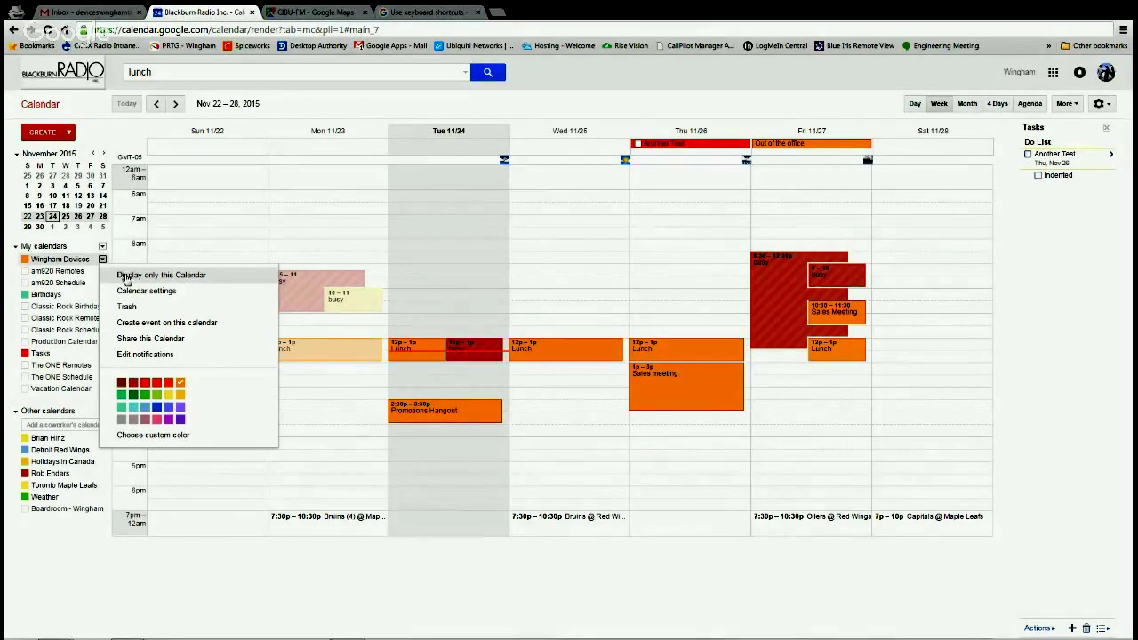
click(126, 276)
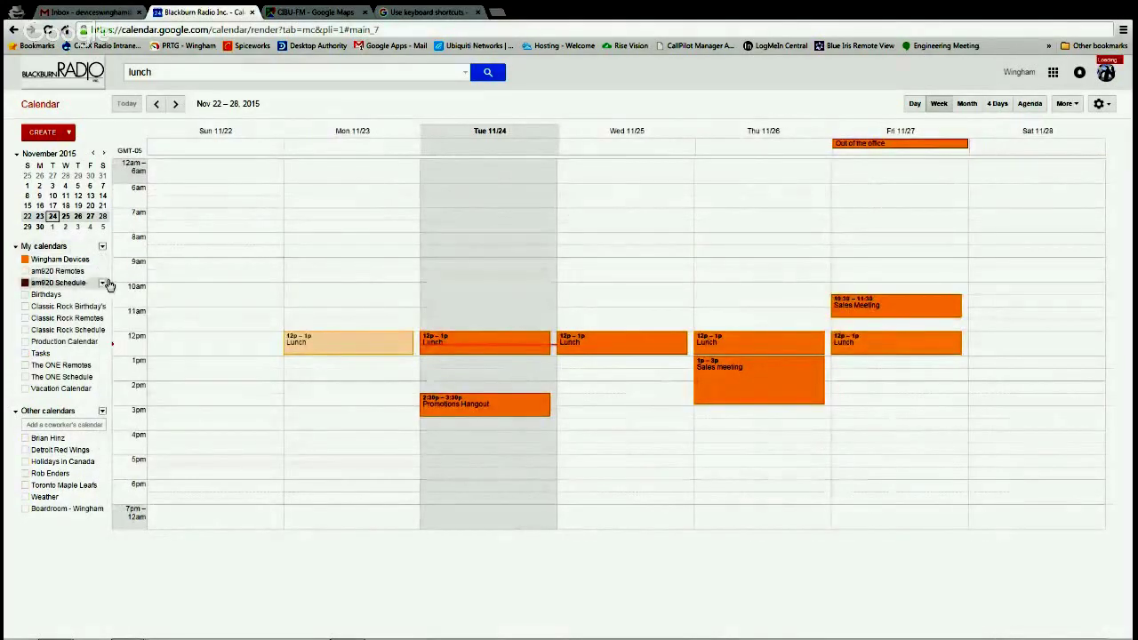
- Review the Wingham Devices calendar's options for sharing with specific people and their permission levels, then return to the week view
click(102, 260)
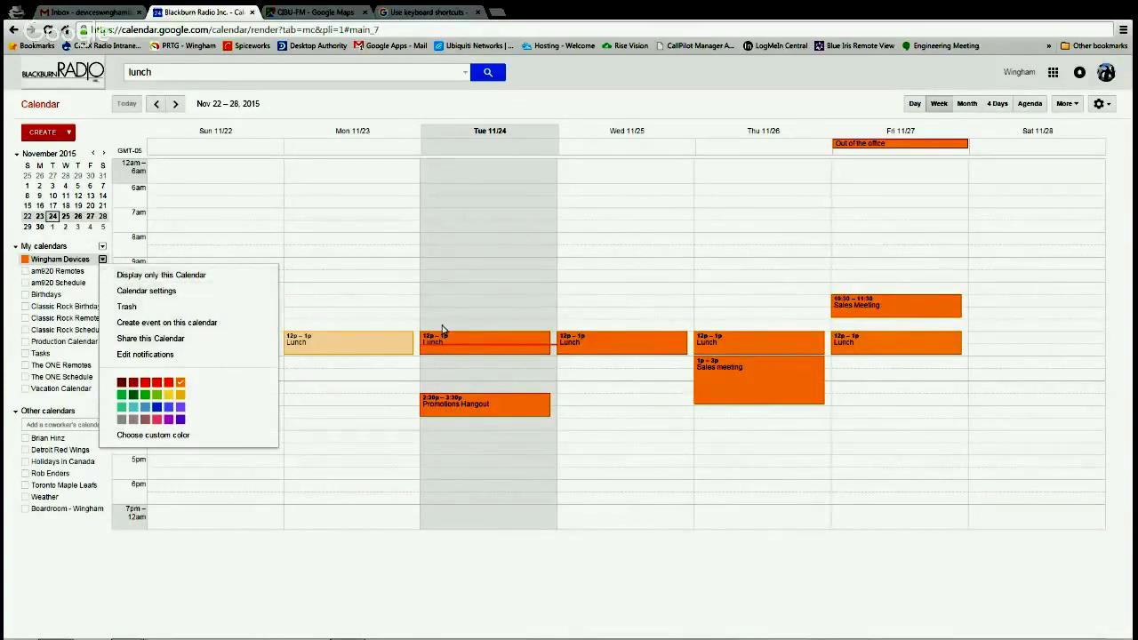
click(139, 341)
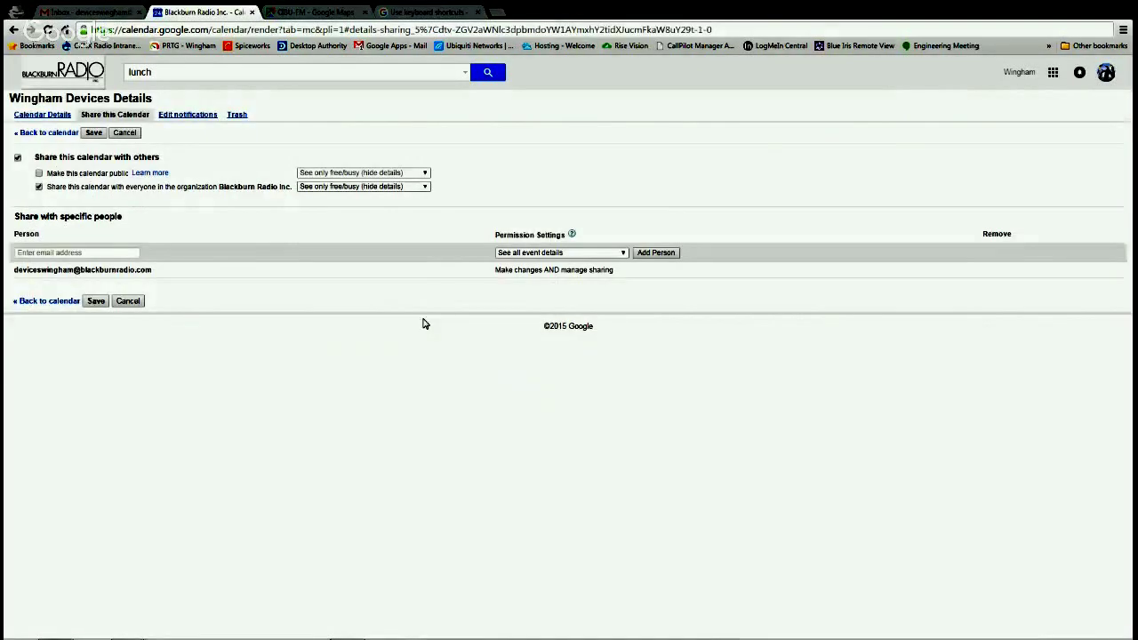
click(40, 253)
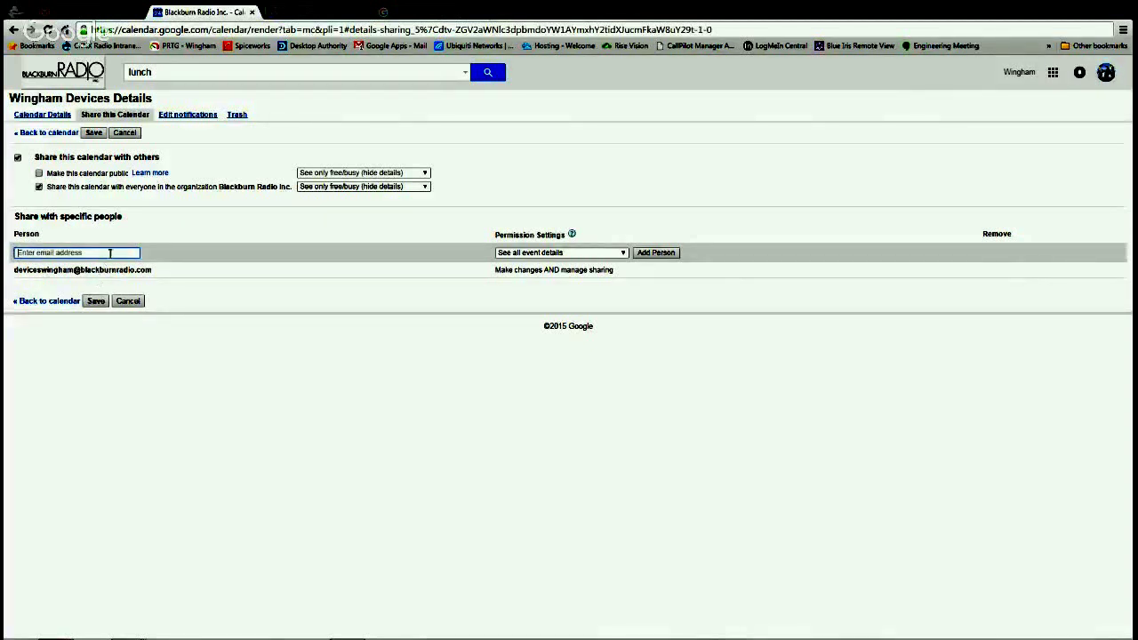
click(623, 253)
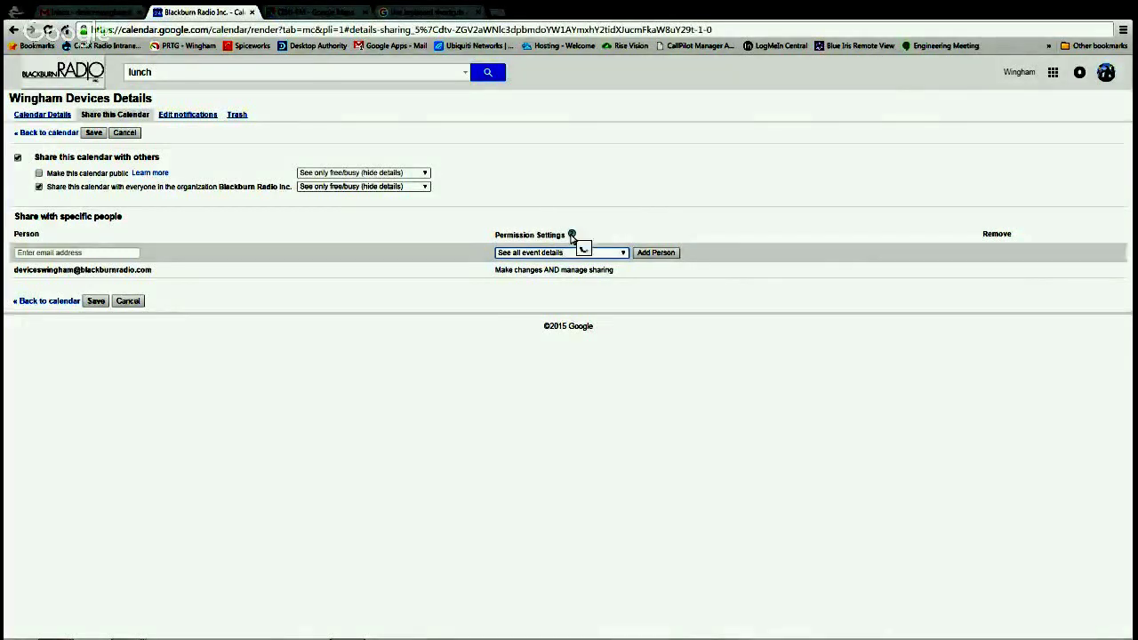
click(792, 261)
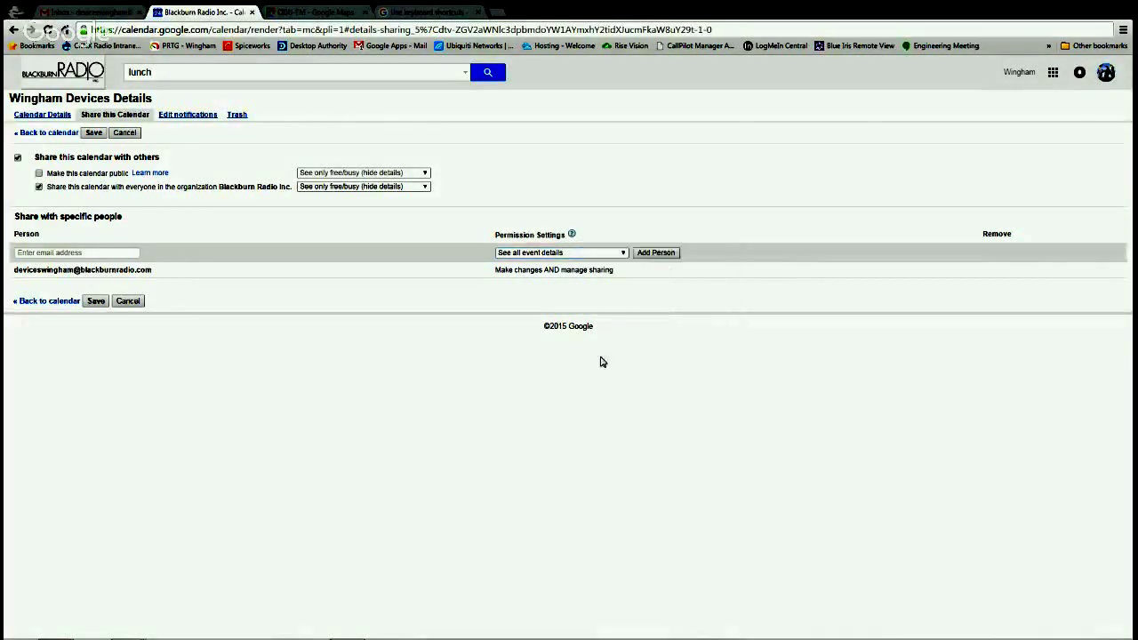
click(549, 256)
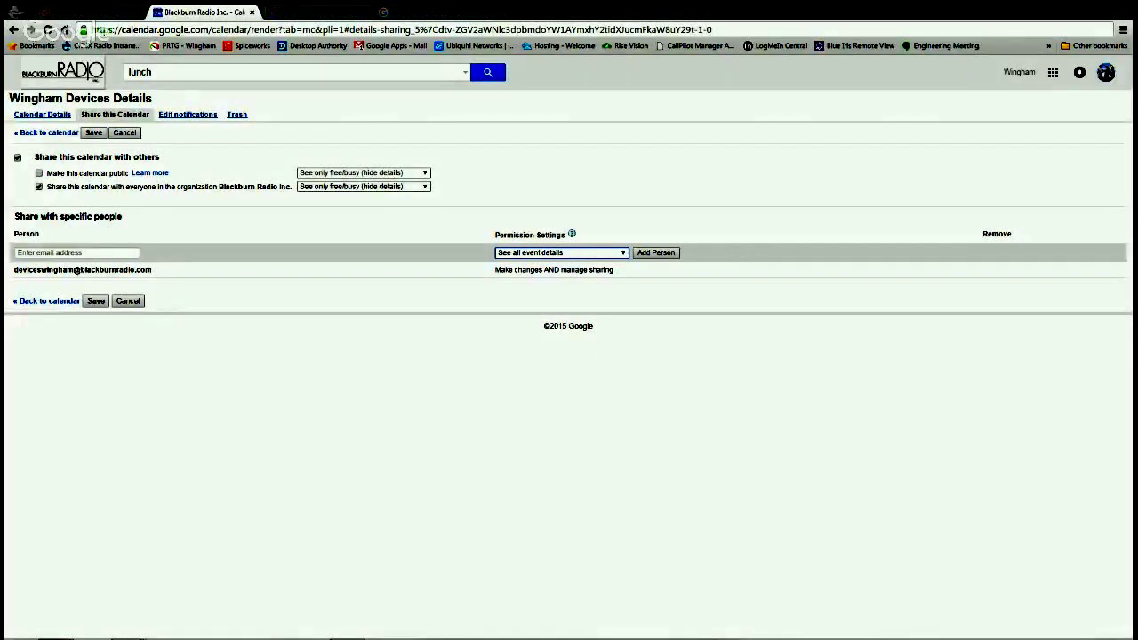
click(588, 443)
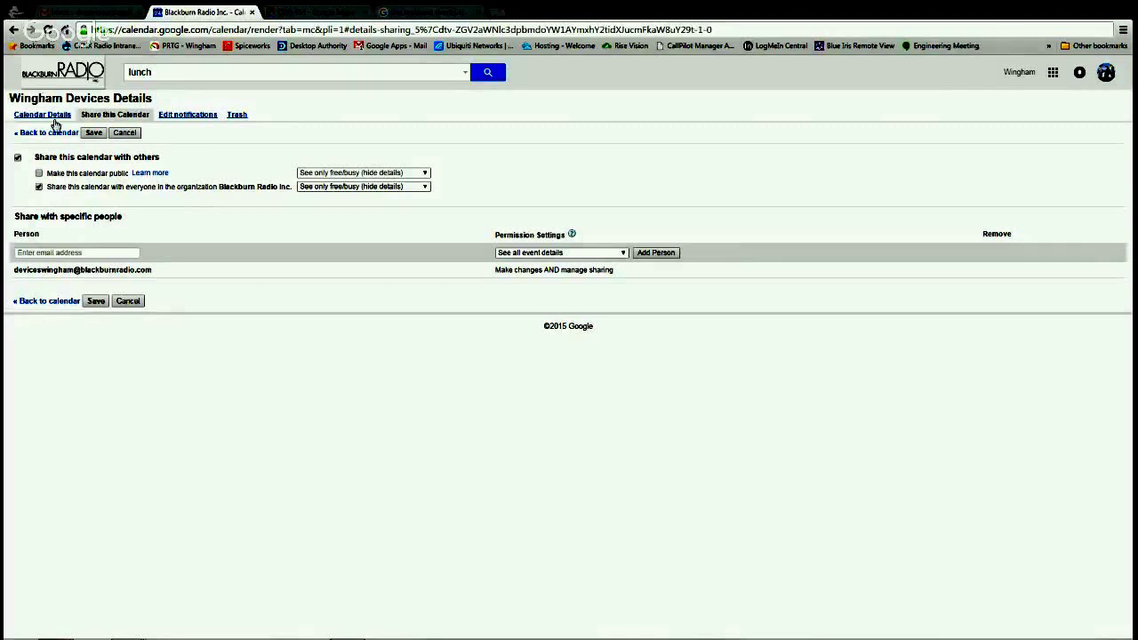
click(13, 30)
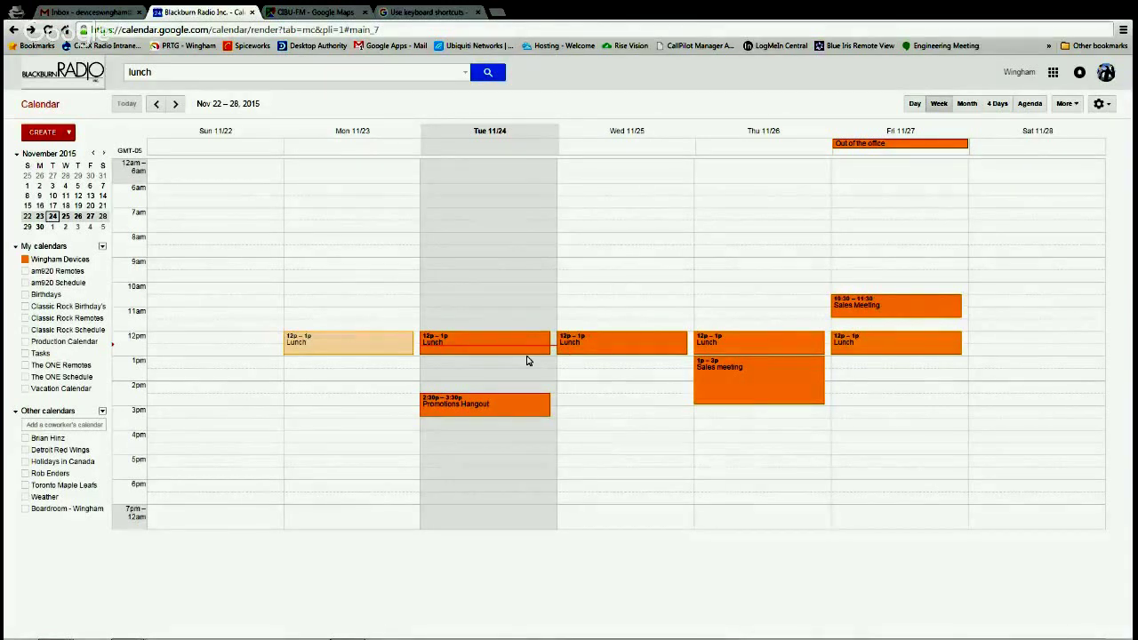
- Open the Wingham Devices calendar details, leave them without saving and bring up that calendar's options again
click(102, 259)
click(133, 291)
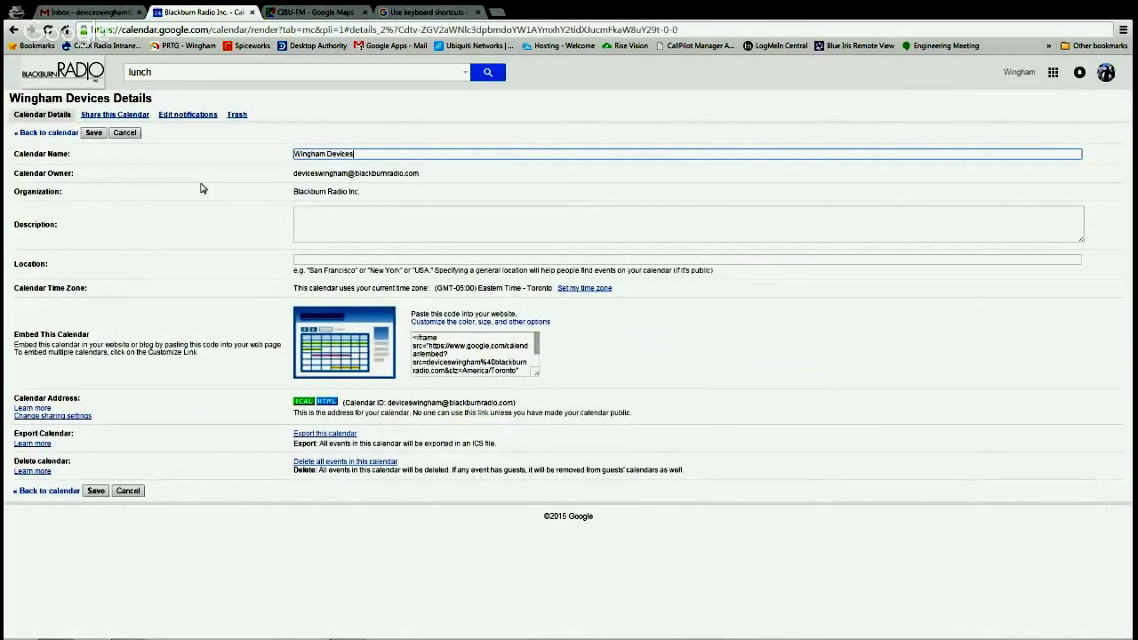
click(124, 134)
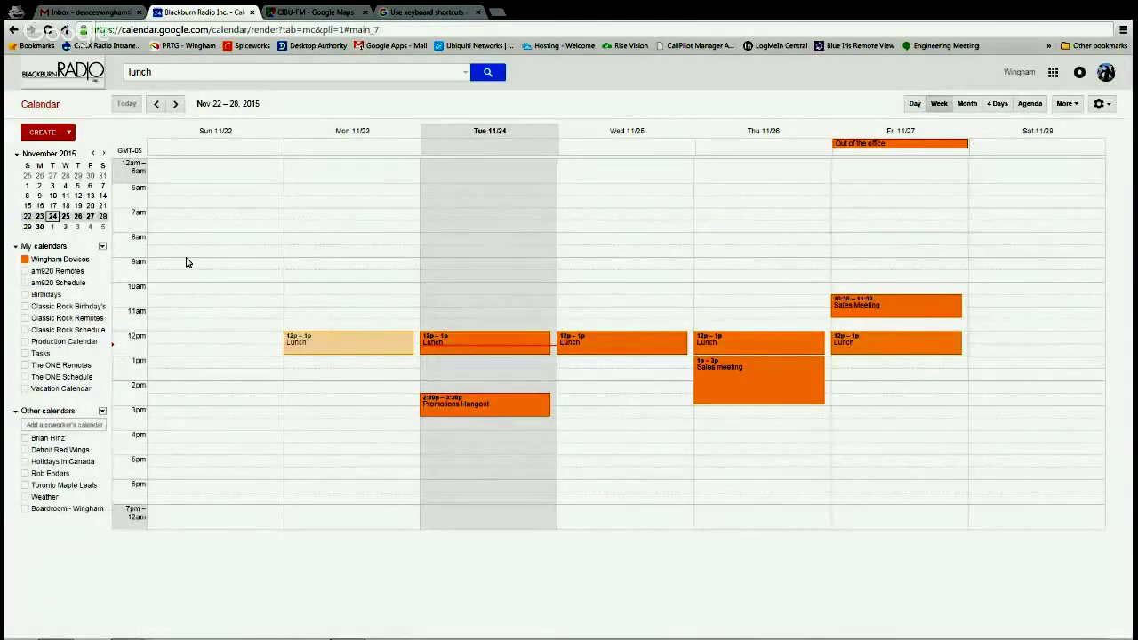
click(103, 260)
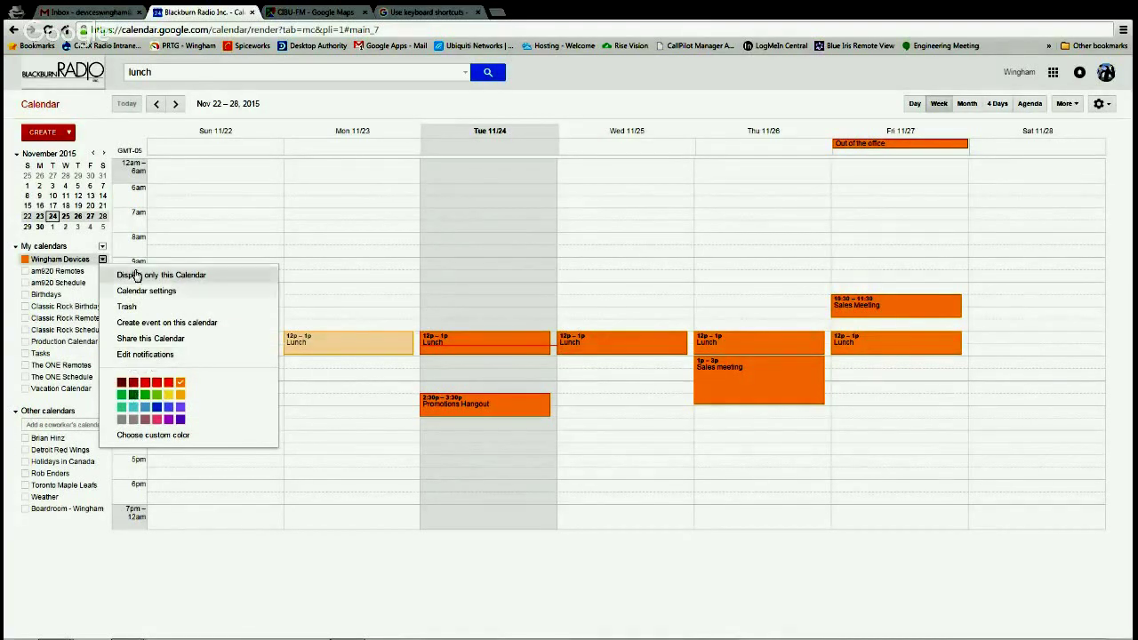
- Show all the remaining calendars under My calendars, from am920 Remotes through Vacation Calendar
click(26, 287)
click(25, 282)
click(25, 294)
click(25, 306)
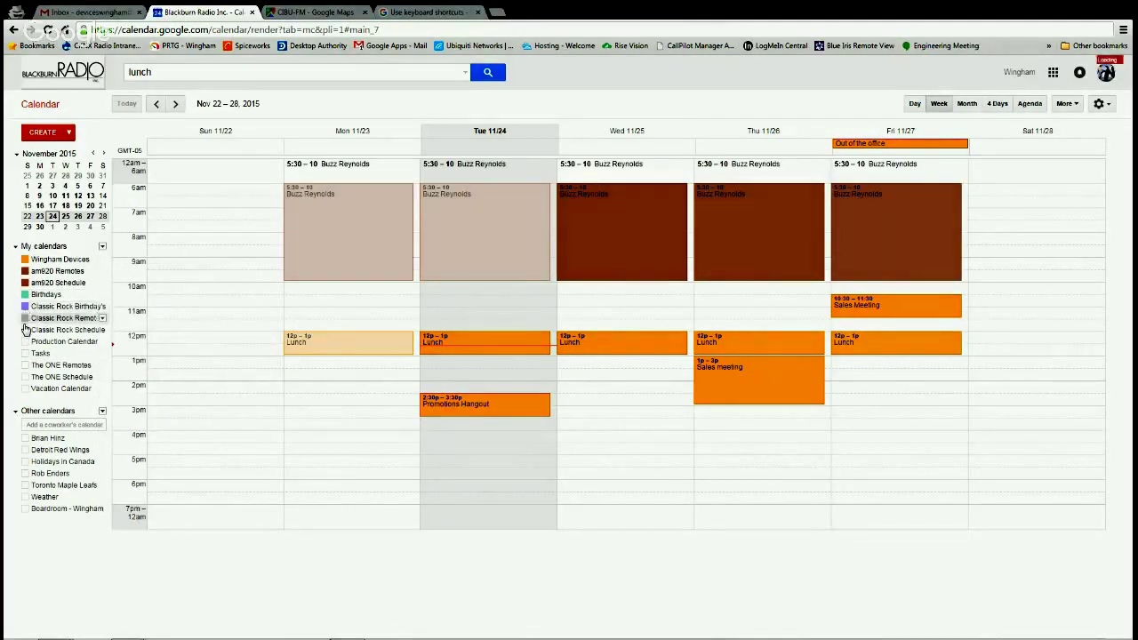
click(25, 330)
click(25, 354)
click(25, 342)
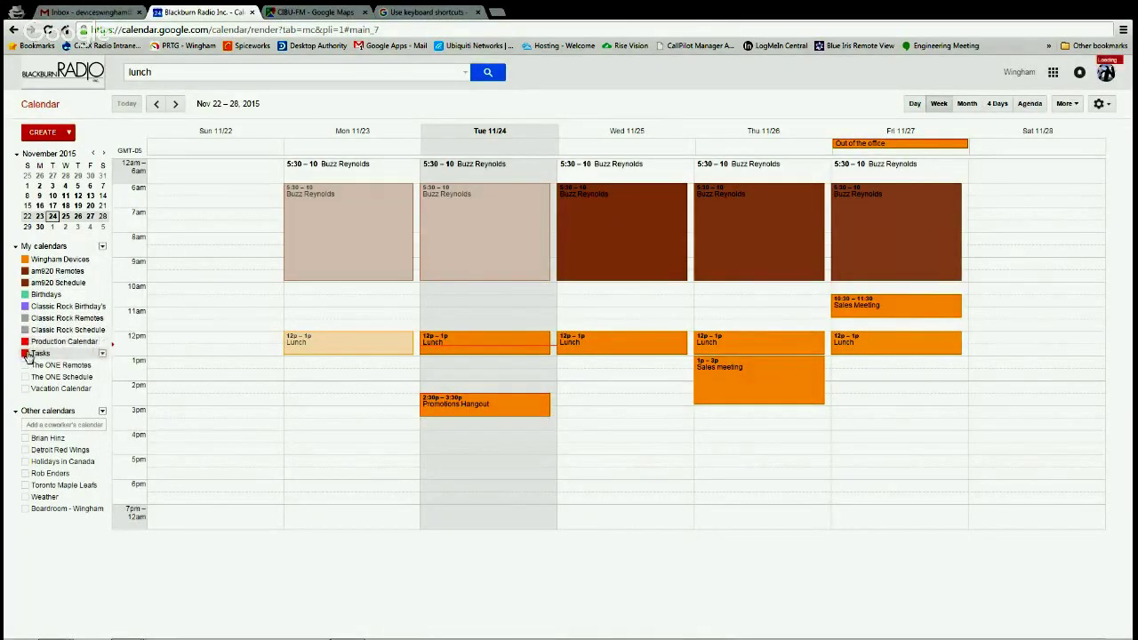
click(25, 366)
click(25, 378)
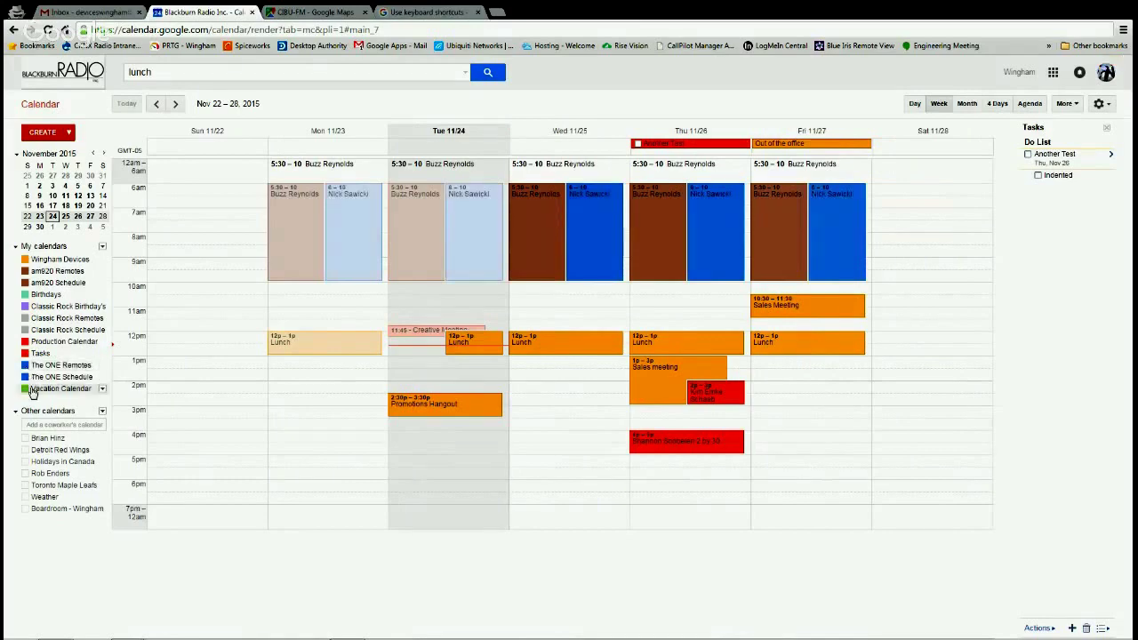
click(25, 389)
- Show every calendar under Other calendars, including the coworkers, hockey teams, Holidays in Canada, Weather and Boardroom - Wingham
click(25, 438)
click(25, 450)
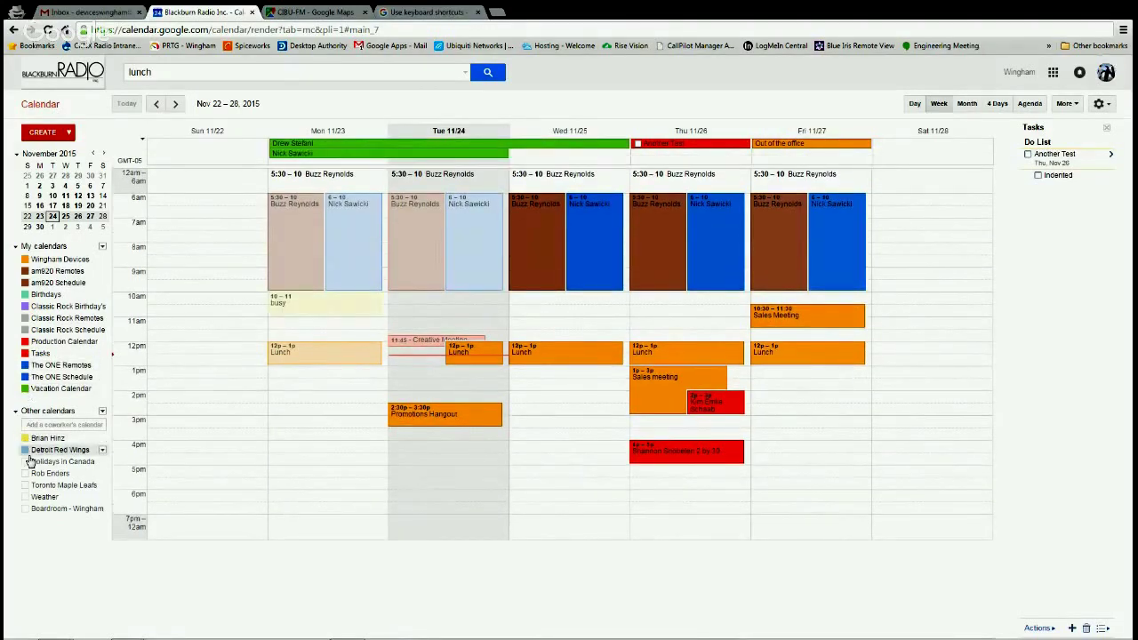
click(24, 461)
click(25, 473)
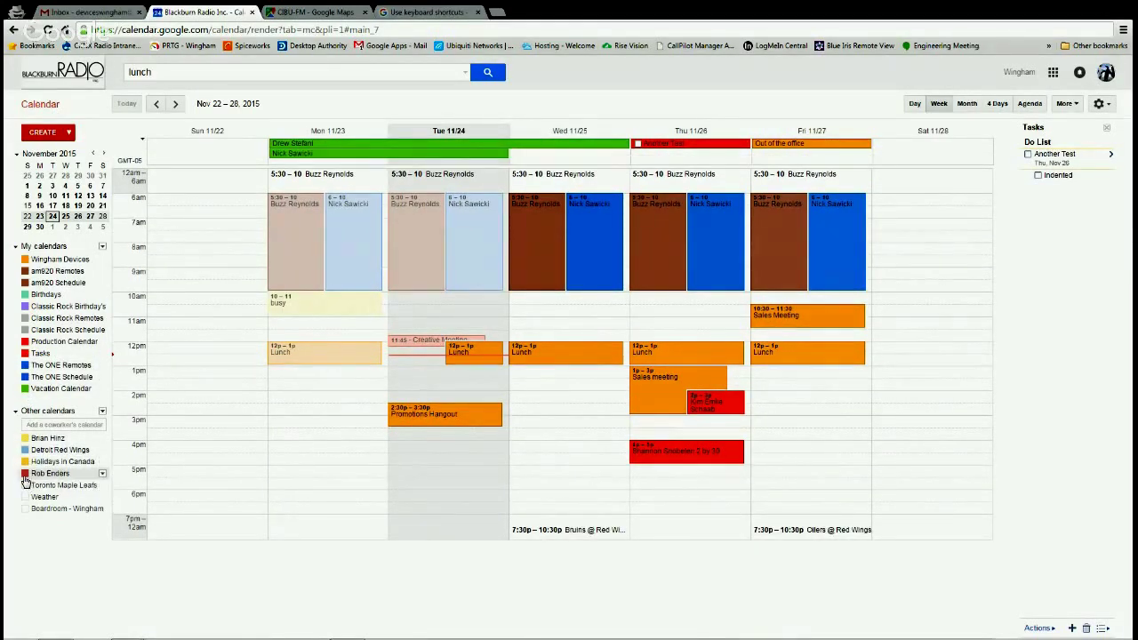
click(24, 488)
click(24, 498)
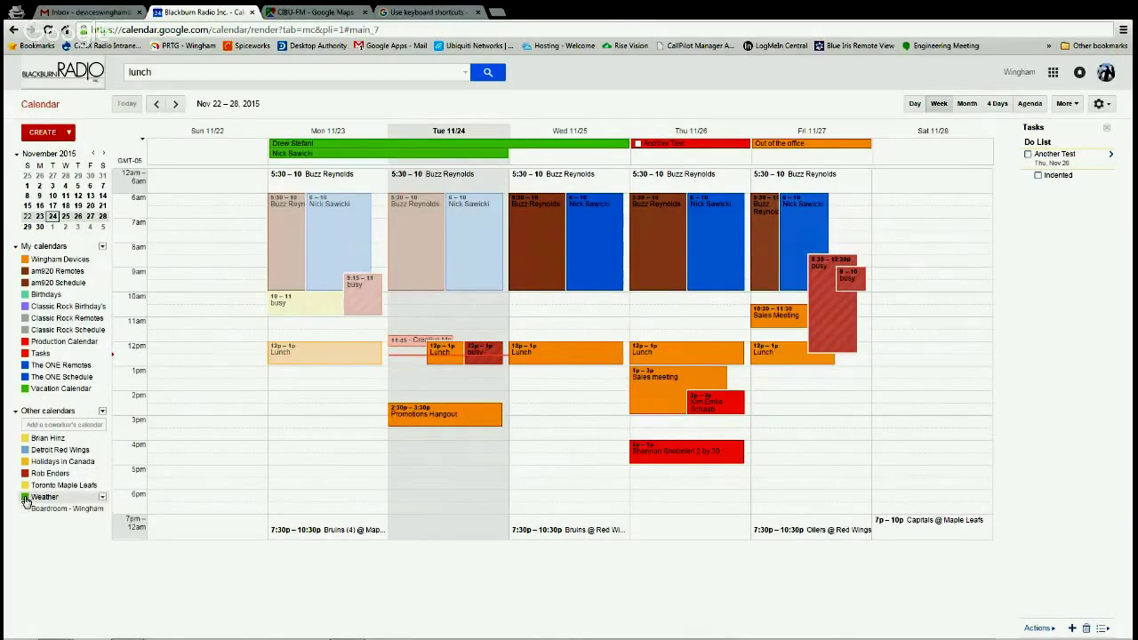
click(25, 510)
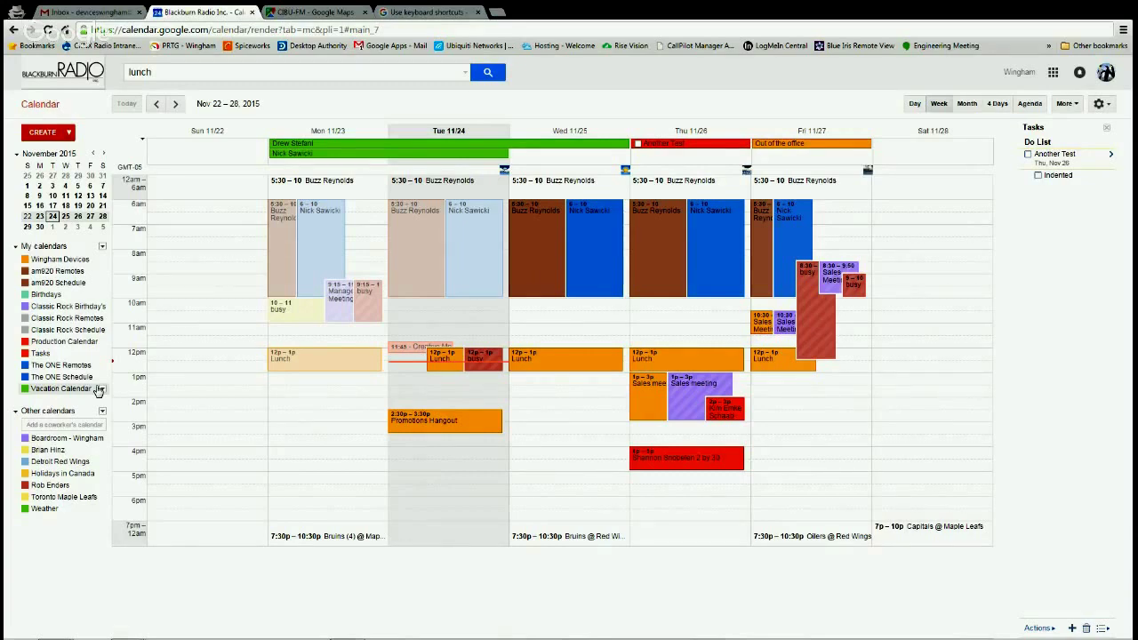
- Browse the Calendar Labs features, enable the Next meeting lab and save the settings
click(1099, 105)
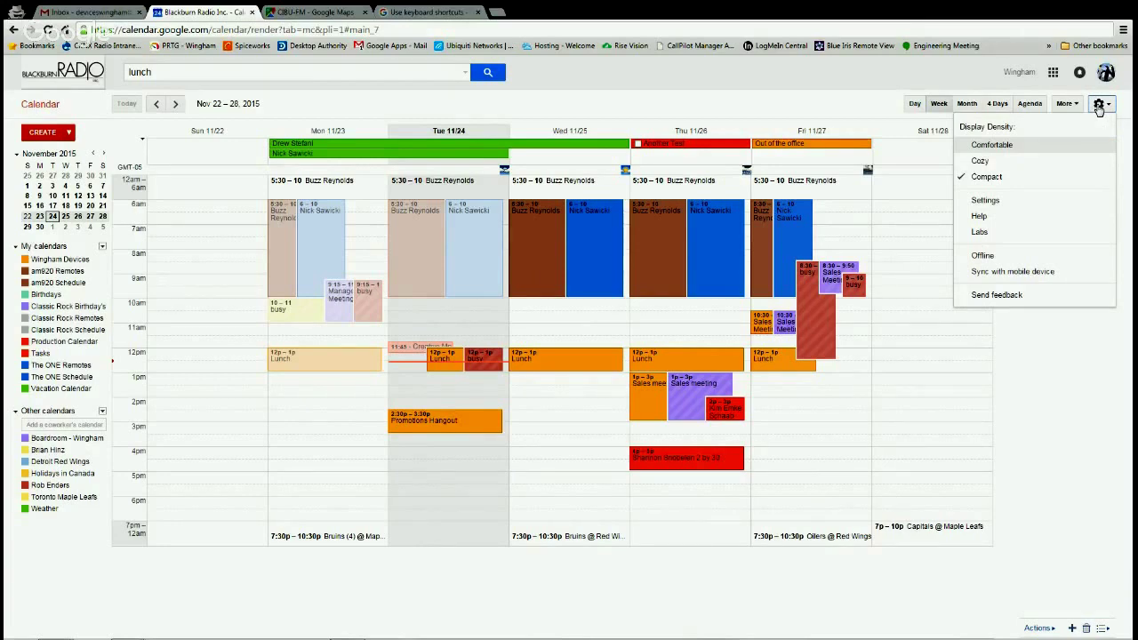
click(979, 235)
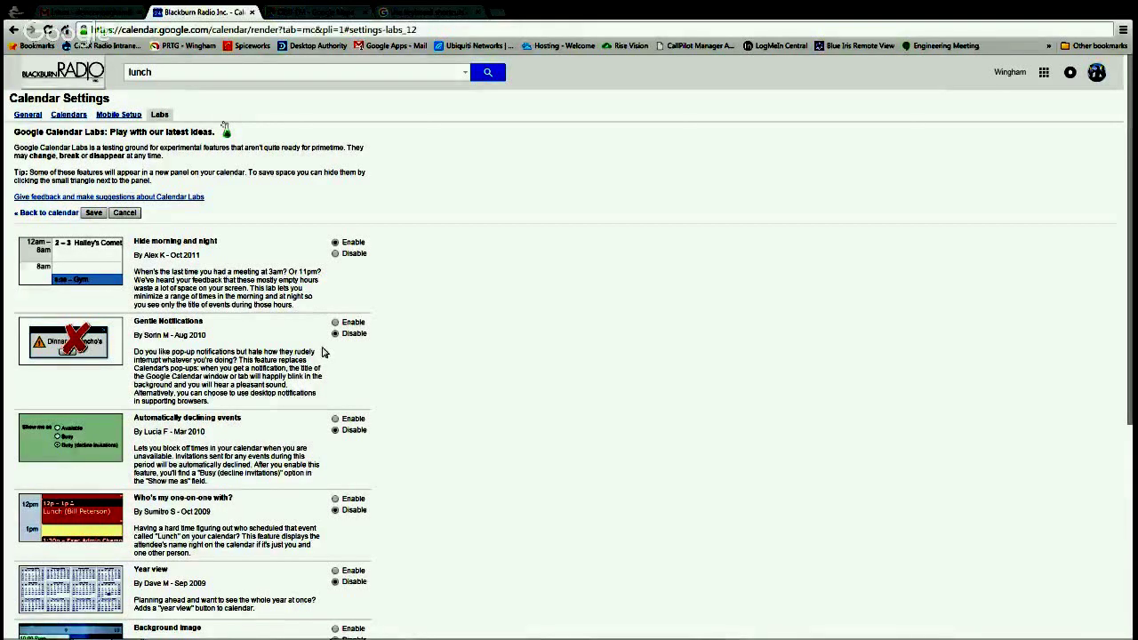
scroll(313, 220, down, 3)
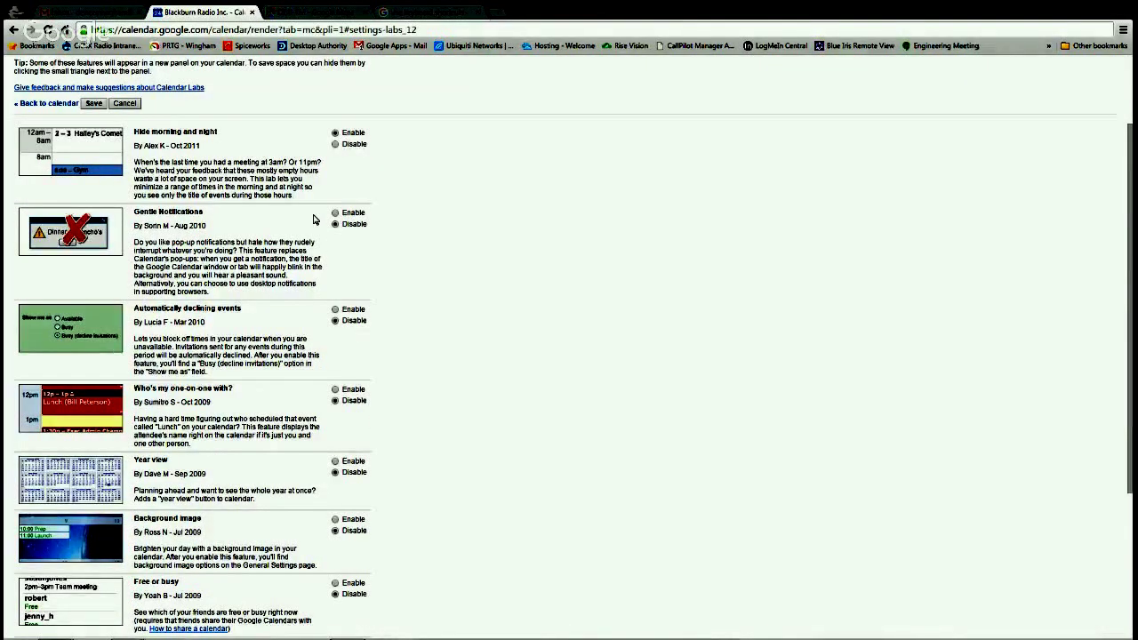
scroll(314, 220, down, 6)
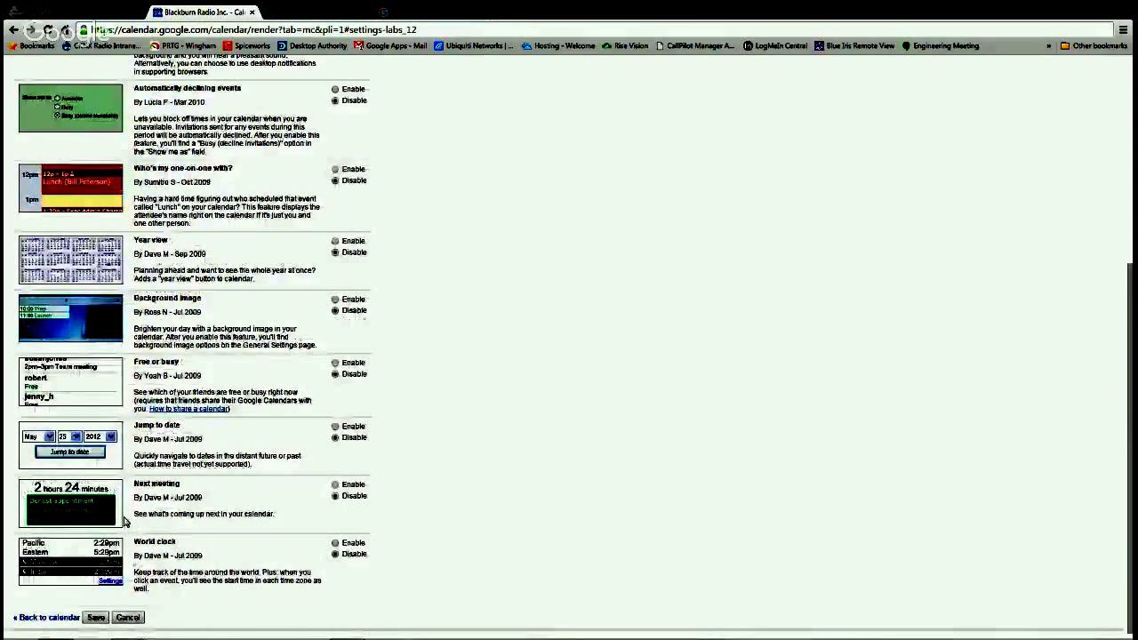
click(335, 485)
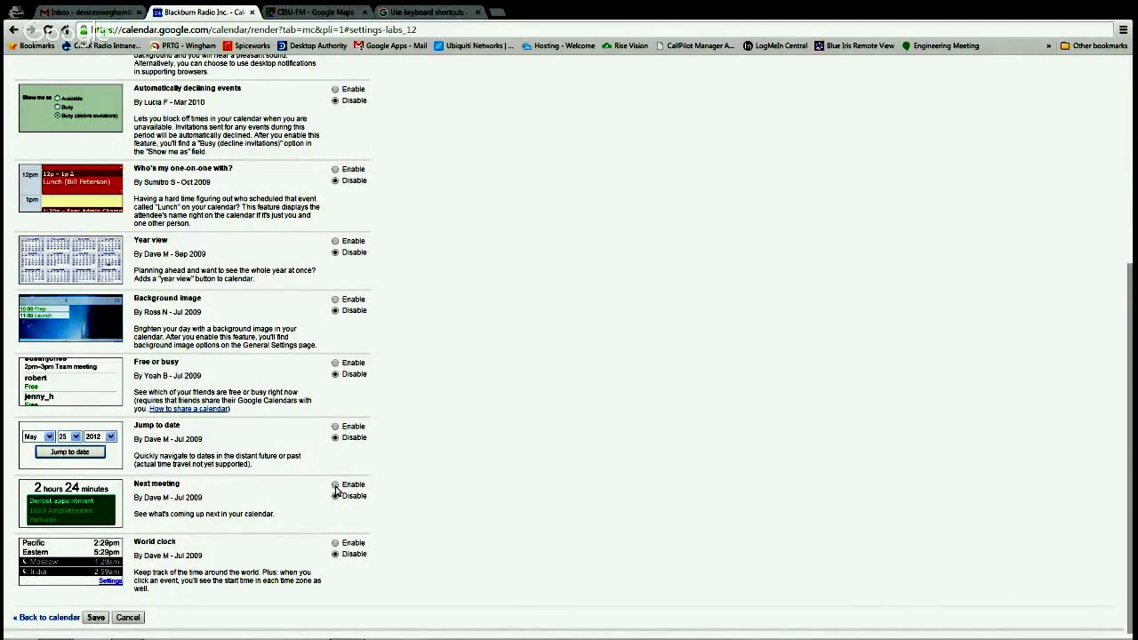
click(96, 618)
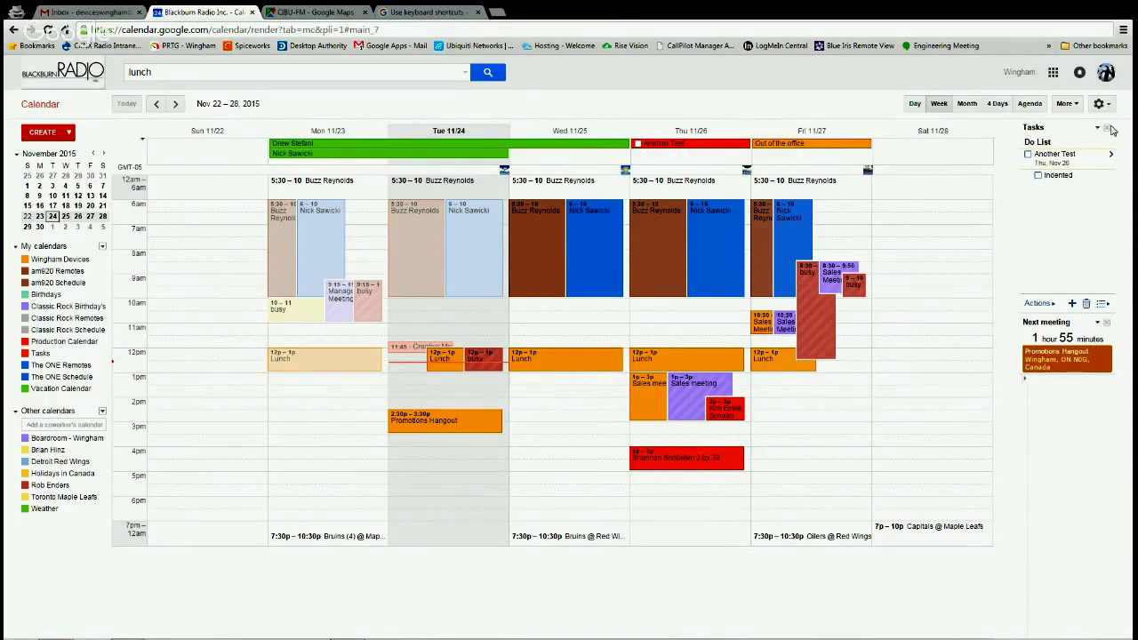
- Close the Next meeting gadget, and hide the Tasks calendar and show it again
click(1107, 325)
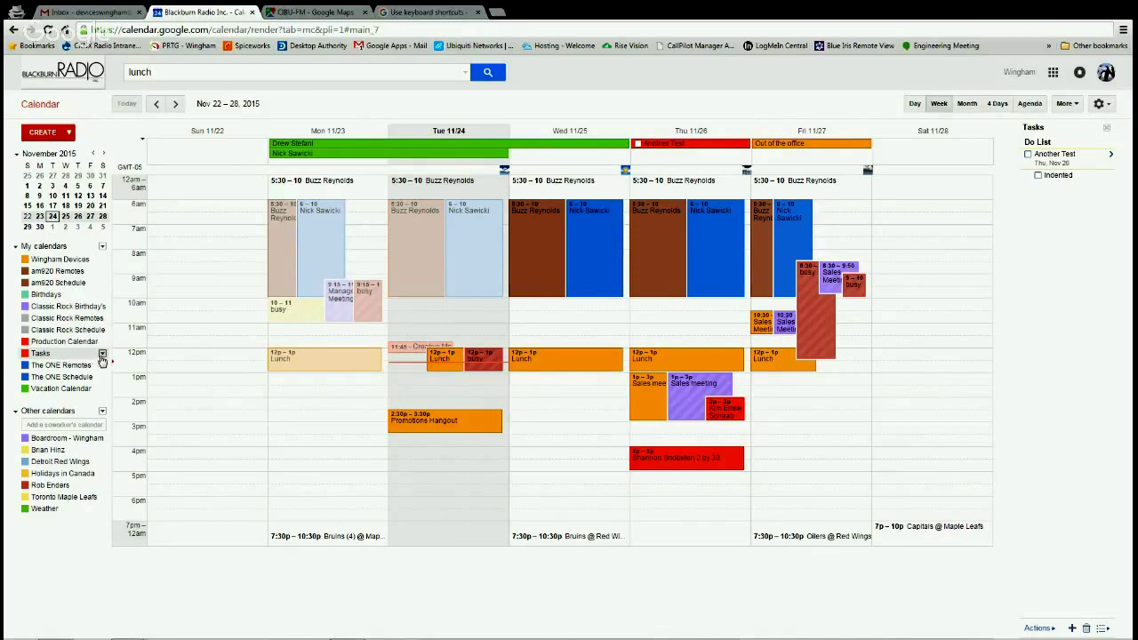
click(25, 355)
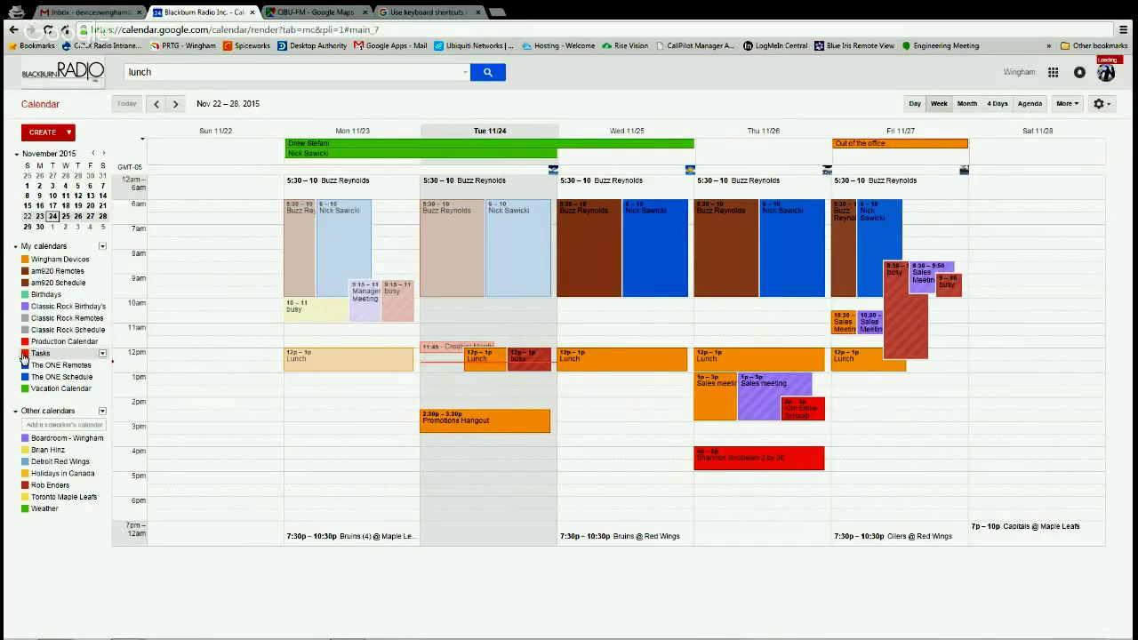
click(25, 353)
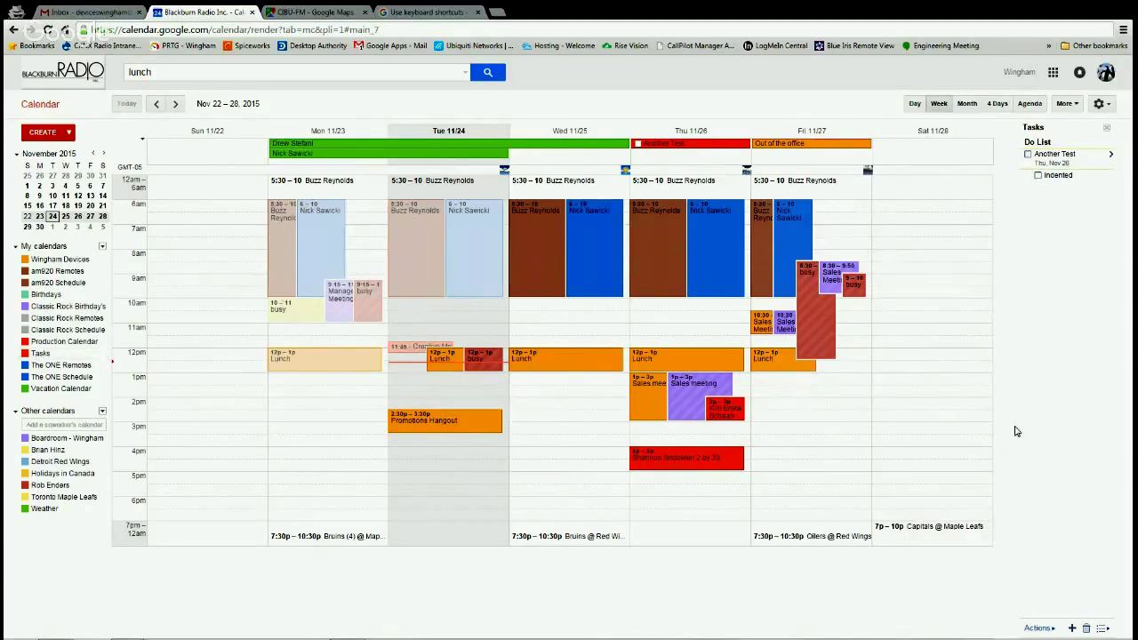
- View the tasks in Devices Wingham's list and the Do List, ending on the Don't Do List
click(1073, 189)
click(1059, 156)
click(1102, 629)
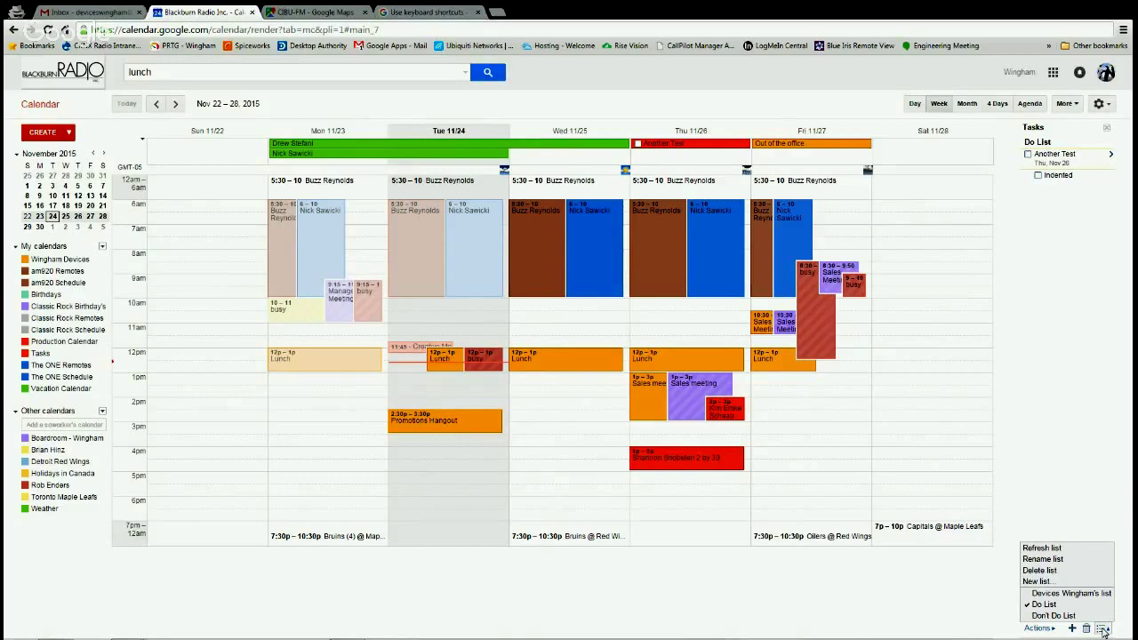
click(1072, 593)
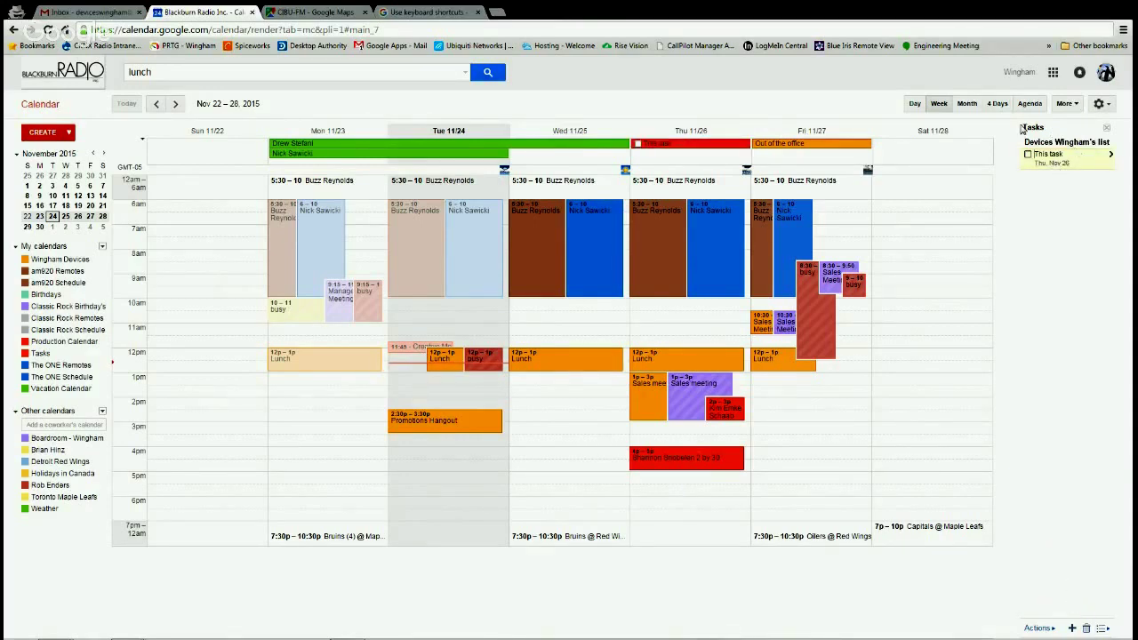
click(1103, 629)
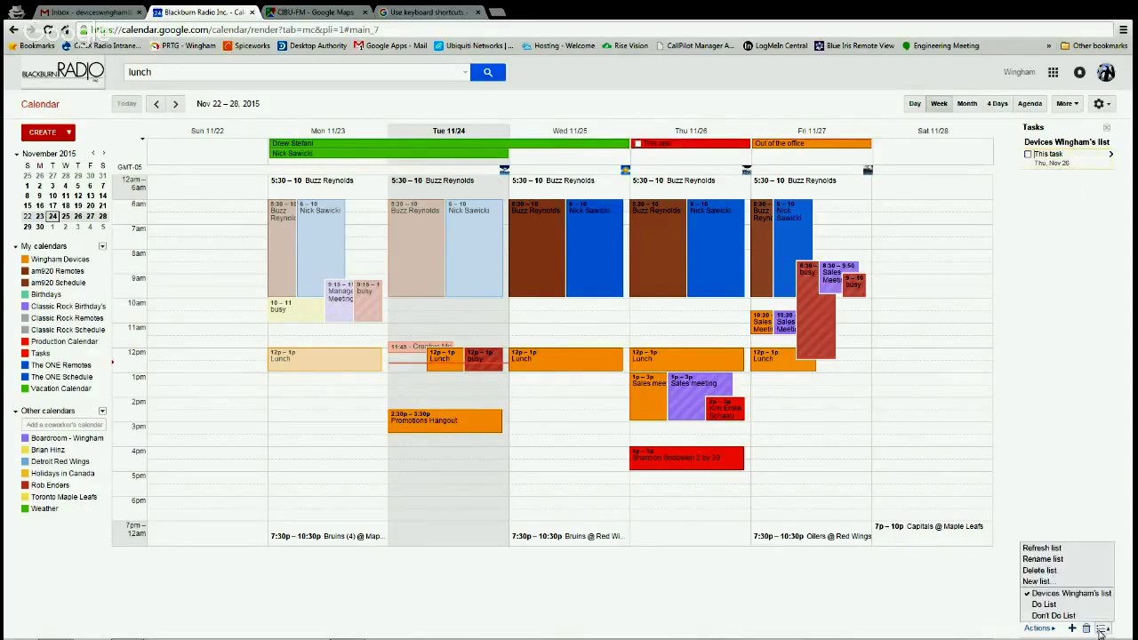
click(1046, 605)
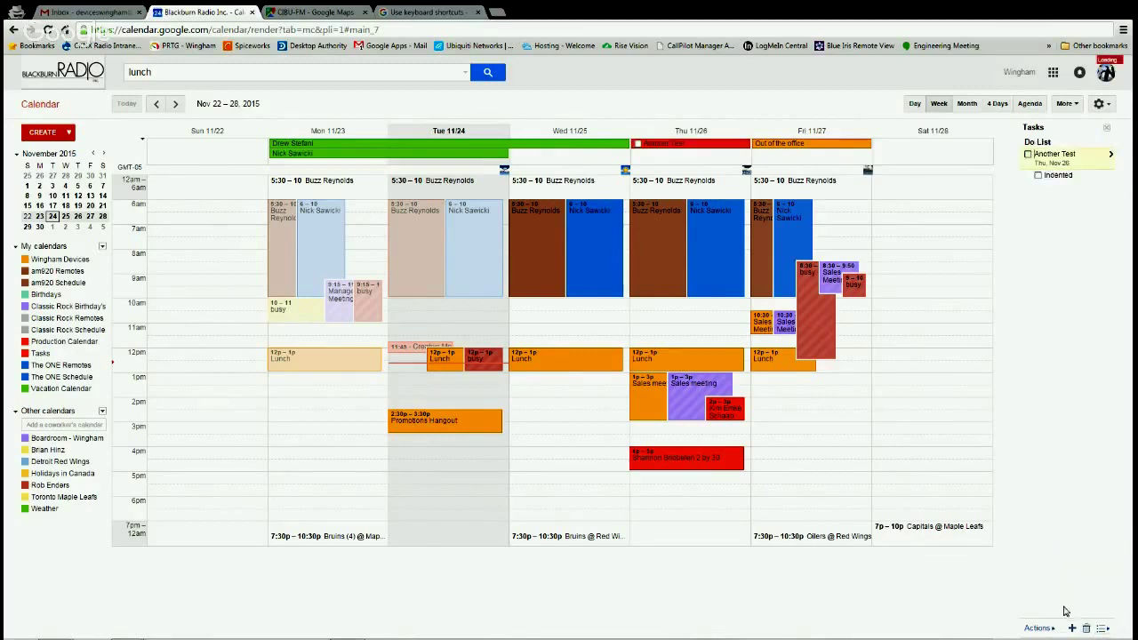
click(1103, 628)
click(1067, 616)
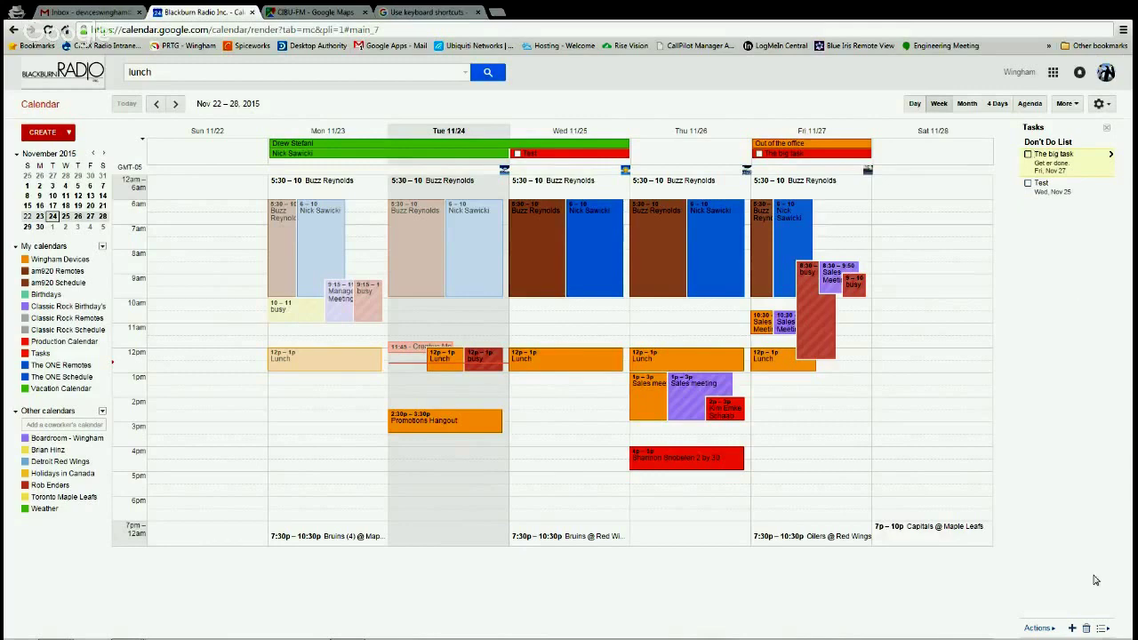
- Remove the due date from The big task in the Don't Do List and return to the list
click(1101, 629)
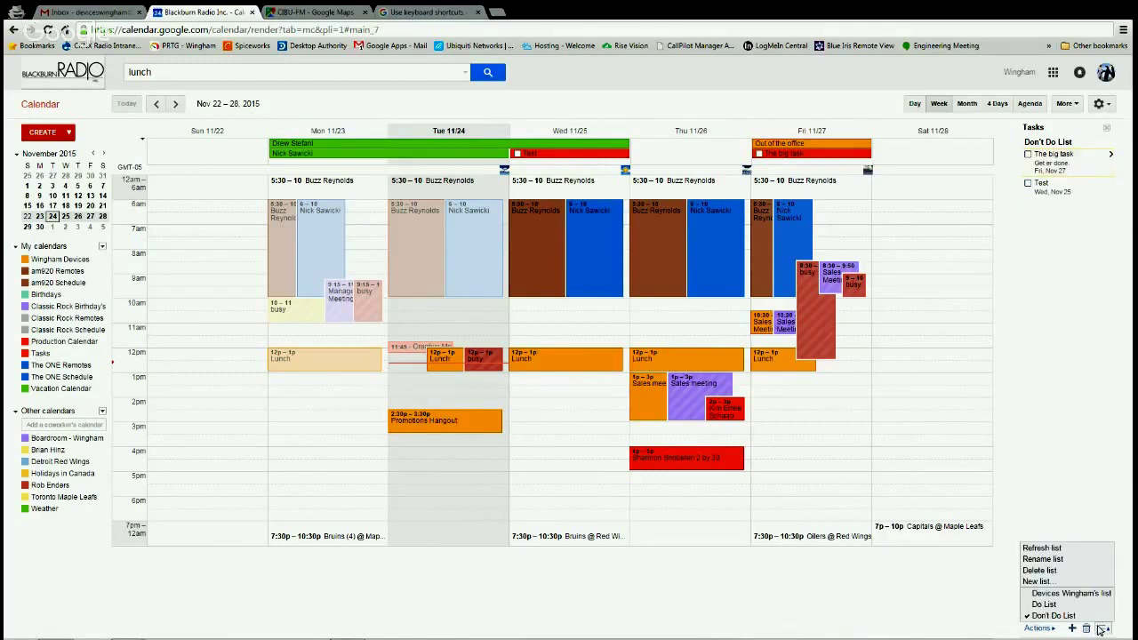
click(1101, 629)
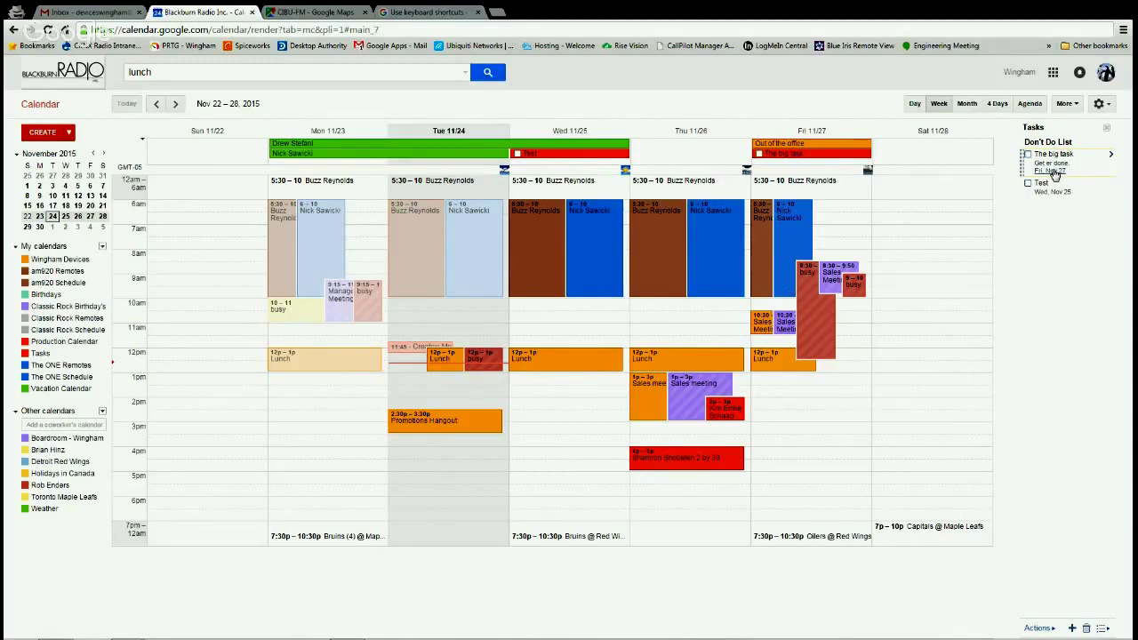
click(1111, 154)
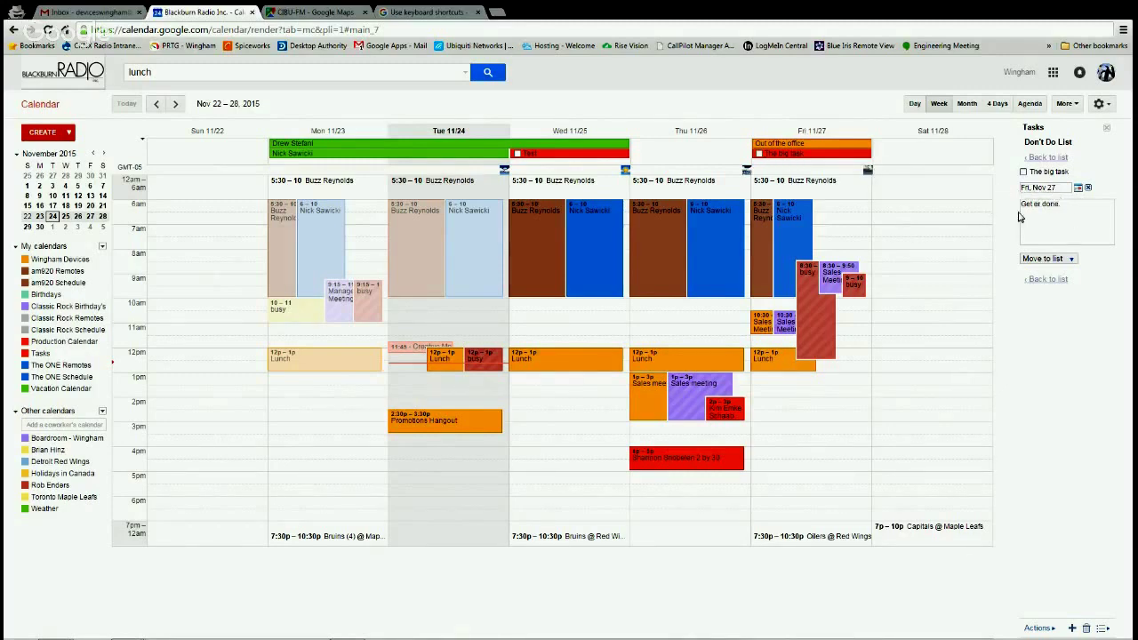
click(1087, 188)
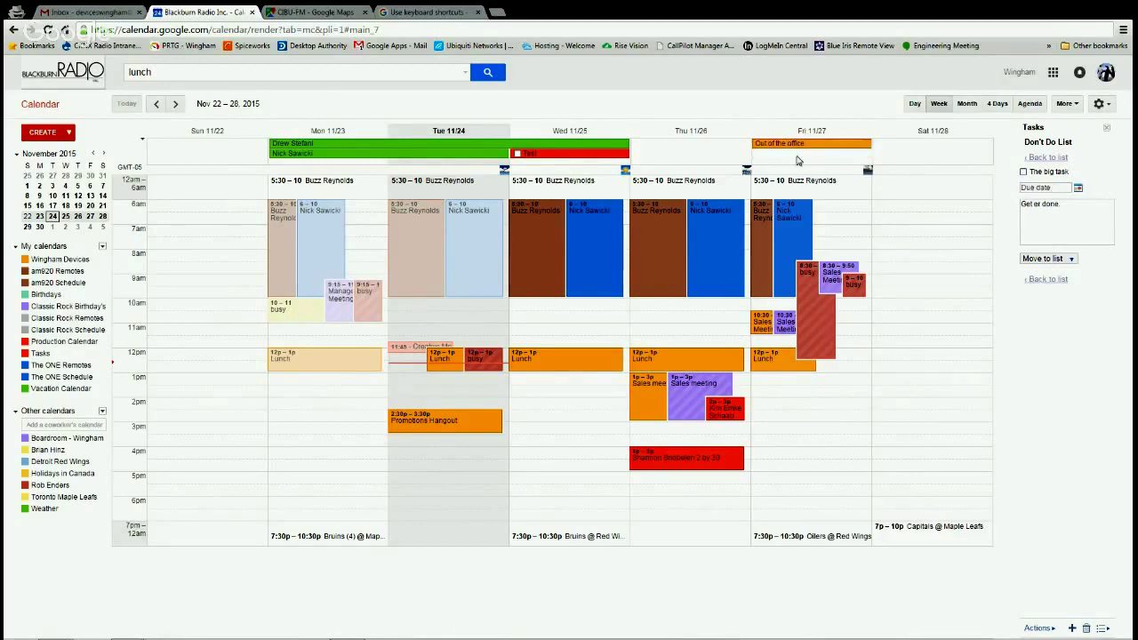
click(1054, 157)
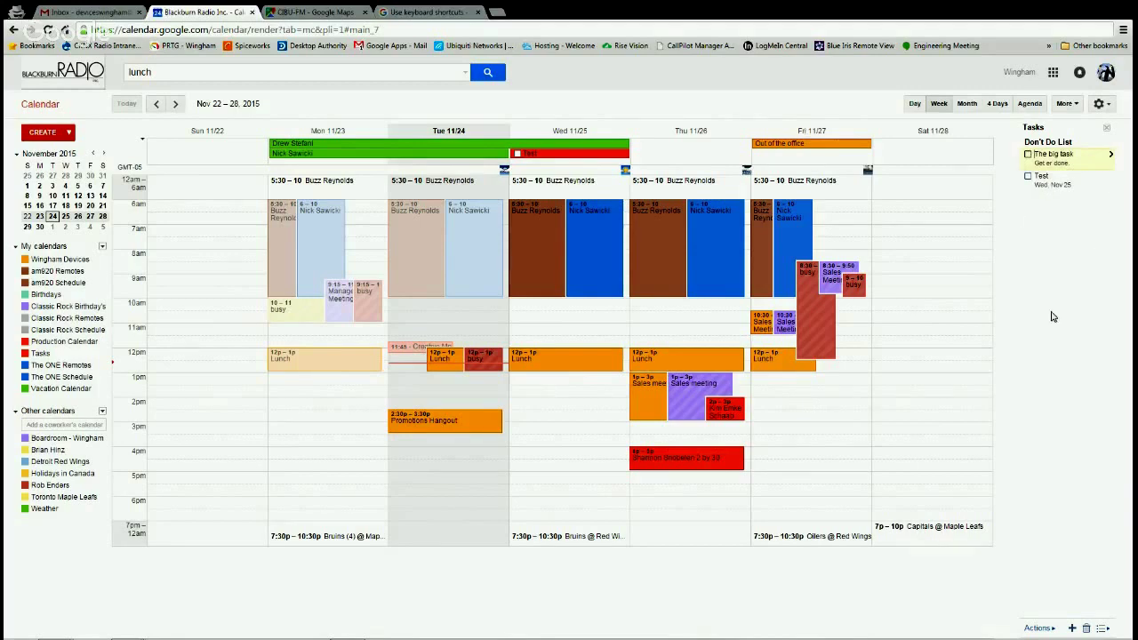
- Move The big task below Test in the Don't Do List and discard the blank task
drag(1022, 155, 1025, 194)
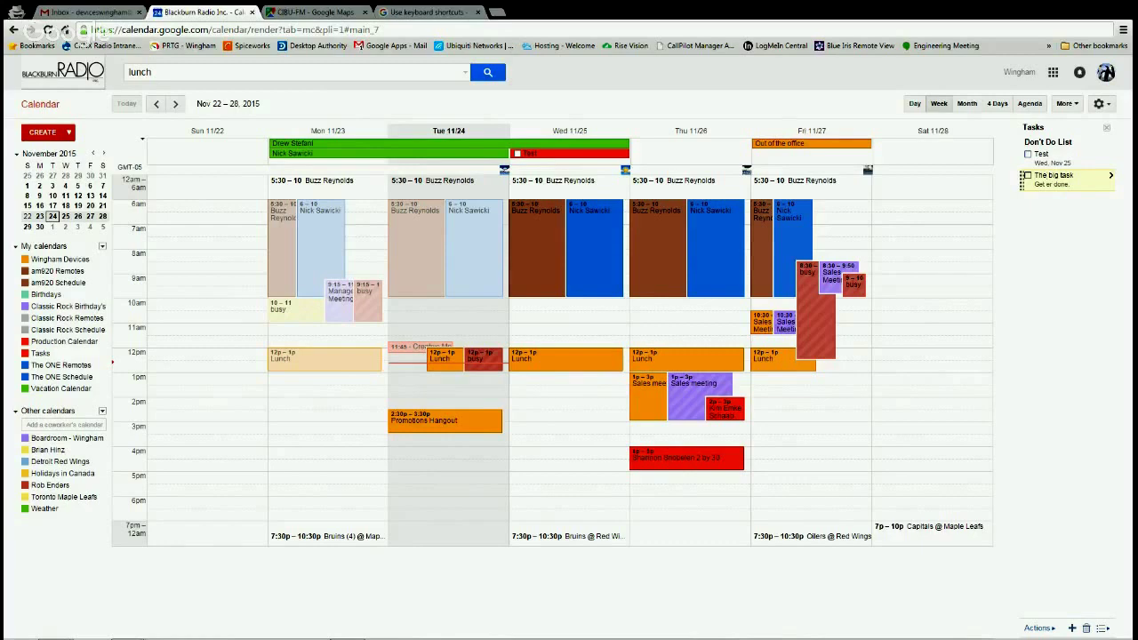
click(1036, 474)
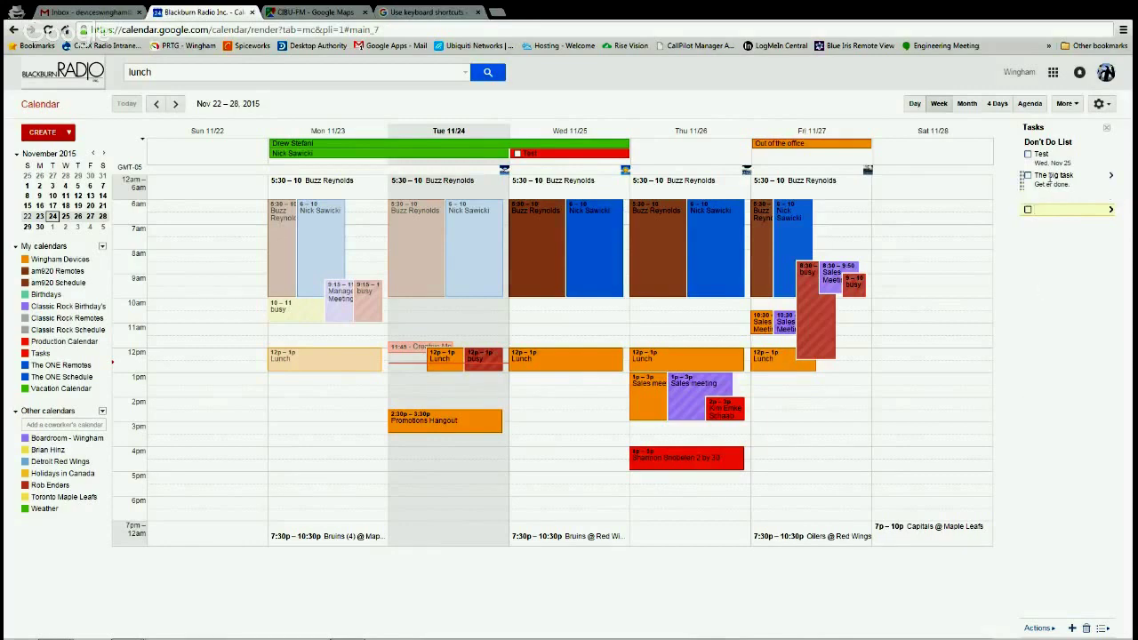
key(BackSpace)
- Indent The big task under Test and mark it as completed
click(1036, 630)
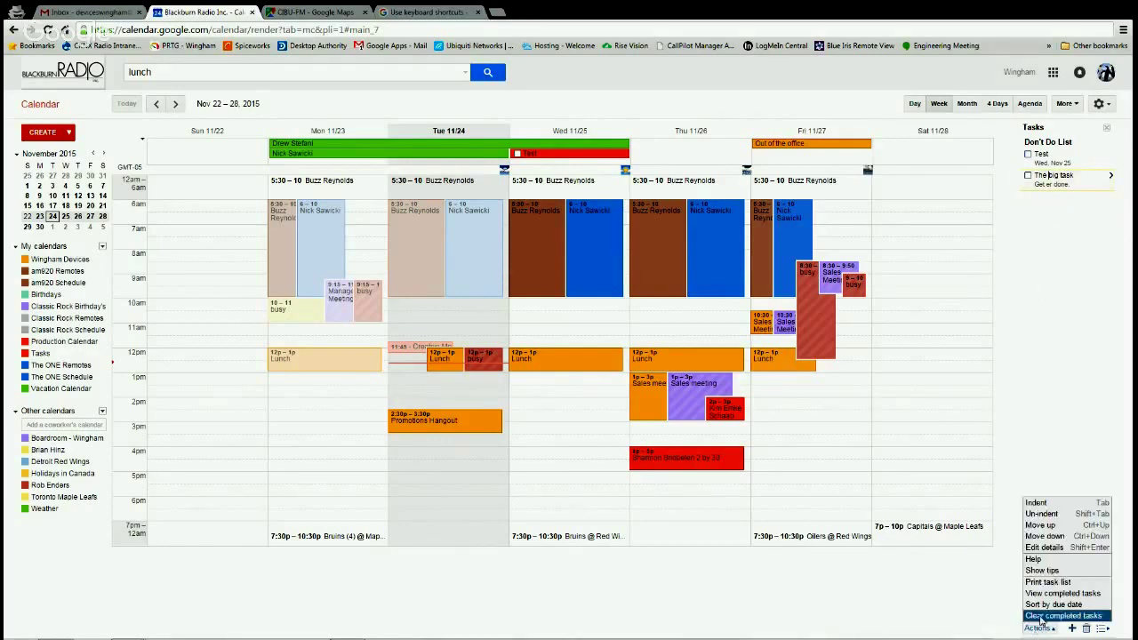
click(1038, 505)
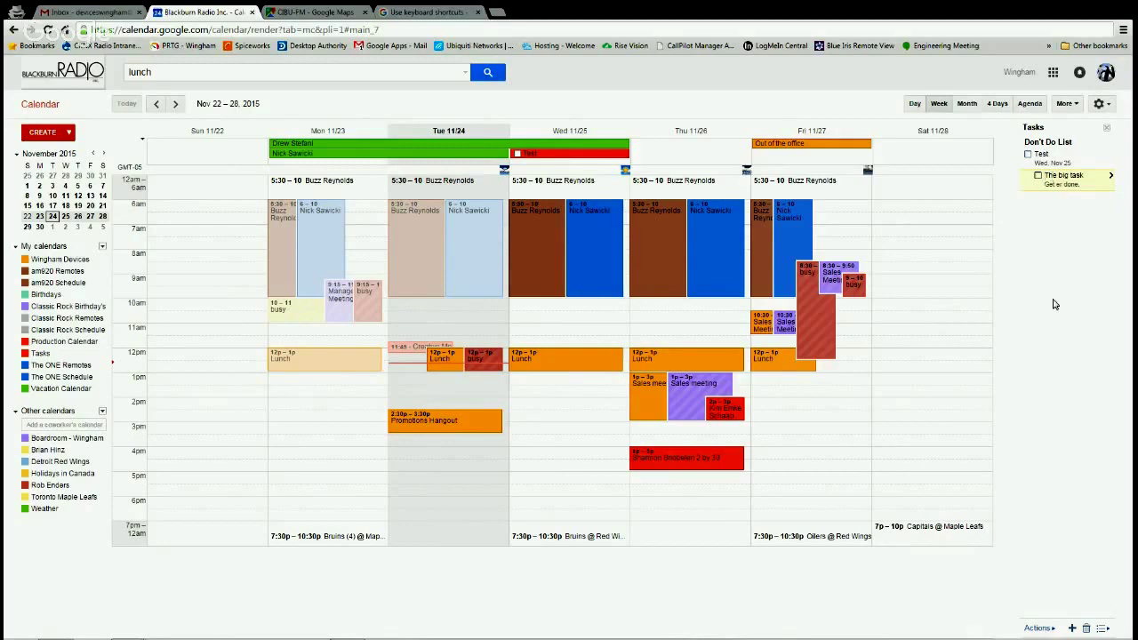
click(1039, 177)
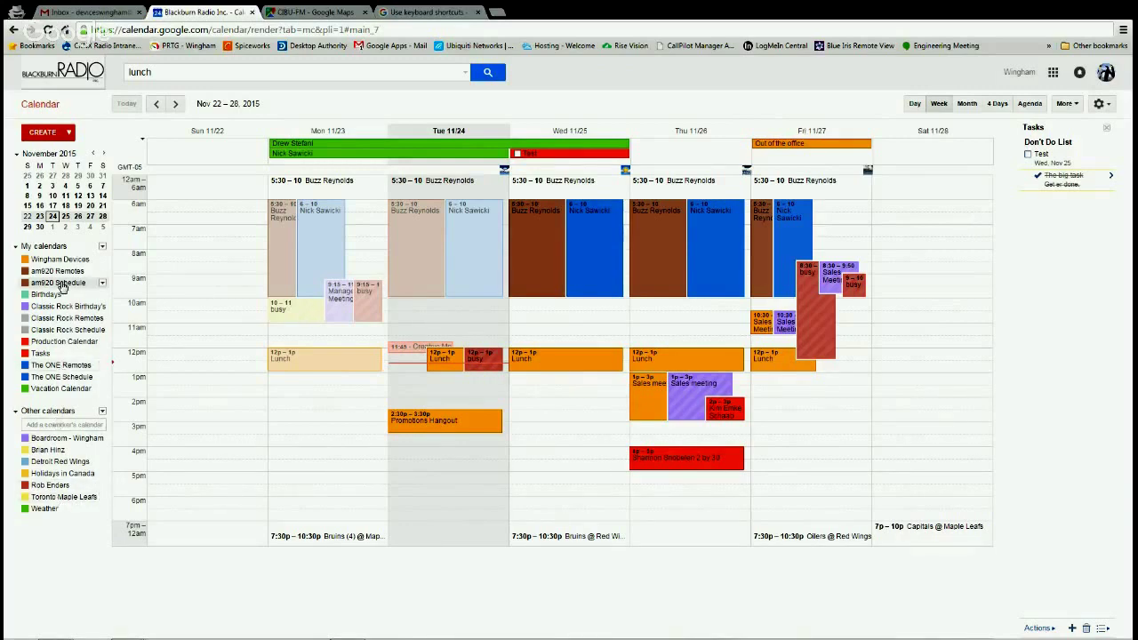
click(102, 307)
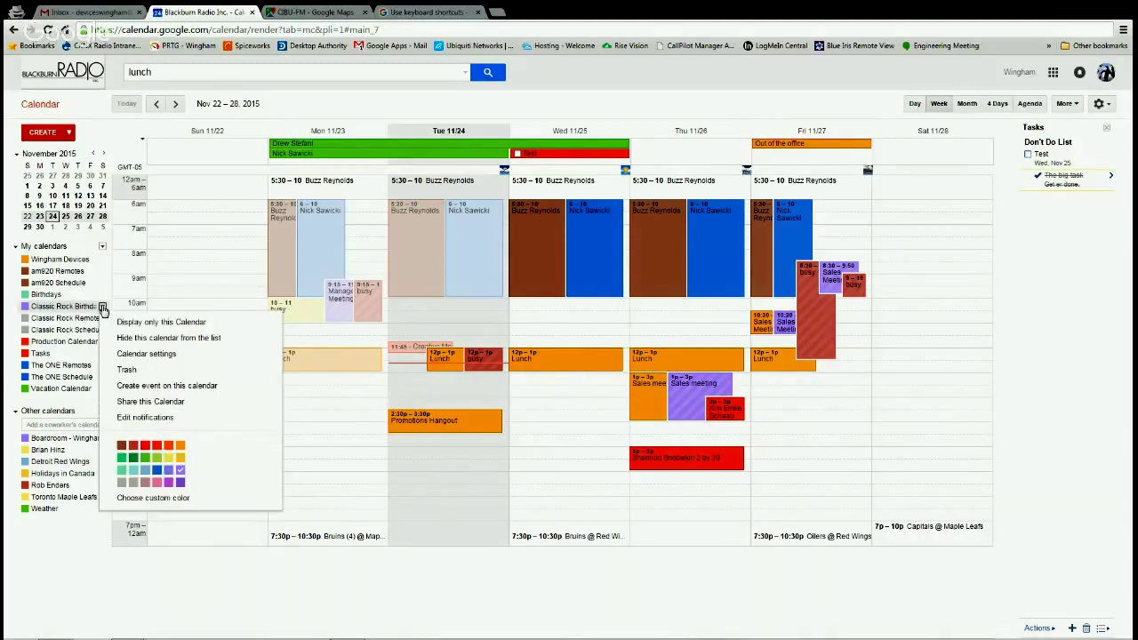
click(140, 356)
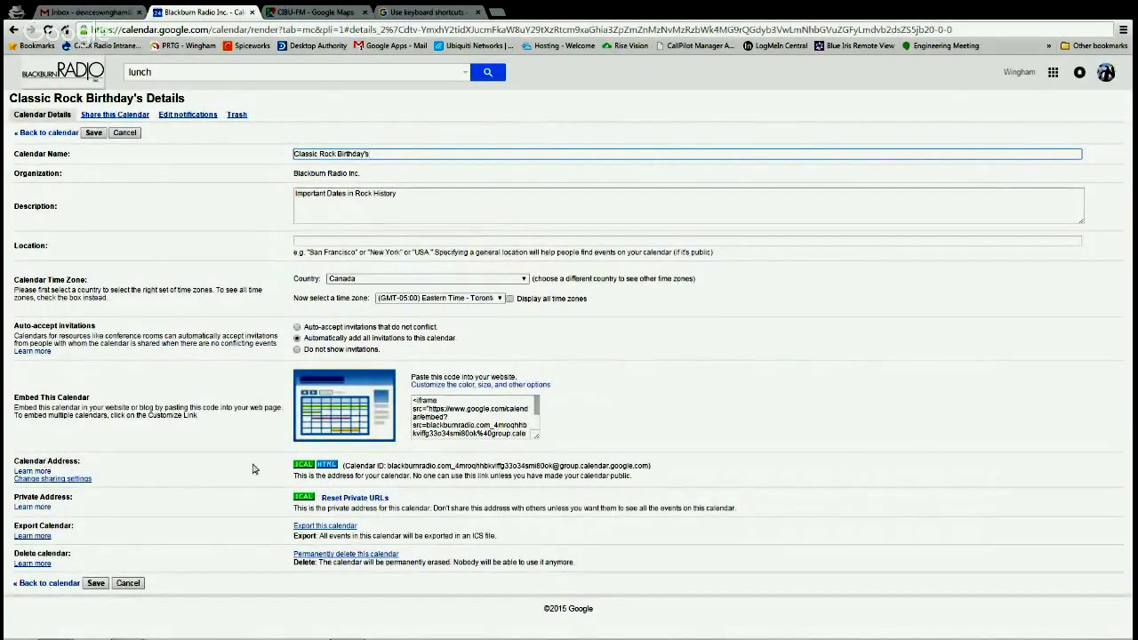
click(328, 466)
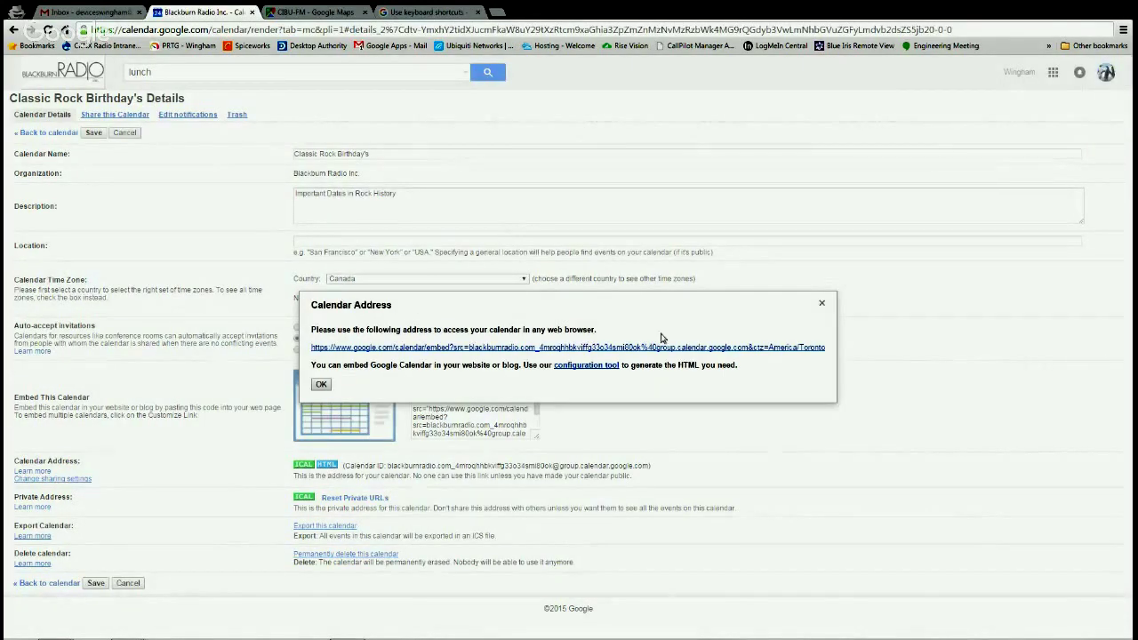
click(508, 348)
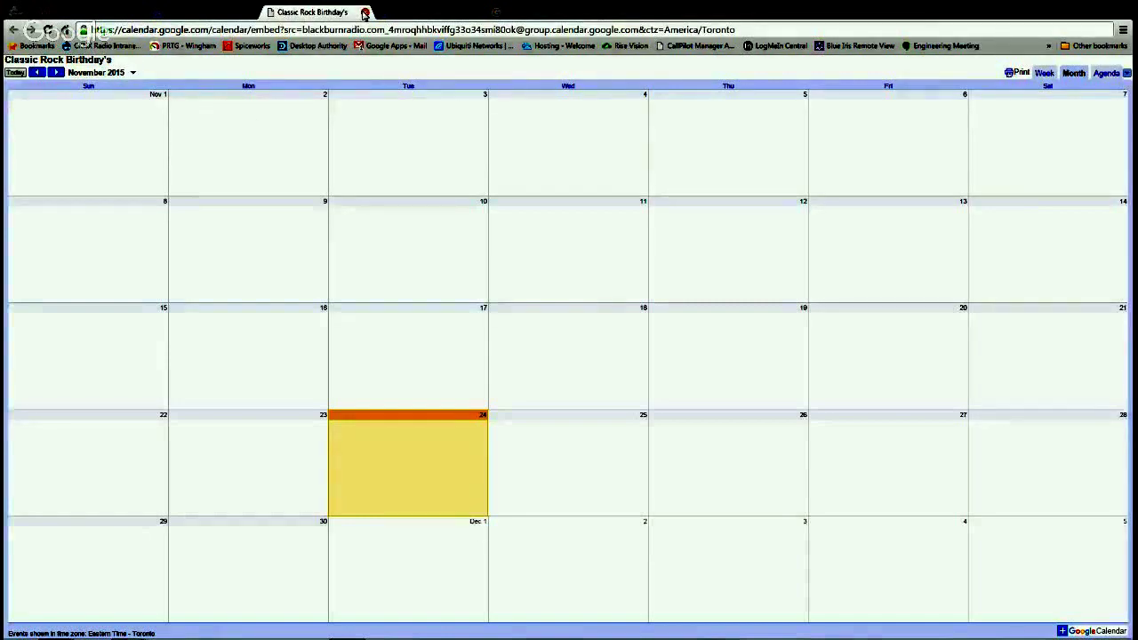
- Check the Gmail inbox, then return to the Classic Rock Birthday's details and close the calendar address dialog
click(97, 12)
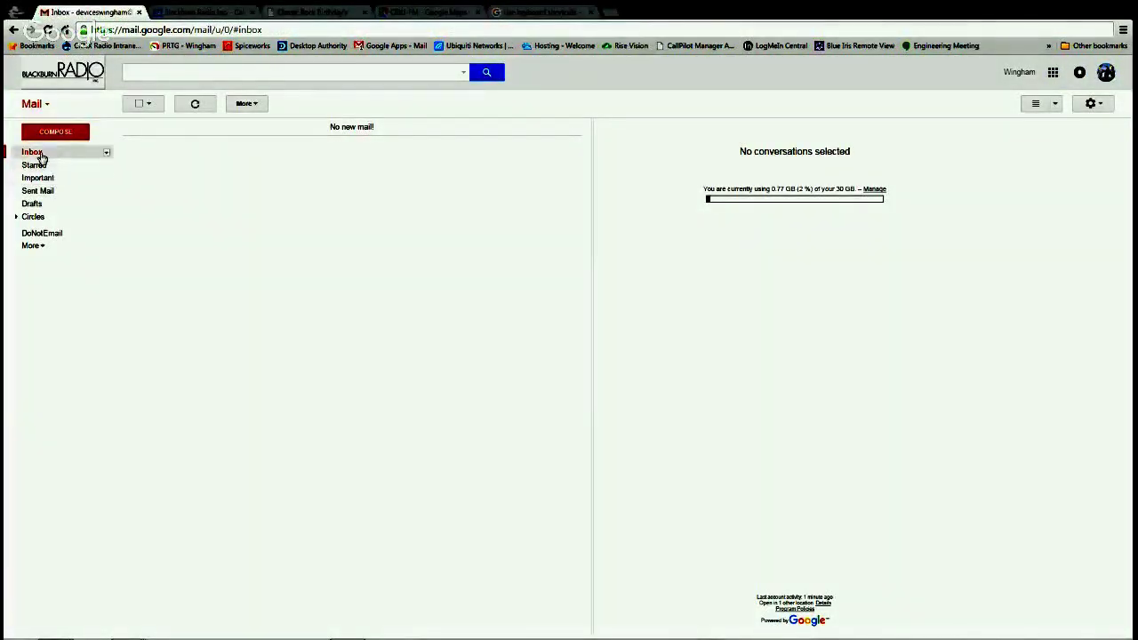
click(191, 12)
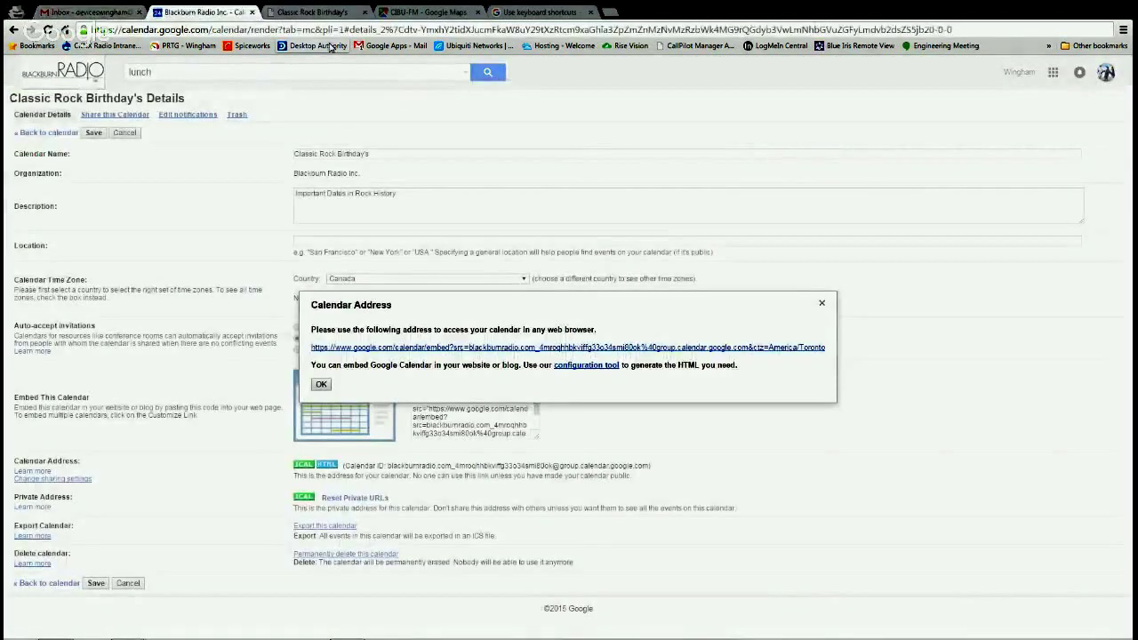
click(809, 302)
click(84, 79)
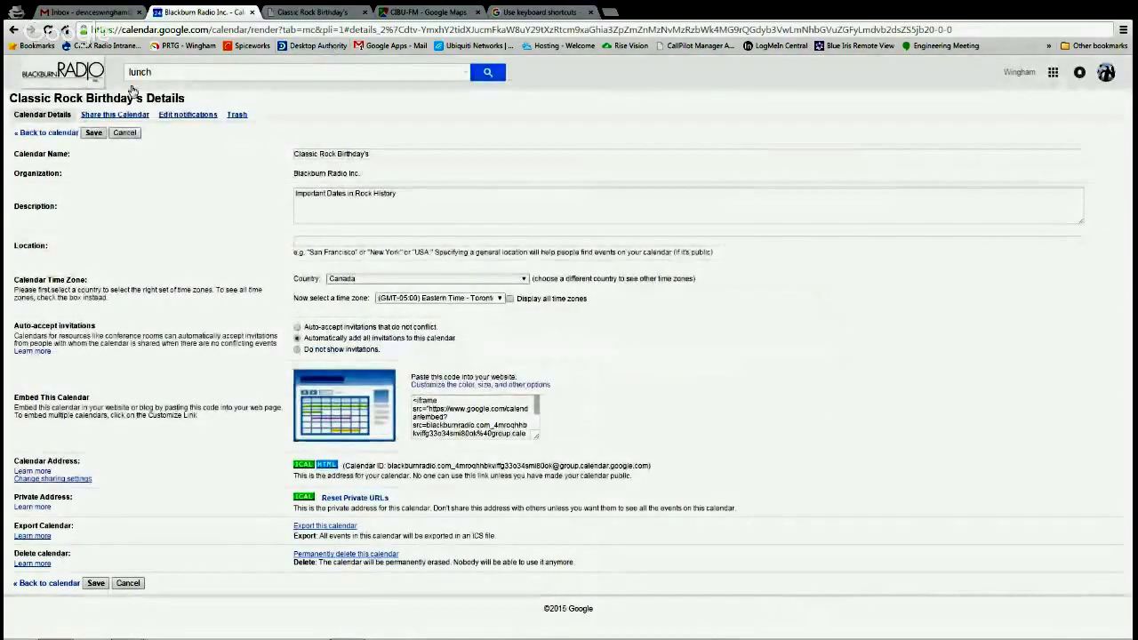